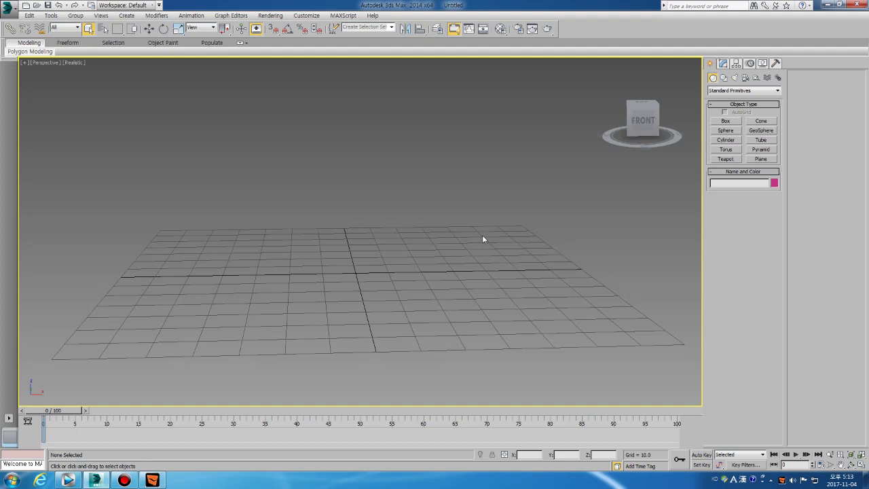
Step: Turn on Auto Key and create a sphere with a radius of about 10.7 near the centre of the grid
middle_click_drag(482, 239, 441, 246, "alt")
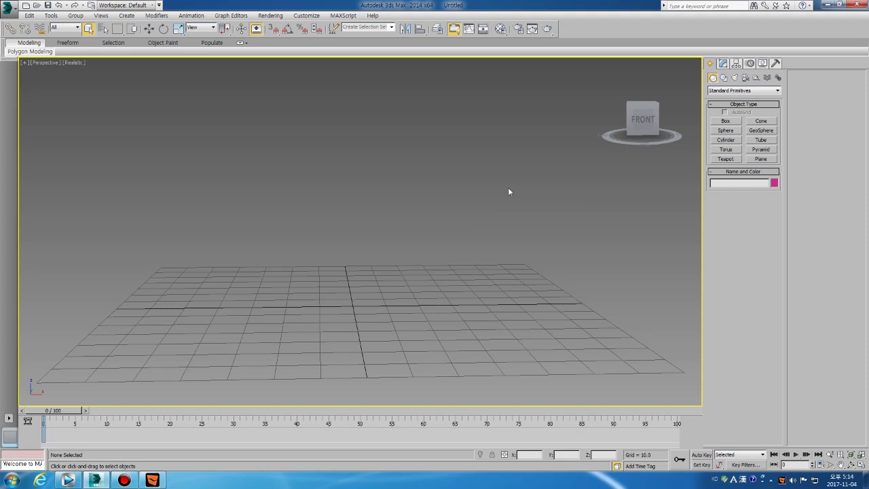
middle_click_drag(459, 229, 446, 215)
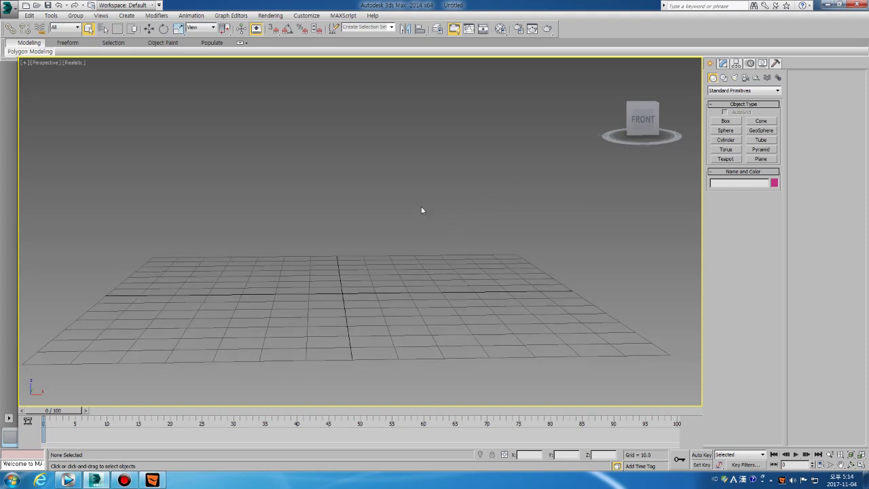
middle_click_drag(421, 210, 429, 219)
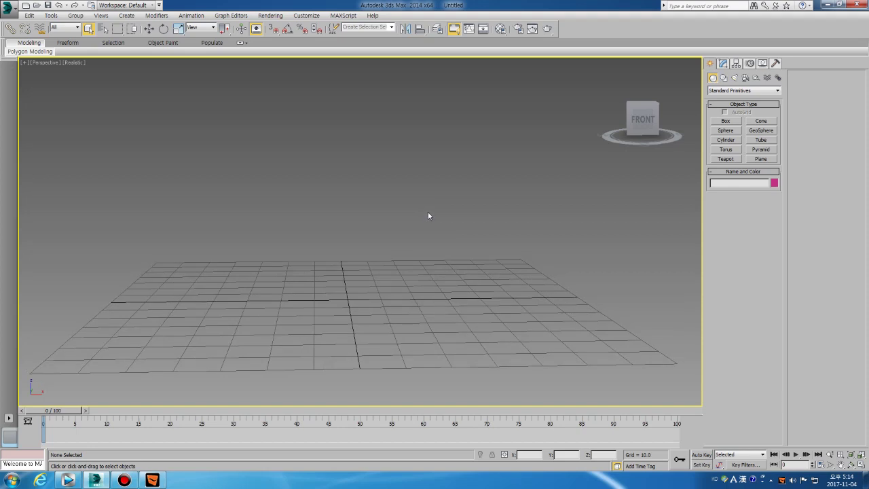
key("n")
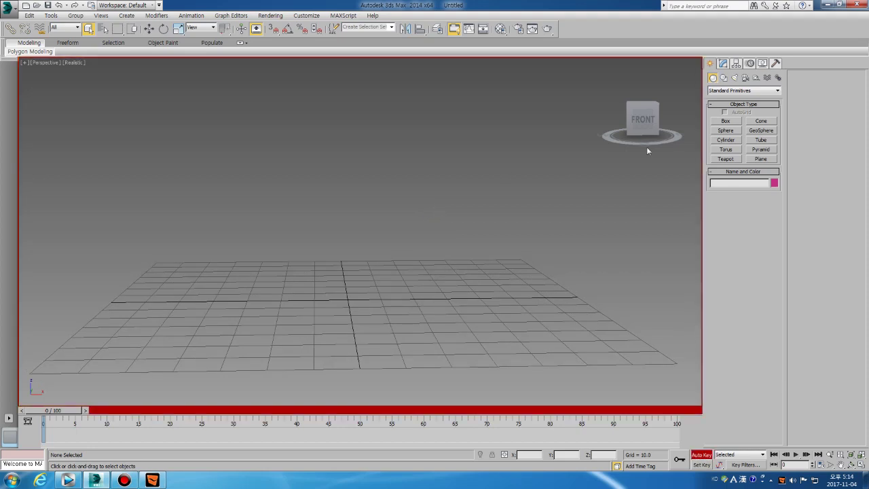
left_click(724, 131)
left_click_drag(348, 310, 360, 303)
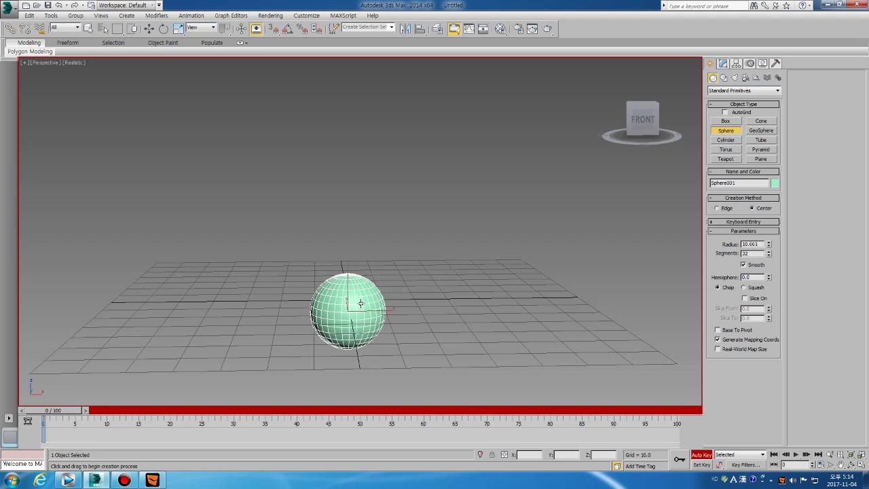
key("w")
middle_click_drag(430, 264, 467, 243)
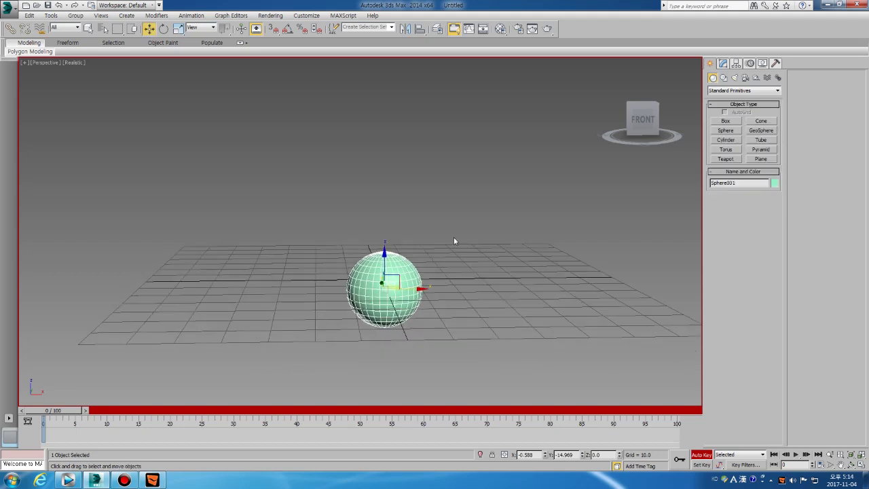
Step: Change the sphere's object color to red from the basic color palette
left_click(774, 184)
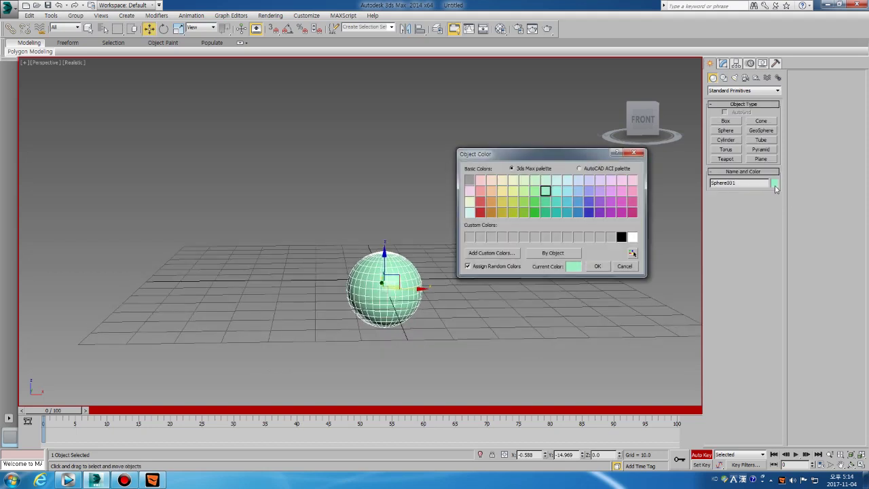
left_click(480, 211)
left_click(598, 266)
Step: Examine the sphere's pivot from several angles, temporarily using wireframe display
middle_click_drag(468, 248, 509, 292, "alt")
scroll(391, 285, "up", 4)
middle_click_drag(369, 303, 351, 272, "alt")
scroll(365, 302, "up", 5)
key("F3")
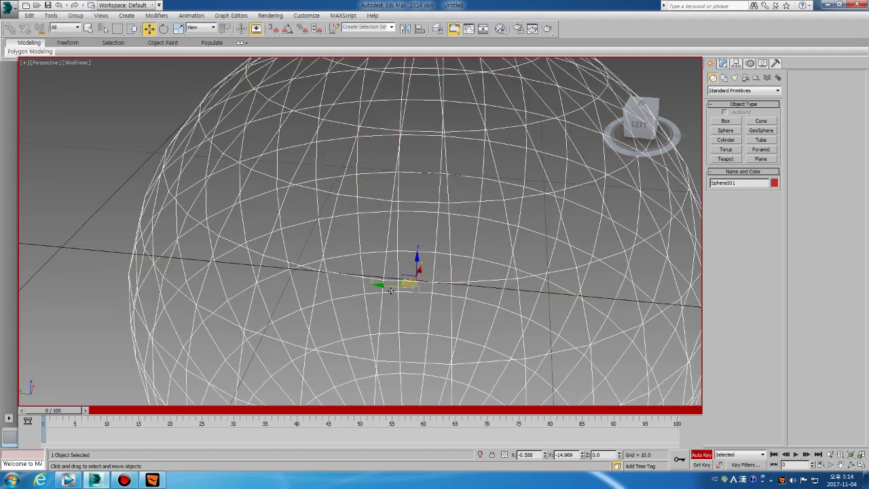
middle_click_drag(429, 276, 405, 279, "alt")
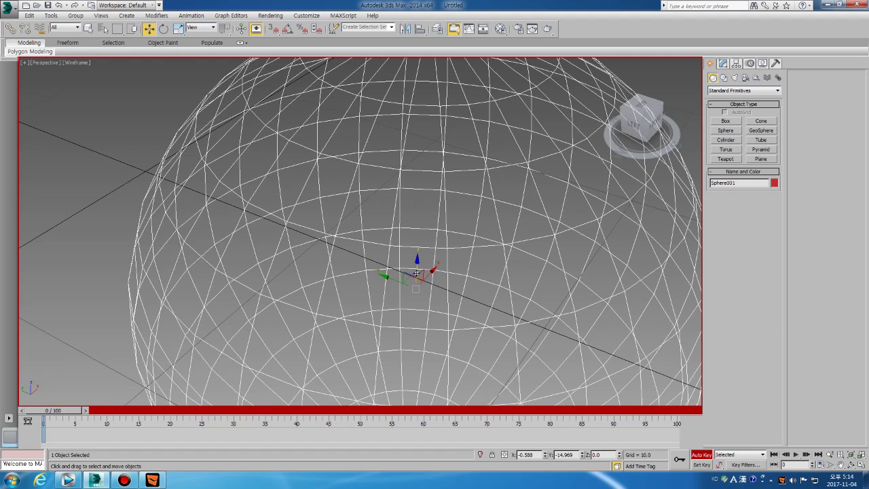
scroll(419, 268, "down", 8)
mouse_move(421, 266)
middle_mouse_down("alt")
mouse_move(412, 279)
mouse_move(384, 284)
mouse_move(382, 299)
middle_mouse_up("alt")
key("F3")
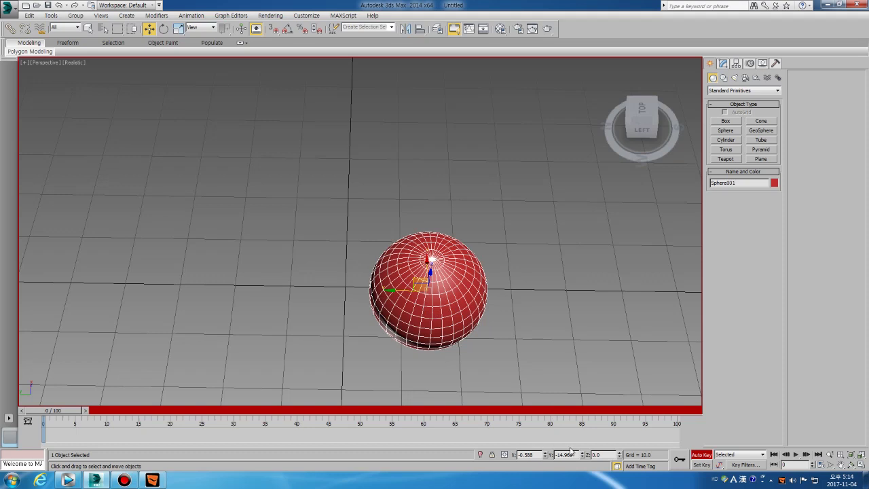
Step: Reset the sphere's X and Y position to 0 and raise it to about Z 10.5 so it rests on the grid
double_click(528, 454)
right_click(546, 455)
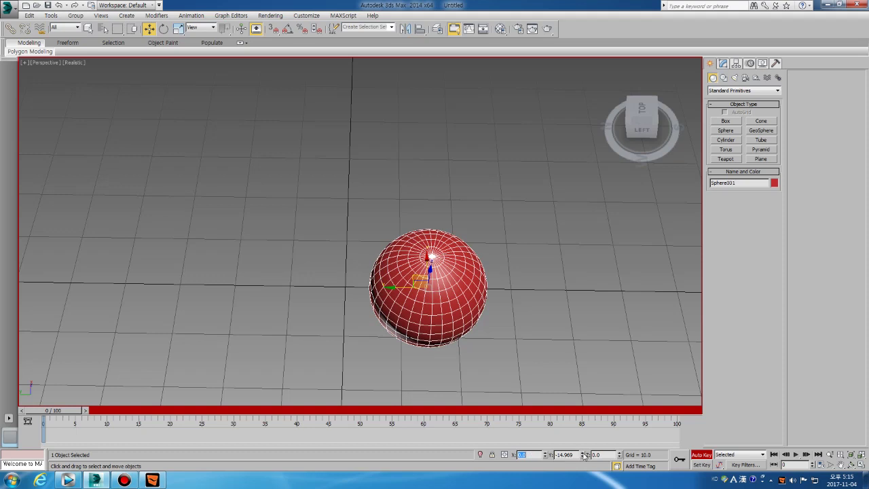
right_click(581, 455)
middle_click_drag(516, 288, 389, 254, "alt")
key("f")
scroll(388, 254, "up", 5)
left_click_drag(397, 243, 400, 193)
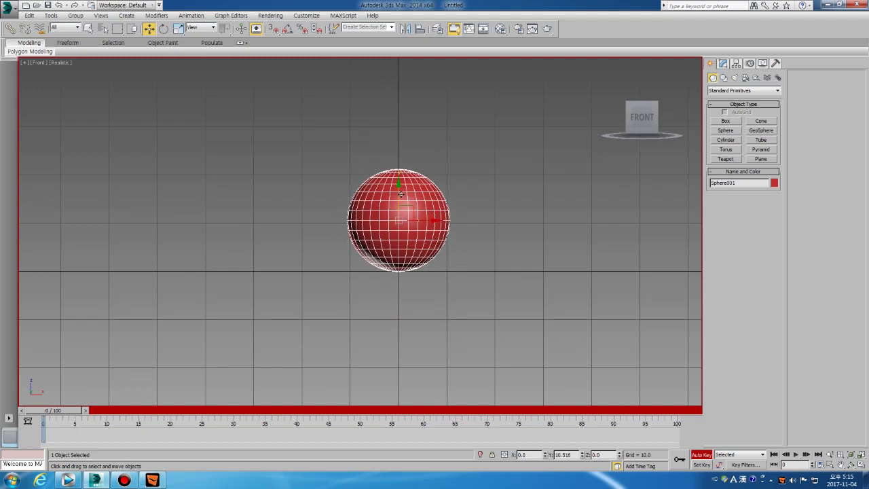
key("p")
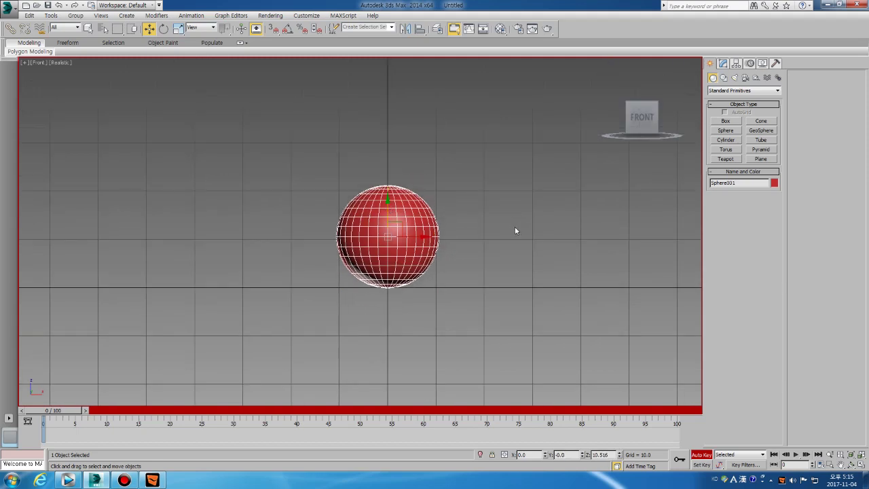
Step: Create a flat box beneath the sphere, about 79 long, 90 wide and 3 high, as a floor
scroll(459, 237, "down", 2)
left_click(725, 121)
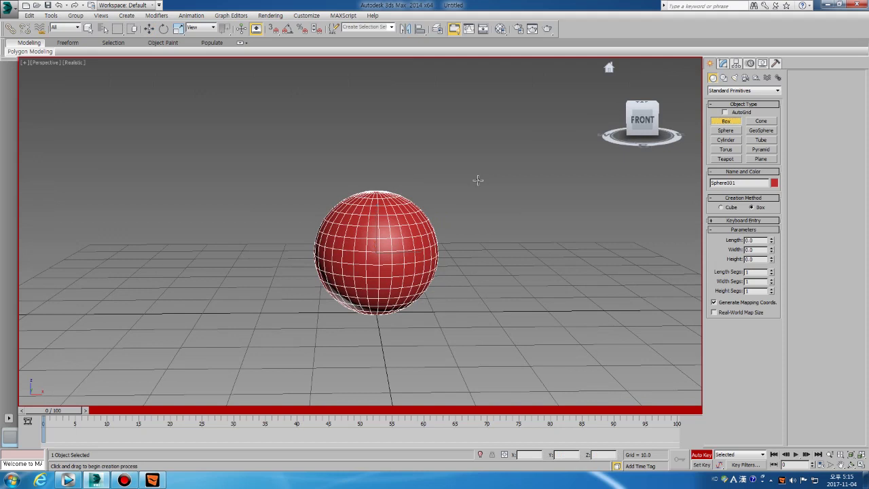
middle_click_drag(477, 180, 466, 228, "alt")
left_click_drag(382, 161, 526, 286)
left_click(526, 286)
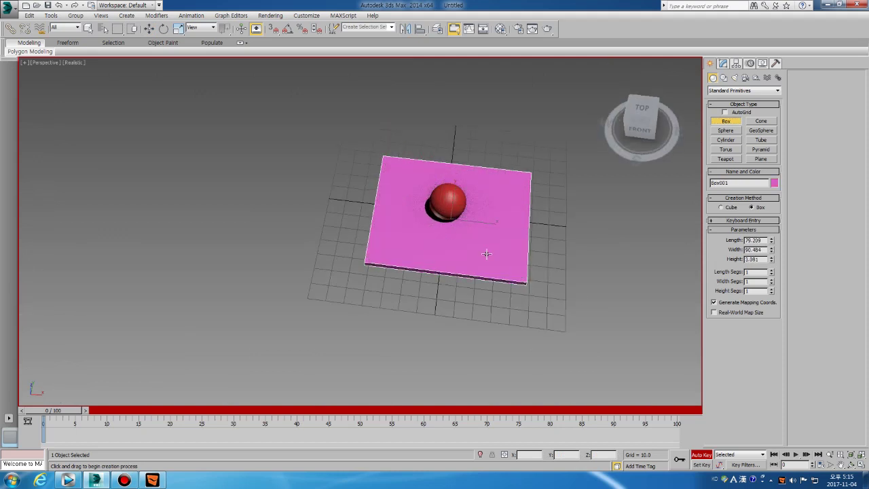
Step: Lower the box in the Front view to about Z -3 and centre it under the sphere at about X 0
key("f")
key("w")
scroll(409, 283, "up", 3)
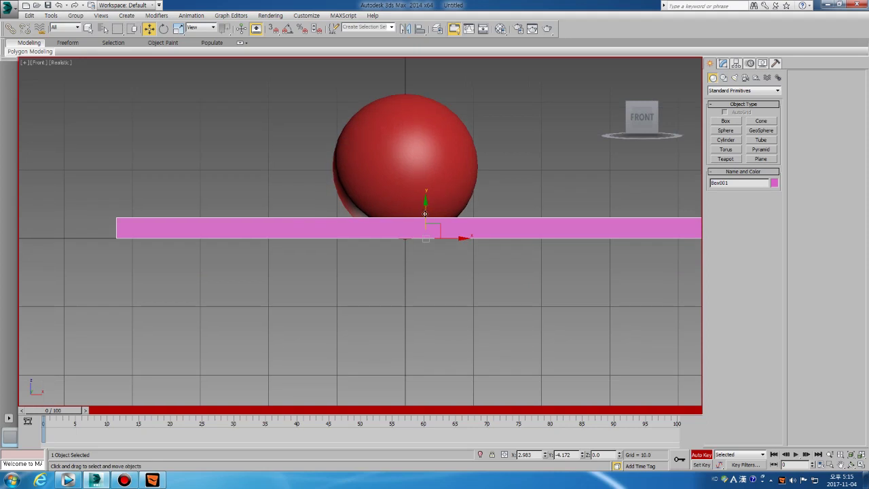
left_click_drag(427, 214, 428, 233)
left_click_drag(455, 260, 435, 261)
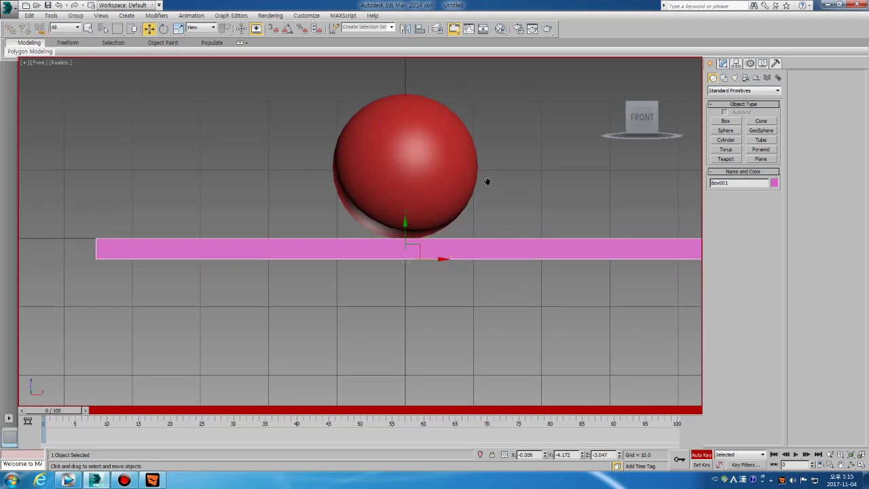
Step: Raise the sphere above the box to a Z height of about 68
key("p")
scroll(469, 212, "down", 4)
middle_click_drag(467, 212, 450, 255, "alt")
middle_click_drag(449, 256, 412, 287, "alt")
left_click(391, 302)
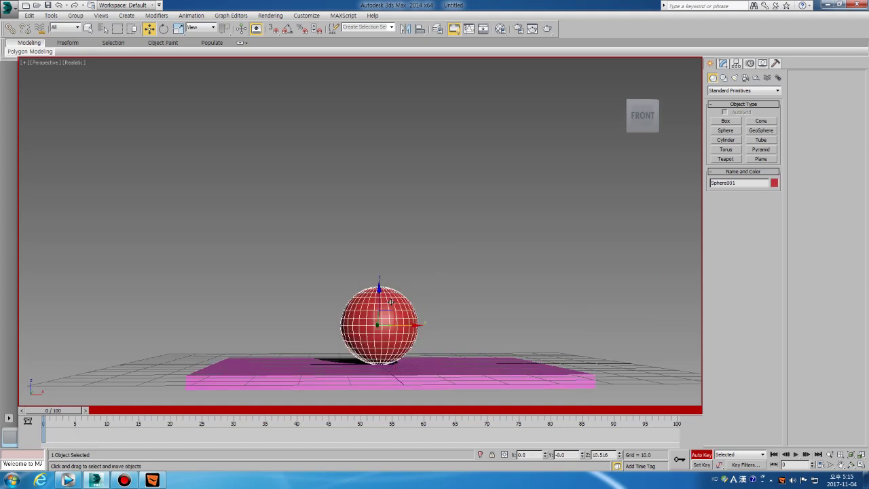
left_click_drag(394, 289, 417, 80)
Step: Frame the sphere and box in the Front view and set the viewport background to Solid Color
key("f")
scroll(421, 223, "down", 5)
scroll(428, 194, "up", 3)
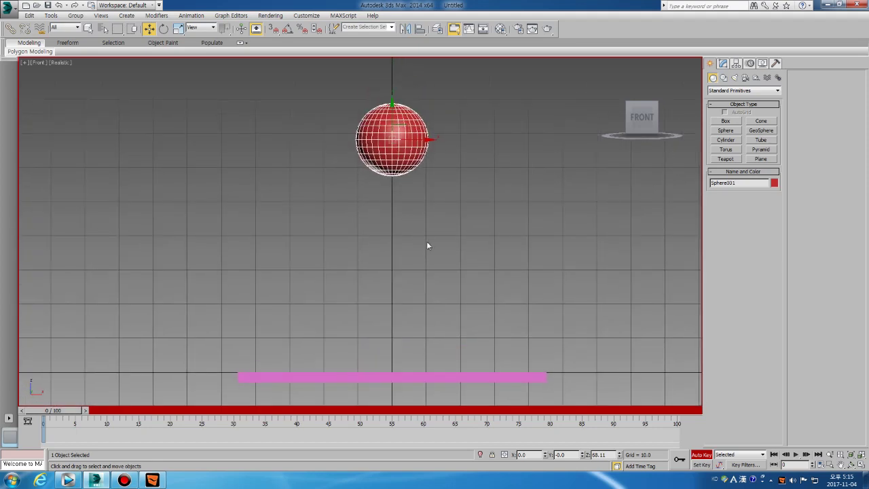
key("p")
key("f")
mouse_move(435, 205)
middle_mouse_down()
mouse_move(425, 194)
mouse_move(428, 217)
middle_mouse_up()
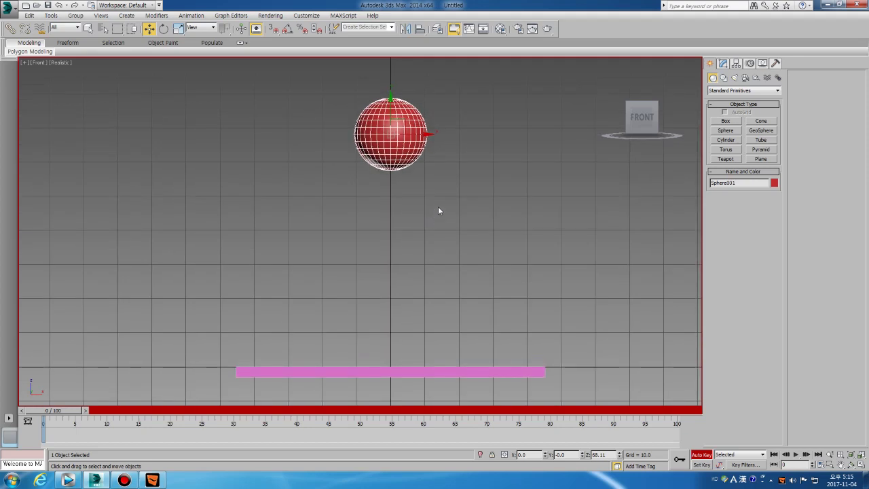
middle_click_drag(461, 197, 452, 198)
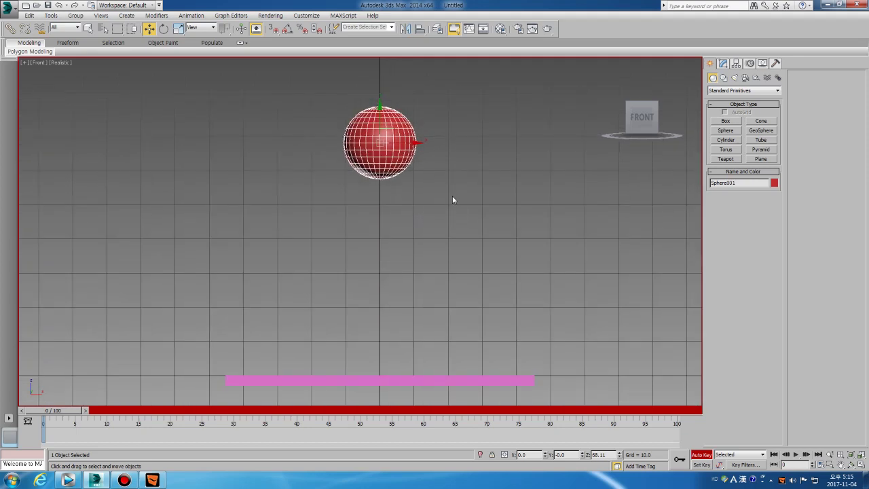
left_click(30, 51)
left_click(246, 106)
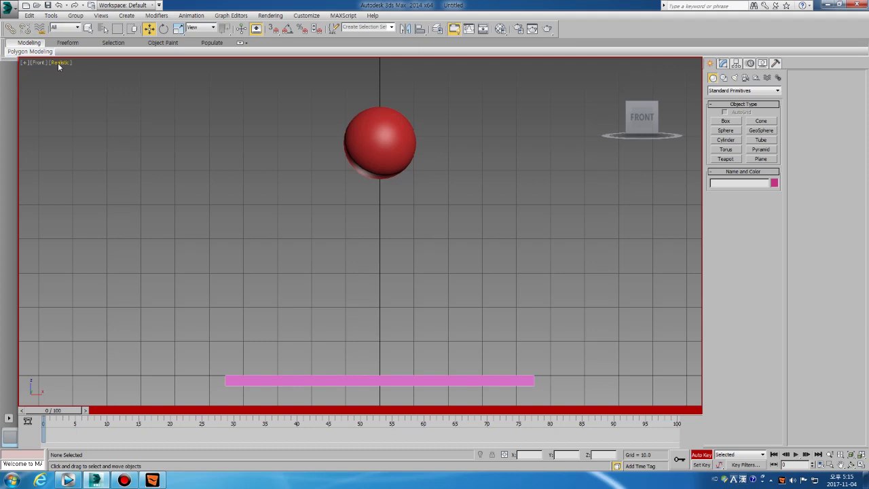
left_click(58, 63)
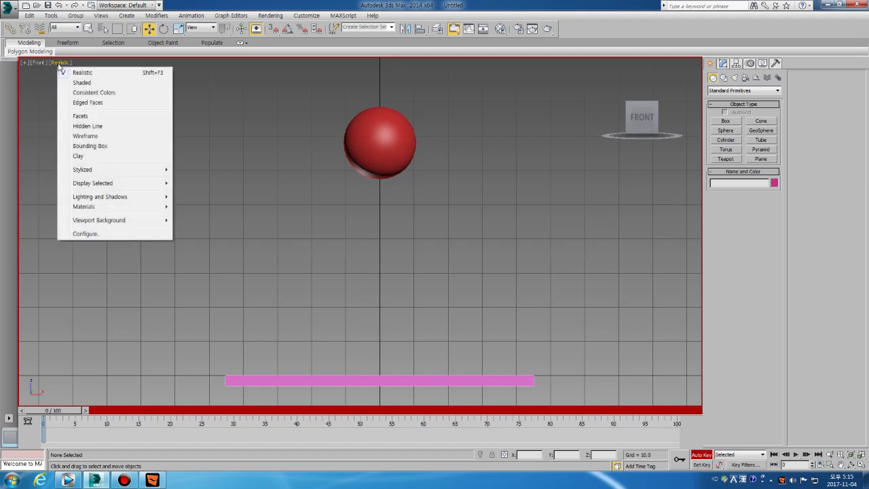
mouse_move(113, 223)
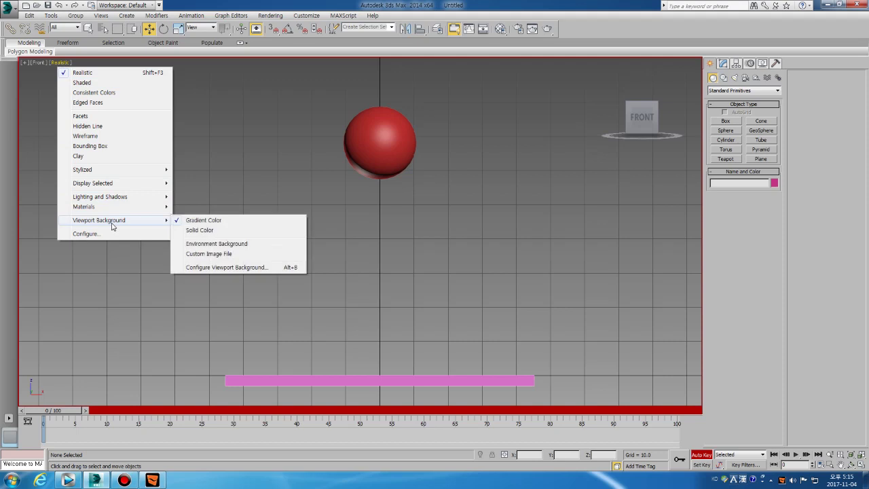
left_click(201, 231)
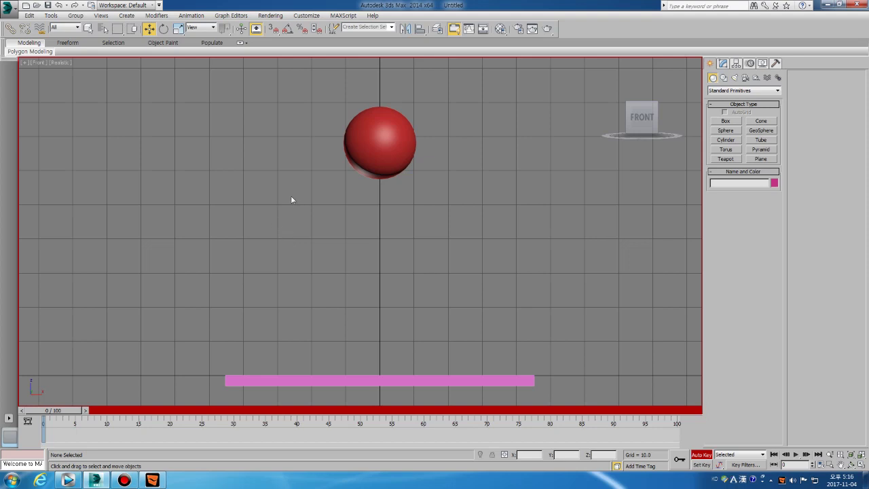
Step: Select the sphere and shorten the animation's active time range to end at frame 50
left_click(375, 149)
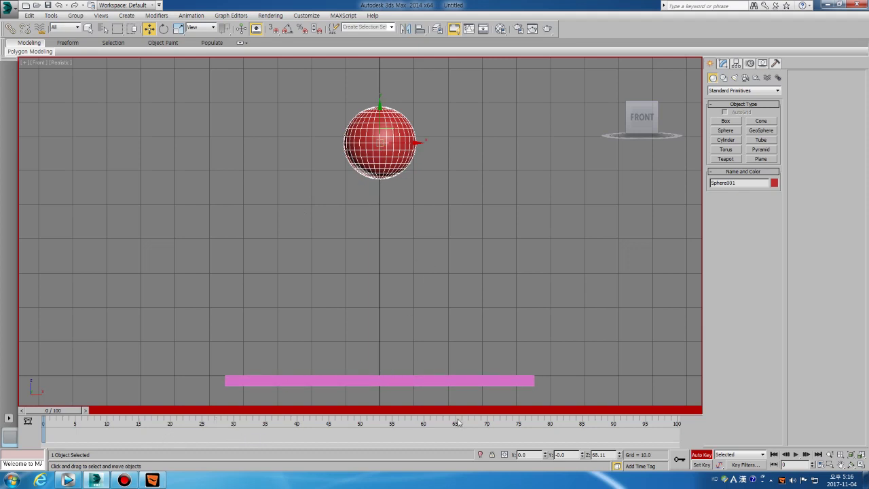
right_click_drag(179, 441, 379, 438, "ctrl+alt")
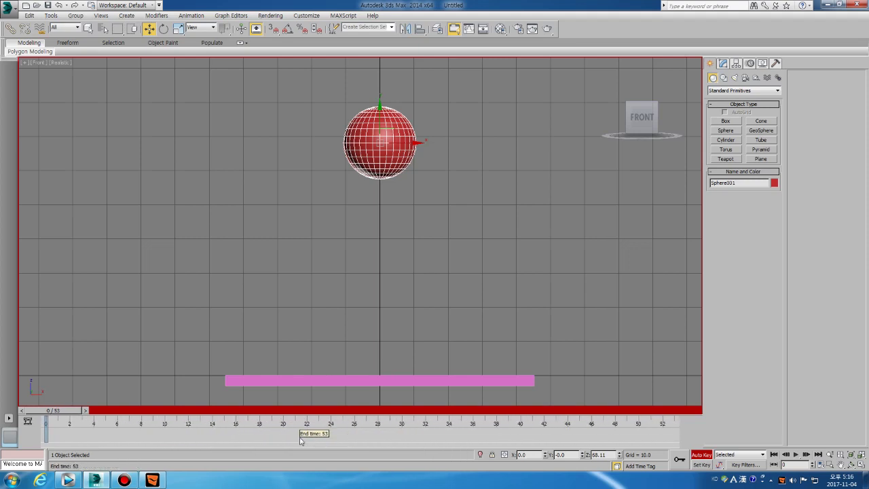
mouse_move(53, 409)
left_mouse_down()
mouse_move(664, 411)
mouse_move(51, 412)
left_mouse_up()
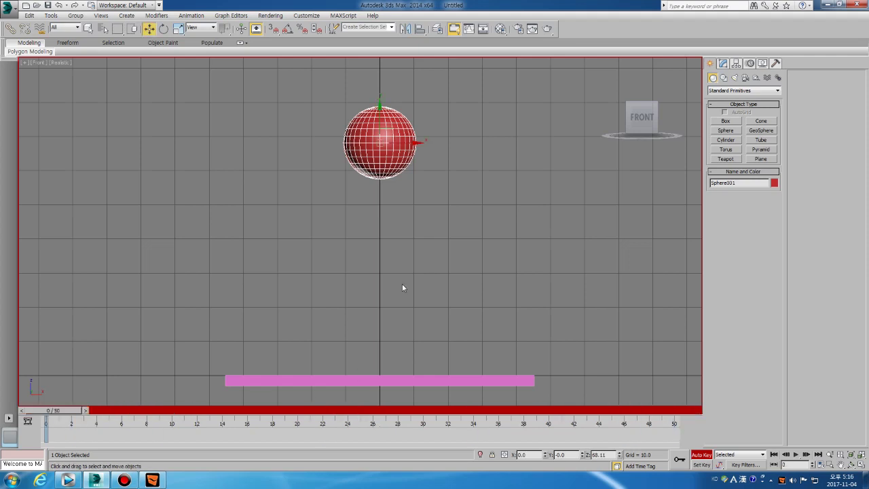
Step: Key the sphere at about Z 69.8 on frame 0 and at about Z 10.5, touching the box, on frame 10
left_click_drag(379, 122, 379, 117)
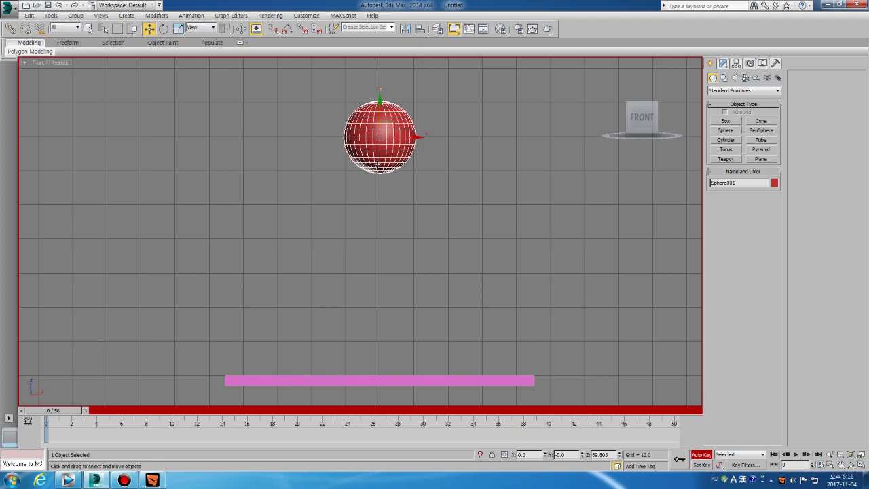
key("k")
left_click(175, 411)
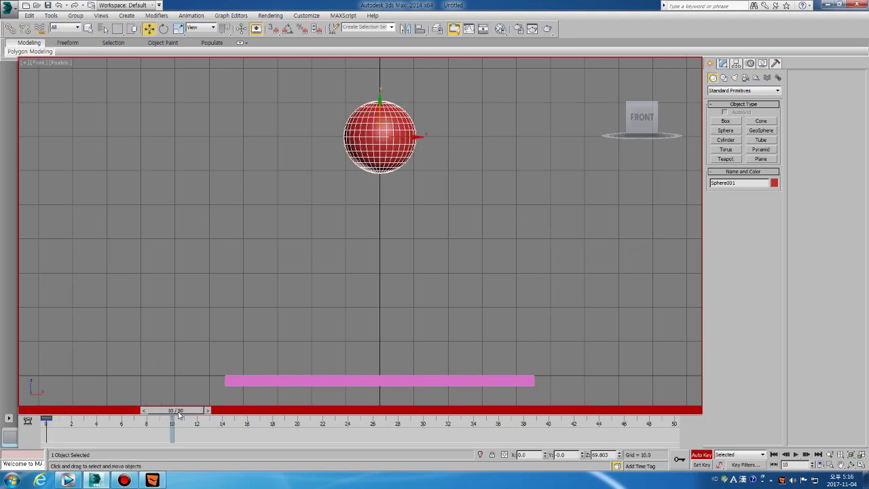
left_click_drag(379, 111, 377, 313)
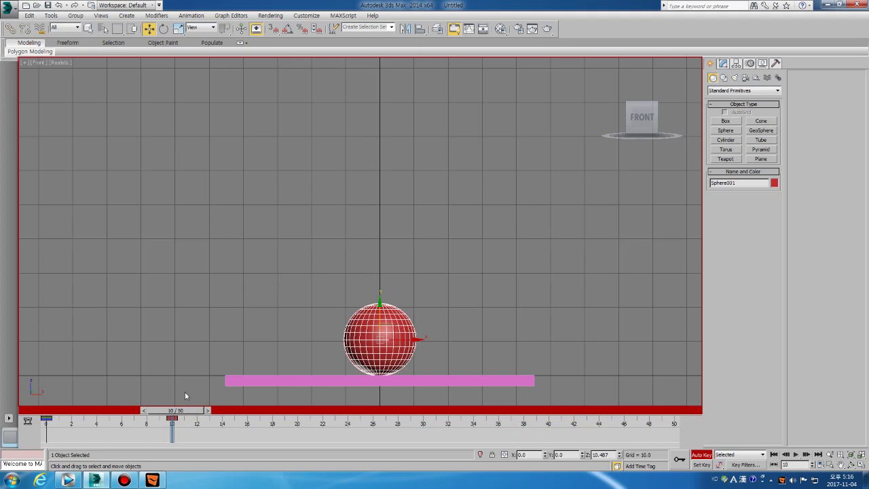
Step: Return to frame 0 and turn on the trajectory display for the sphere
key("Home")
right_click(439, 173)
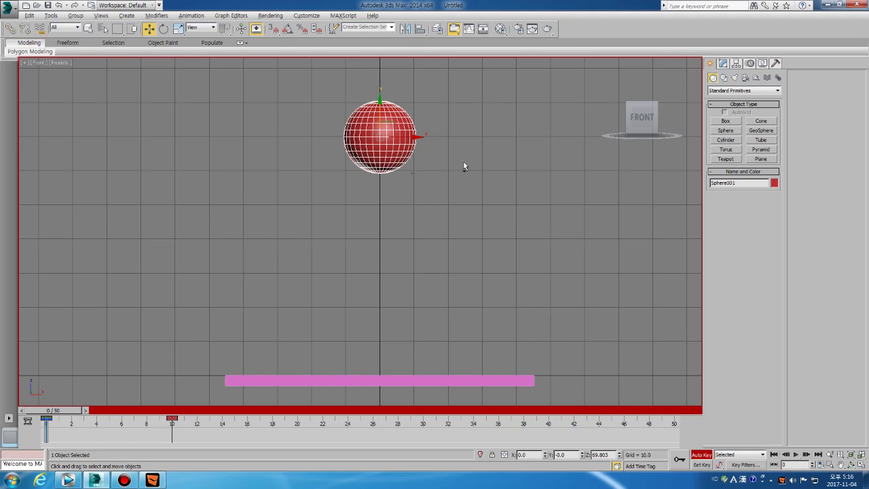
right_click(512, 149)
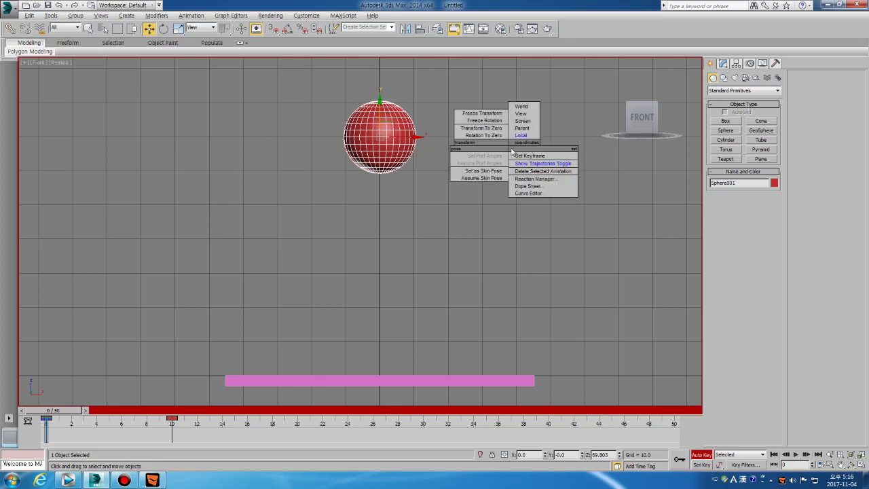
left_click(554, 164)
Step: Switch the Front view to wireframe display and examine the sphere's trajectory up close
scroll(394, 197, "up", 3)
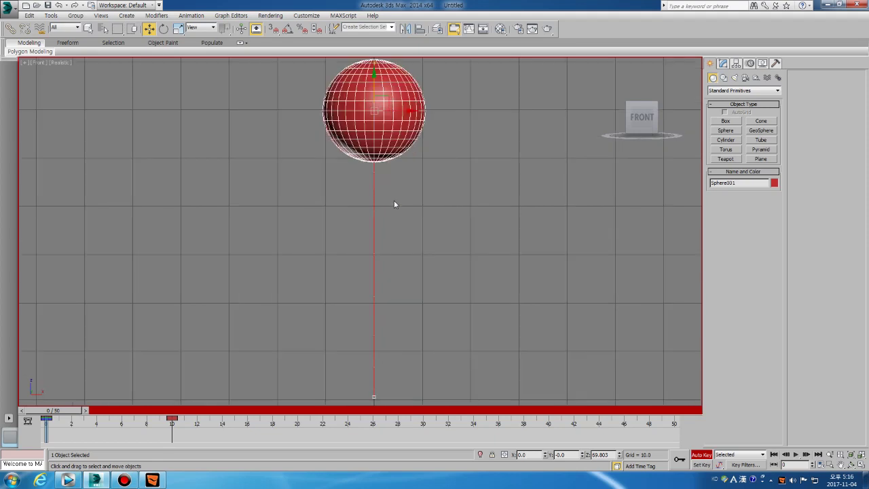
middle_click_drag(379, 142, 409, 217)
key("F3")
key("f")
scroll(392, 212, "up", 4)
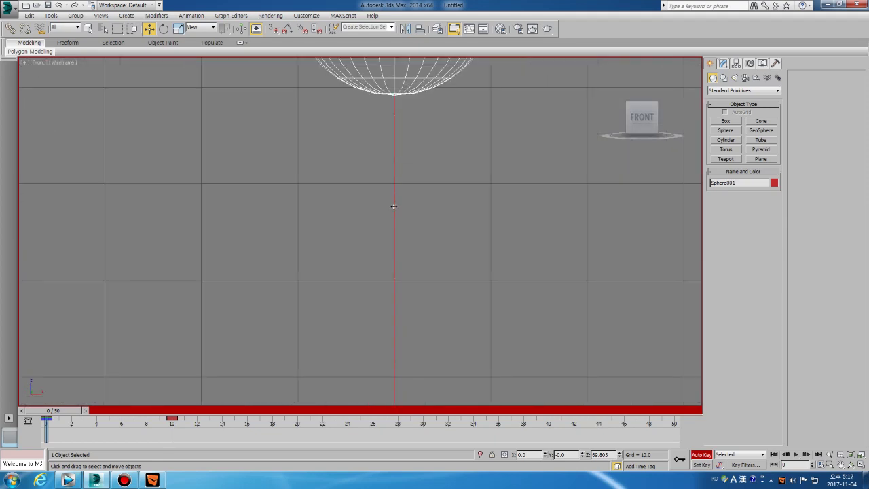
Step: Examine the sphere's fall trajectory and its frame 10 key from several angles in the Perspective view
scroll(407, 155, "up", 2)
scroll(402, 155, "down", 3)
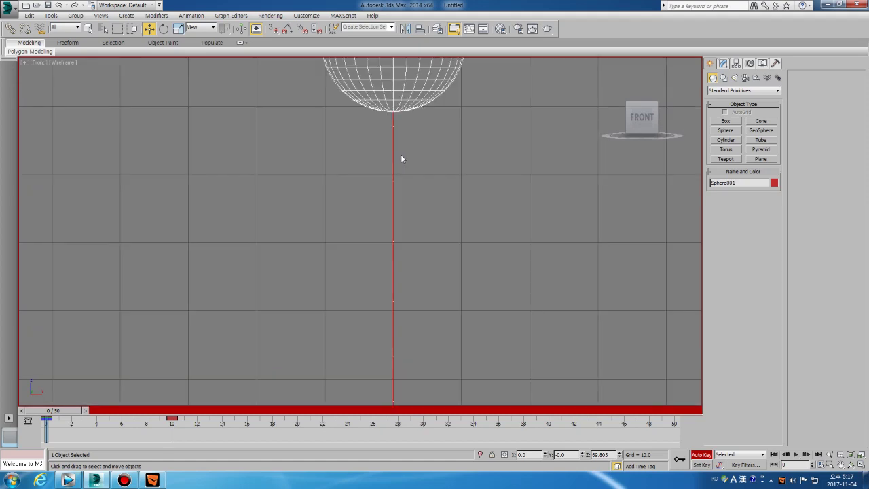
key("p")
middle_click_drag(403, 171, 438, 176, "alt")
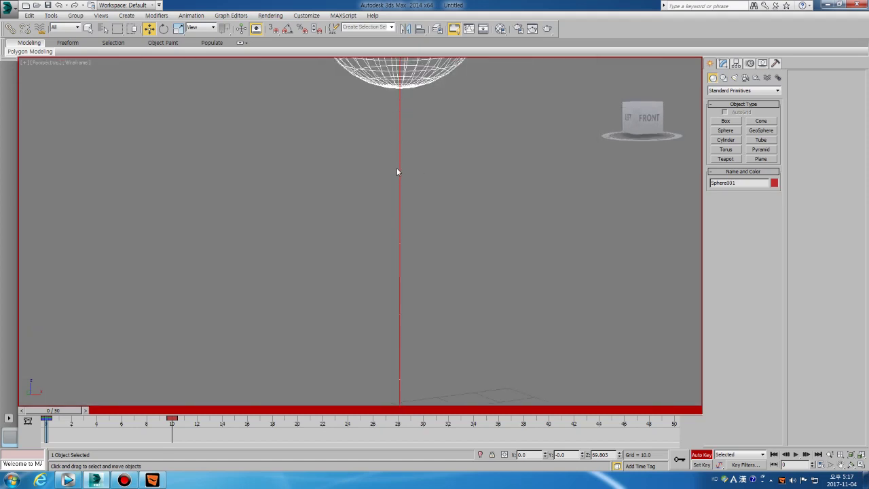
scroll(402, 170, "down", 3)
middle_click_drag(420, 164, 408, 169, "alt")
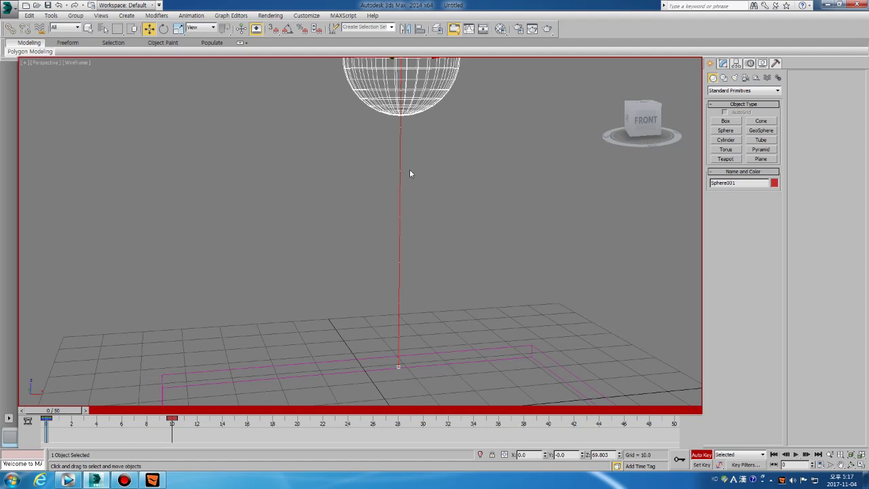
middle_click_drag(297, 275, 356, 197, "alt")
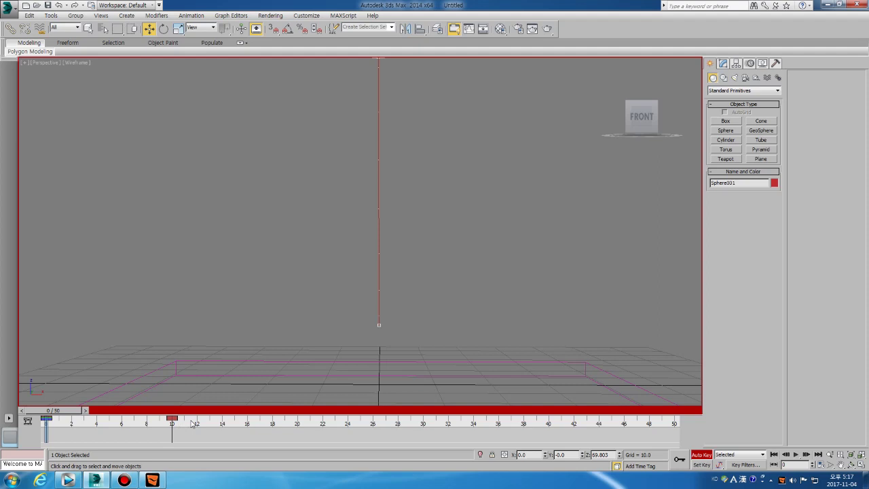
middle_click_drag(293, 315, 323, 263, "alt")
left_click_drag(172, 421, 109, 426)
left_click_drag(164, 431, 178, 432)
middle_click_drag(330, 260, 362, 230)
scroll(333, 240, "down", 4)
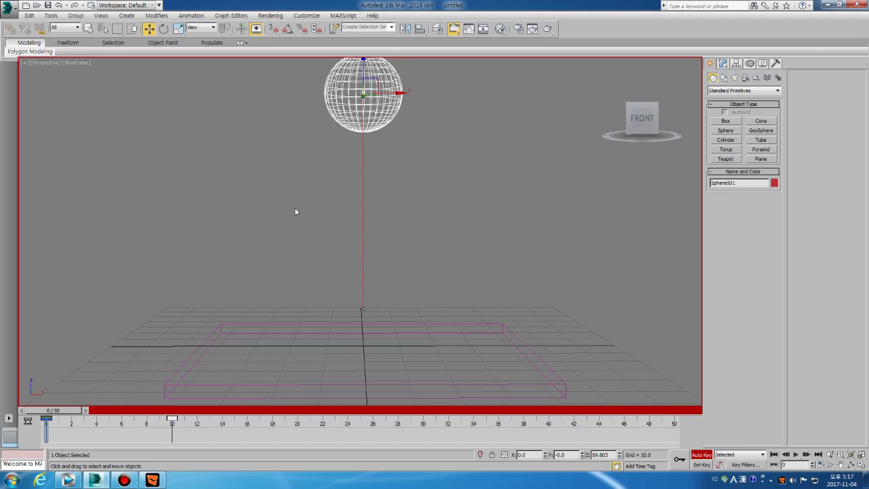
middle_click_drag(356, 170, 363, 185, "alt")
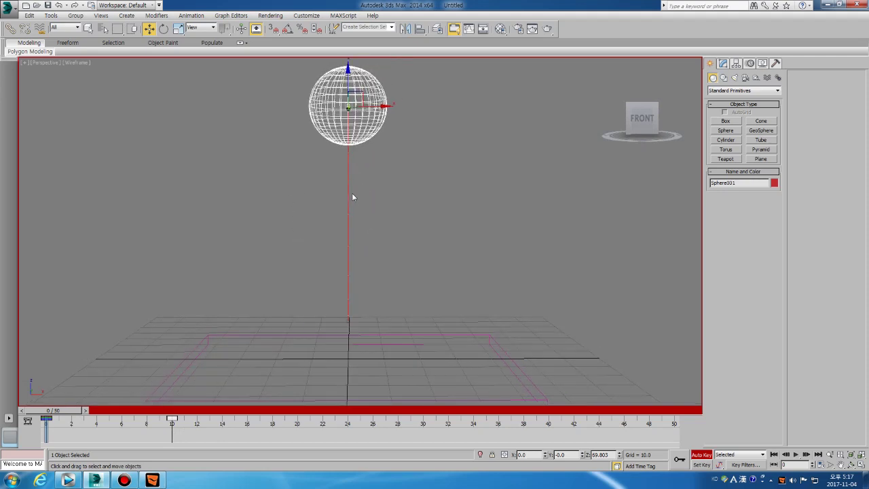
Step: Switch the Perspective view to realistic shading with edged faces turned off and keep the sphere selected
key("F3")
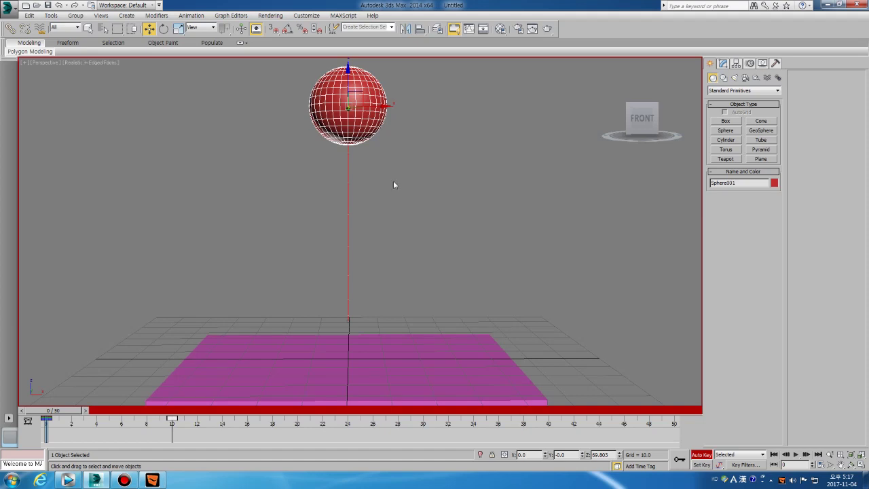
left_click(405, 172)
left_click(366, 114)
key("F3")
key("F3")
key("F4")
key("F4")
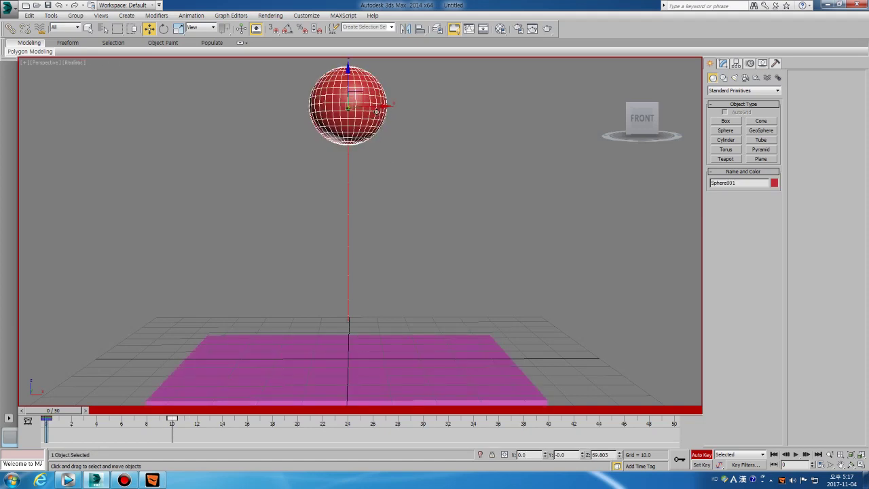
key("F4")
left_click(441, 158)
key("F4")
key("F4")
left_click(361, 118)
key("F4")
key("F4")
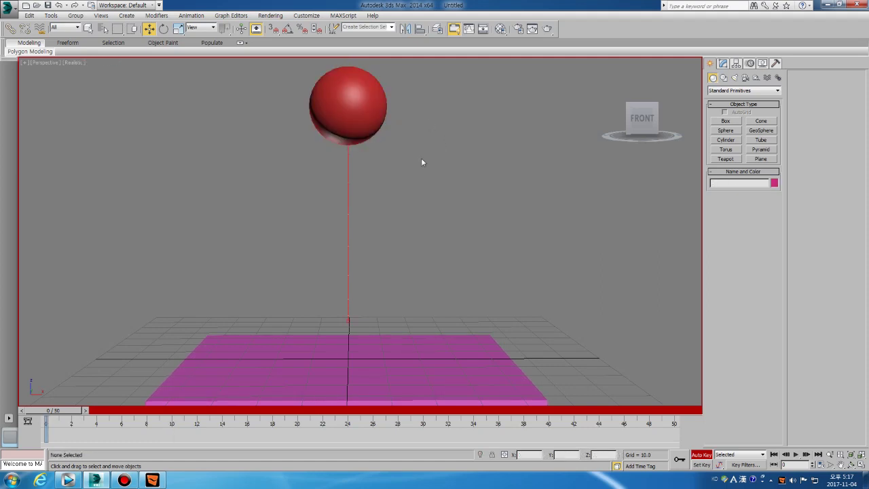
Step: Review the ball's fall in the Front view by stepping through the animation from frame 0 to frame 11
scroll(420, 158, "down", 3)
key("f")
scroll(397, 165, "down", 3)
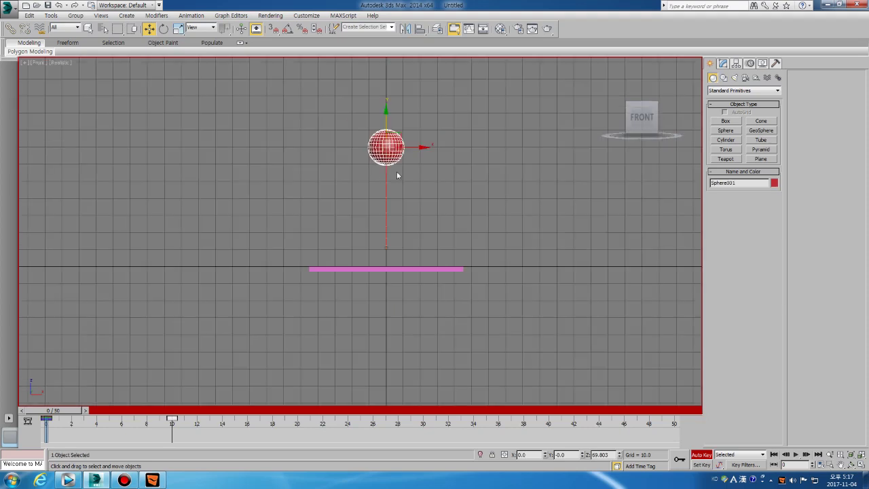
scroll(390, 175, "up", 2)
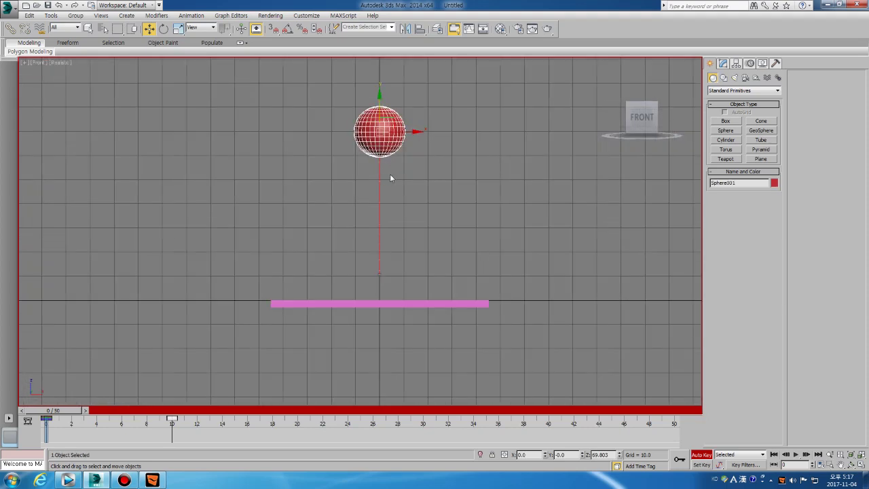
middle_click_drag(390, 178, 381, 182)
key("period")
key("period")
key("period")
key("period")
key("period")
key("period")
key("period")
key("period")
key("period")
key("period")
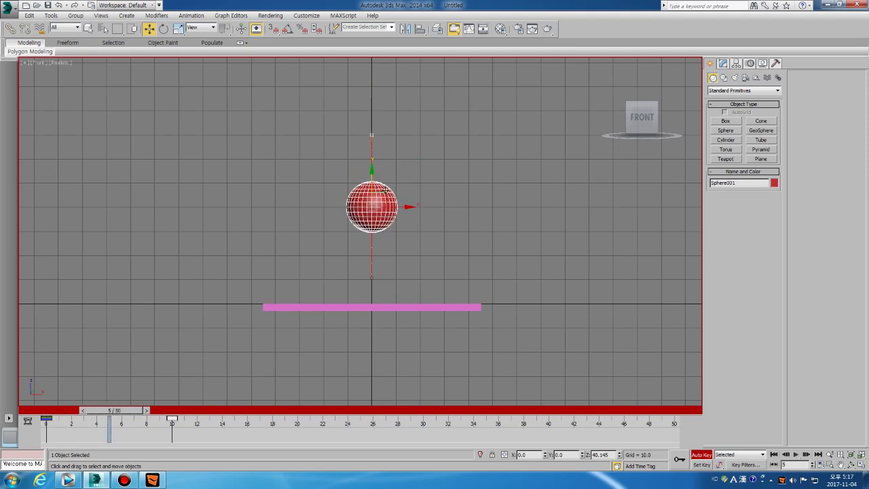
middle_click_drag(402, 222, 383, 255)
scroll(366, 266, "up", 3)
scroll(382, 243, "down", 2)
middle_click_drag(389, 212, 375, 240)
middle_click_drag(337, 135, 334, 149)
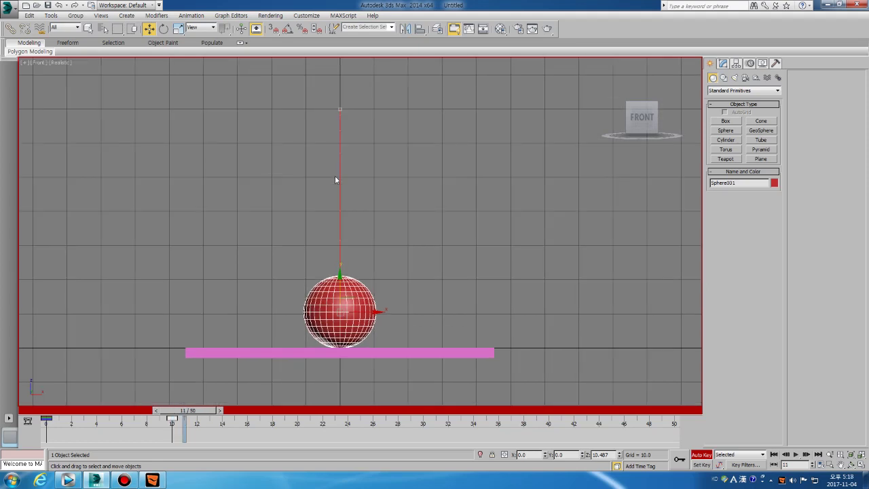
left_click_drag(47, 412, 181, 415)
Step: Key the sphere's first rebound on frame 19 by raising it to about Z 59.1, and check its path in wireframe
key("w")
key("period")
key("period")
key("period")
key("period")
key("period")
key("period")
key("period")
key("period")
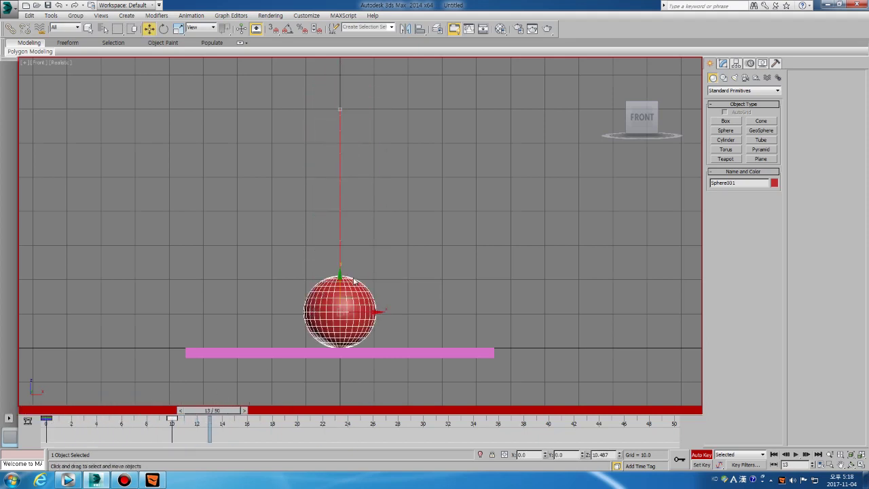
key("period")
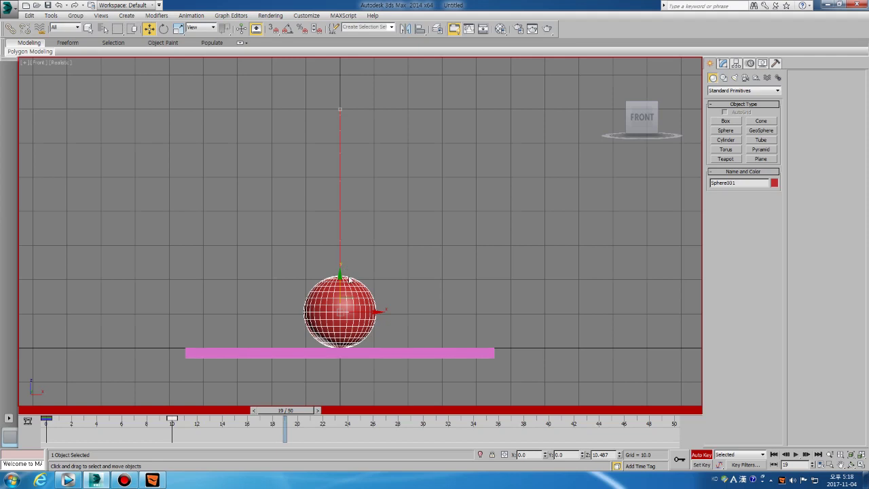
left_click_drag(354, 280, 354, 115)
key("F3")
scroll(342, 110, "up", 10)
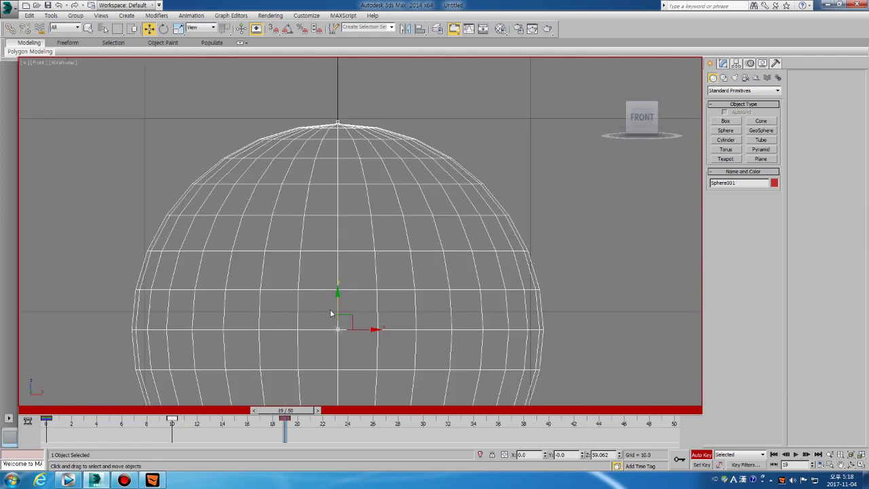
scroll(331, 313, "down", 8)
key("F3")
scroll(351, 214, "down", 4)
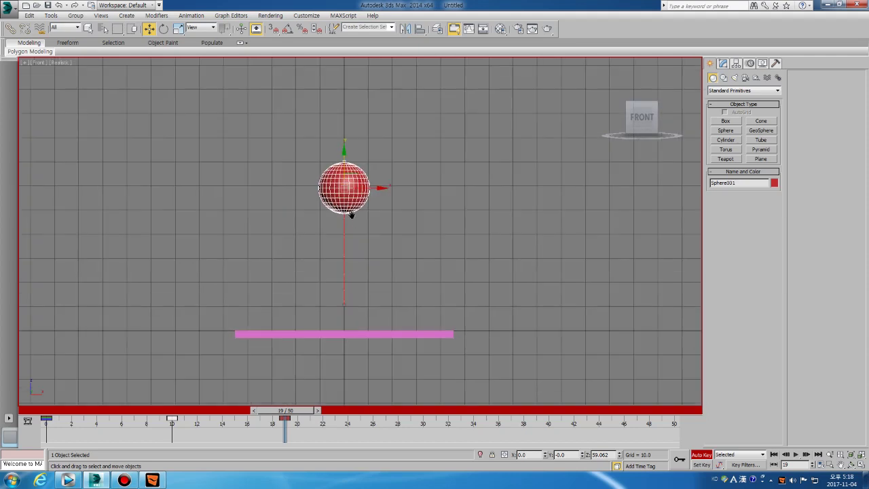
Step: Advance to frame 27, then scrub back and review the first rebound from frame 10 to frame 19
middle_click_drag(350, 215, 338, 197)
key("period")
key("period")
key("period")
key("period")
key("period")
key("period")
key("period")
key("period")
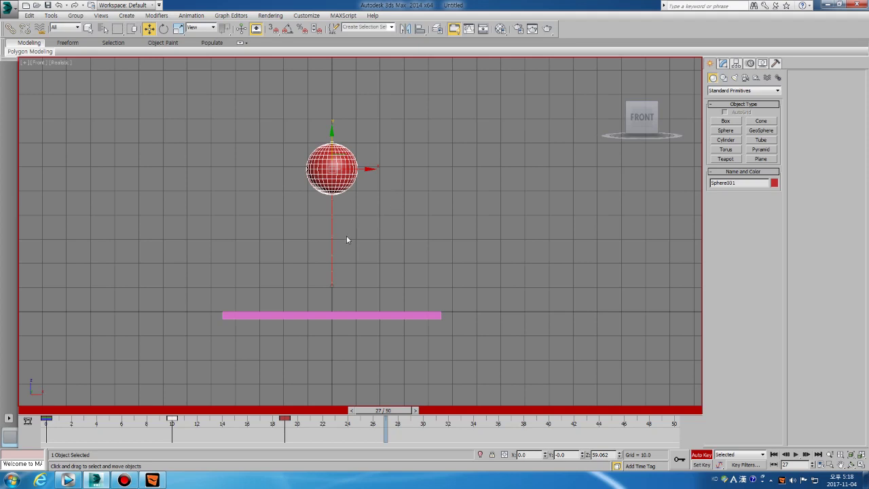
middle_click_drag(345, 235, 355, 236)
left_click_drag(57, 410, 285, 415)
key("w")
left_click(173, 414)
key("period")
key("period")
key("period")
key("period")
key("period")
key("period")
key("period")
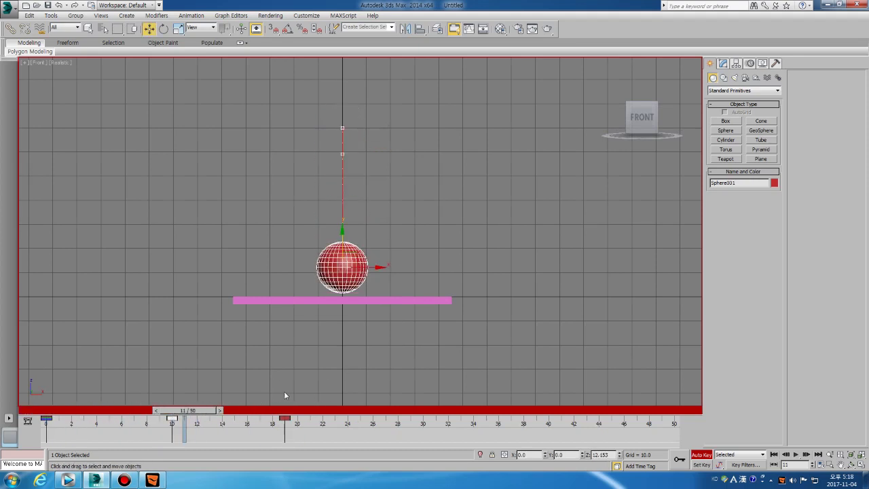
key("period")
key("period")
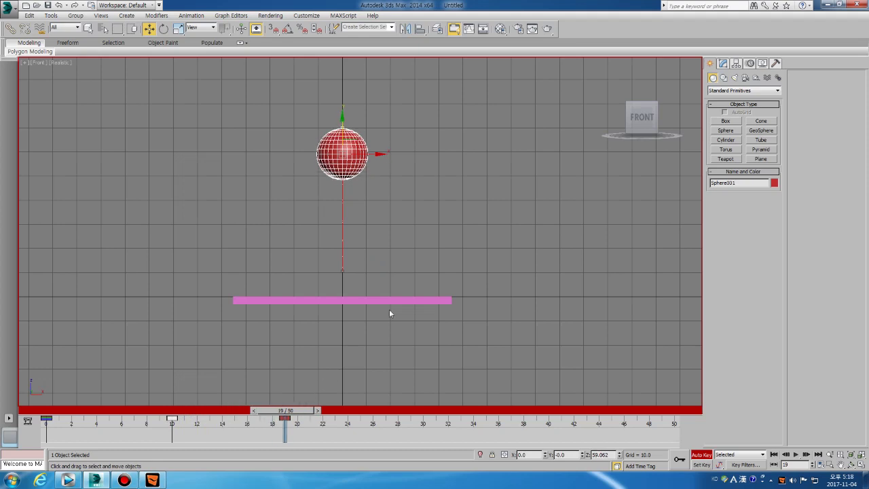
Step: Key the sphere back down on the box at about Z 10.6 on frame 27
key("period")
key("period")
key("period")
key("period")
key("period")
key("period")
key("period")
key("period")
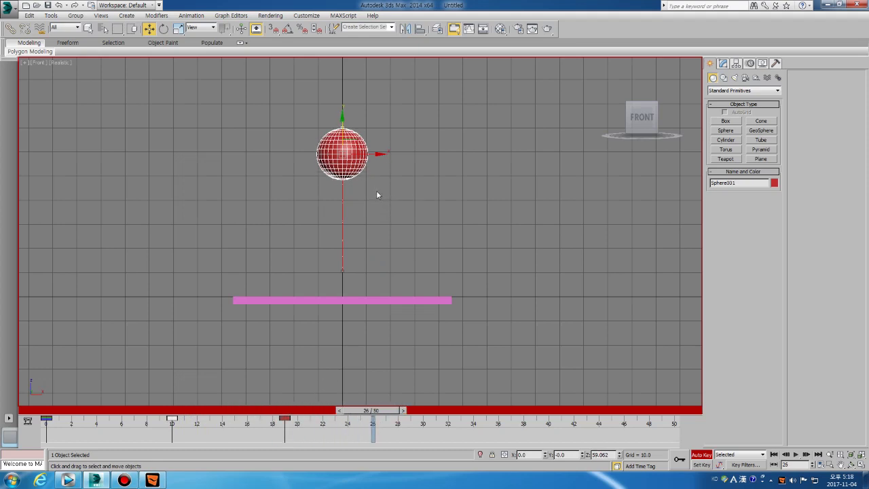
left_click_drag(345, 123, 343, 154)
Step: Key the sphere's second rebound at about Z 51.7 on frame 34, using wireframe display to judge it against the trajectory
key("period")
key("period")
key("period")
key("period")
key("period")
key("period")
key("period")
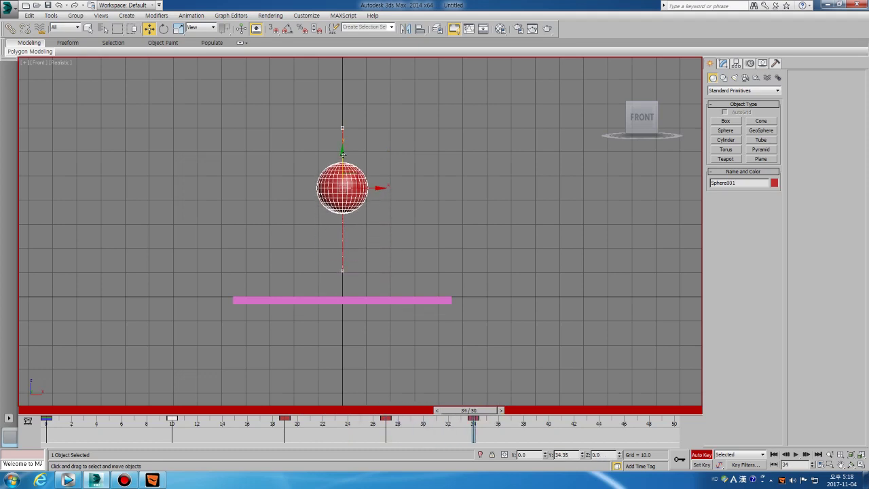
key("F3")
scroll(345, 164, "up", 5)
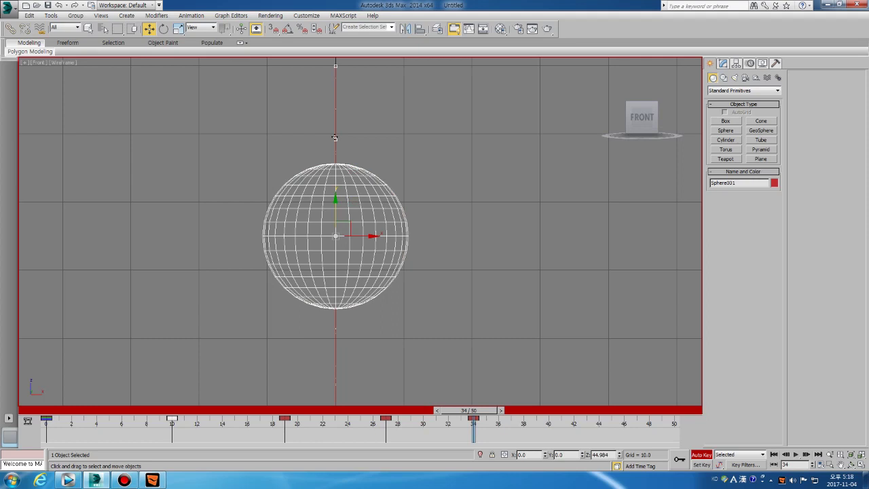
left_click_drag(335, 206, 335, 74)
middle_click_drag(351, 120, 356, 177)
middle_click_drag(350, 147, 355, 111)
left_click_drag(347, 98, 349, 185)
key("F3")
scroll(403, 199, "down", 3)
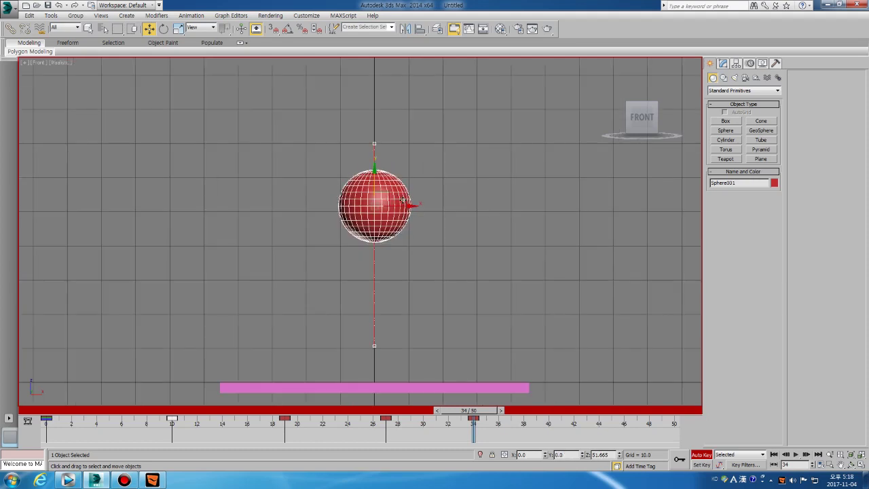
Step: Review the second rebound by stepping back to frame 27 and forward again to frame 34
key("comma")
key("comma")
key("comma")
key("comma")
key("comma")
key("comma")
key("comma")
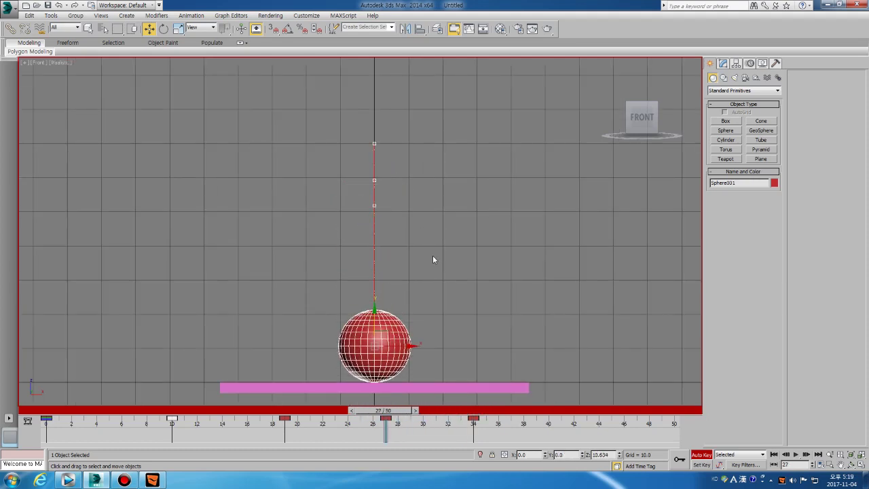
key("period")
key("period")
key("period")
key("period")
key("period")
key("period")
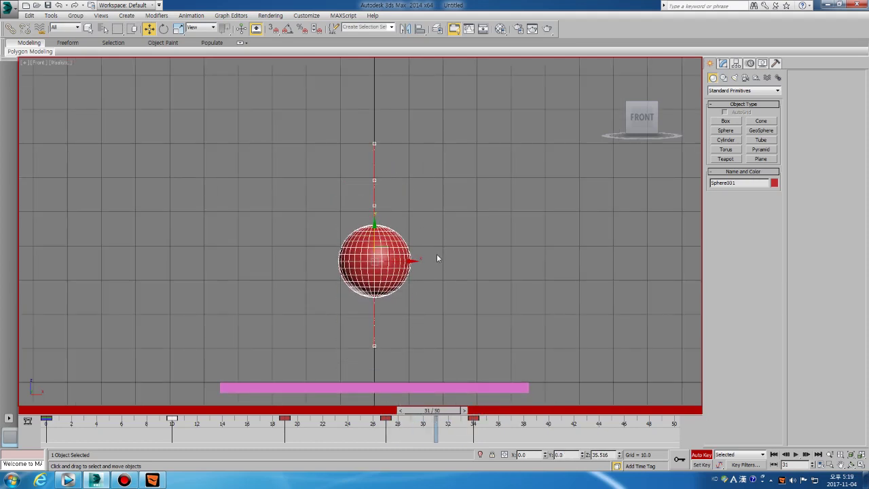
key("period")
key("period")
key("period")
Step: Key the sphere touching the box again on frame 40
key("period")
key("period")
key("period")
middle_click_drag(513, 244, 445, 217)
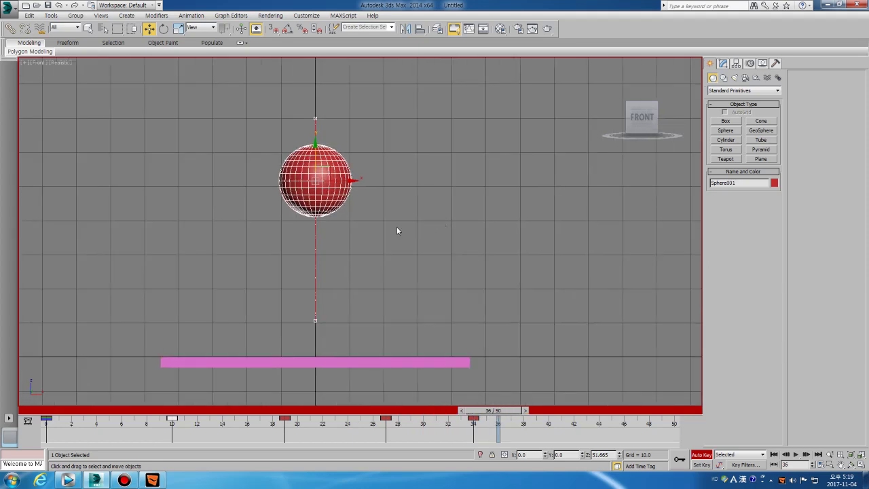
key("period")
left_click_drag(316, 151, 315, 290)
Step: Key the sphere's third rebound at about Z 36.7 on frame 45
key("period")
key("period")
key("period")
key("period")
key("period")
left_click_drag(311, 293, 327, 209)
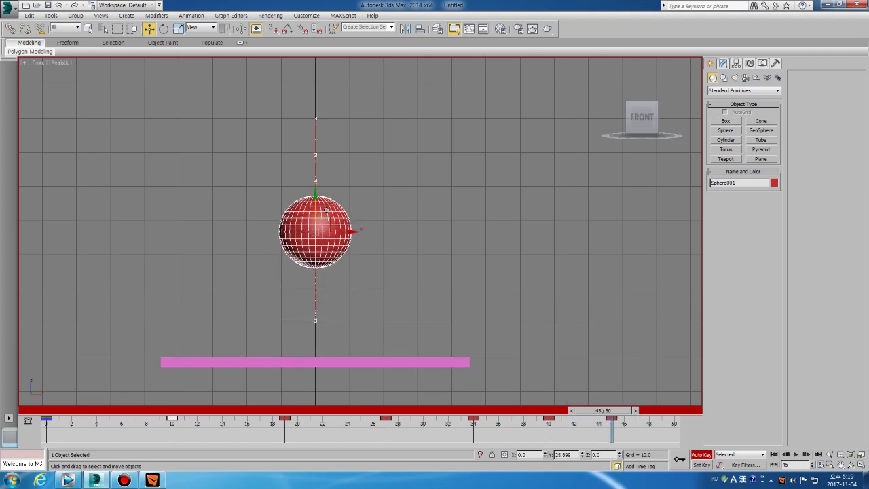
Step: Extend the active time range to end at frame 68 and step back through the latest bounce
right_click_drag(656, 435, 532, 422, "ctrl+alt")
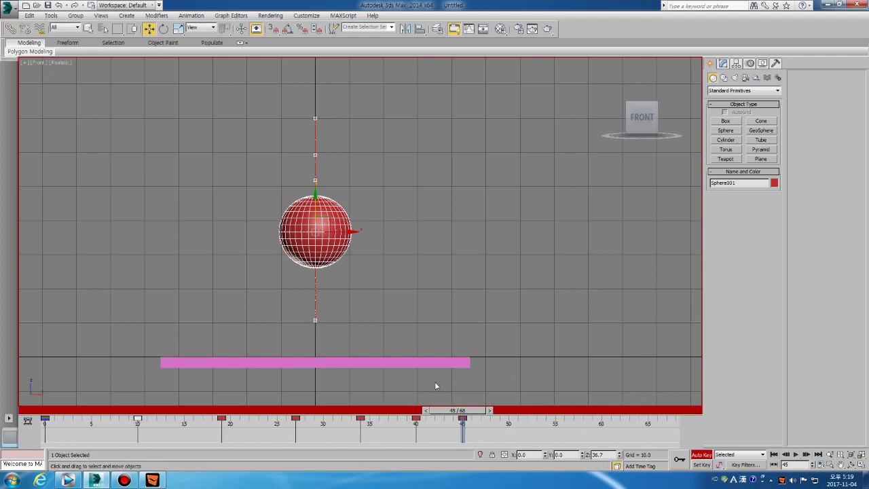
key("comma")
key("comma")
key("comma")
key("comma")
key("comma")
left_click(473, 408)
key("comma")
Step: Key the sphere back on the box at about Z 10.8 on frame 49
key("period")
key("period")
key("period")
key("period")
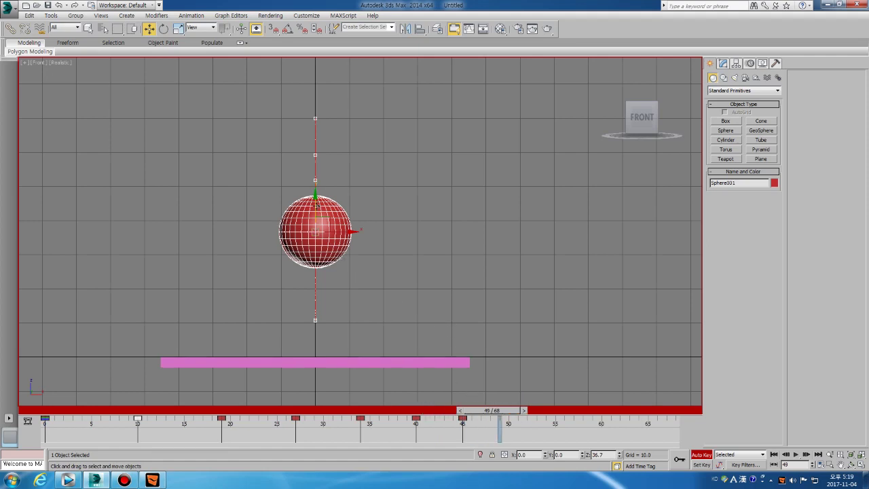
left_click_drag(313, 283, 317, 284)
Step: Key the sphere's fourth rebound at about Z 23.2 on frame 52
key("period")
key("period")
key("period")
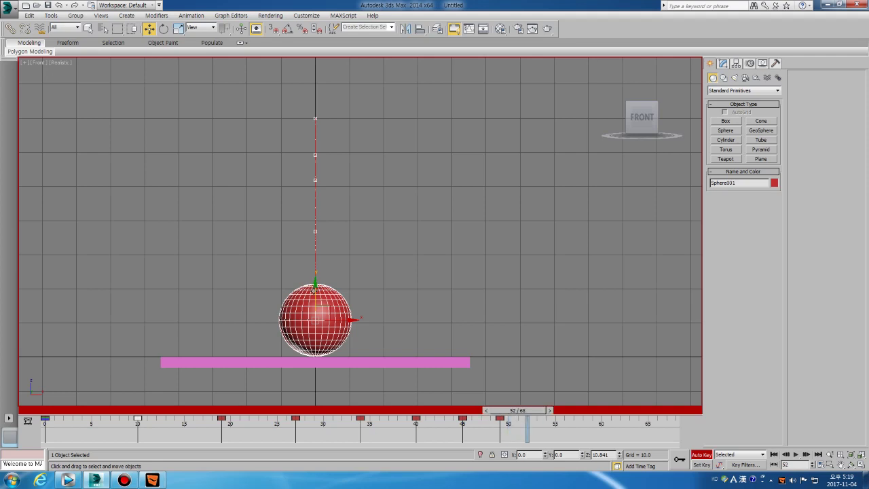
left_click_drag(314, 289, 315, 248)
Step: Key the sphere back on the box at about Z 10.8 on frame 54 and at a lower rebound on frame 56
key("period")
key("period")
mouse_move(316, 255)
left_mouse_down()
mouse_move(312, 297)
mouse_move(325, 215)
mouse_move(319, 271)
mouse_move(323, 241)
left_mouse_up()
key("period")
key("period")
Step: Switch to wireframe display and key the sphere on the box on frame 58 and slightly raised on frame 60
key("F3")
scroll(315, 289, "up", 4)
key("period")
key("period")
key("period")
key("period")
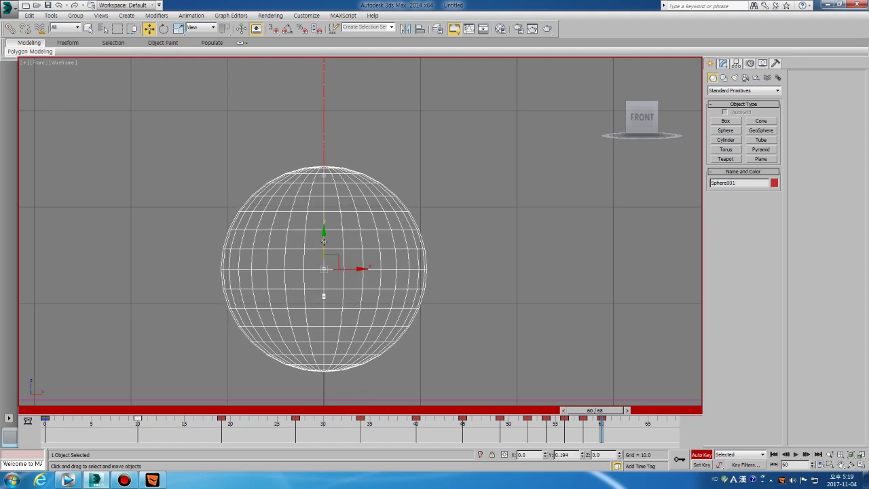
Step: Key the sphere's last tiny bounces on frames 61 to 65, ending on the box at about Z 10.7
key("period")
key("period")
key("comma")
left_click_drag(323, 242, 324, 268)
key("period")
key("period")
key("period")
key("period")
scroll(345, 338, "up", 8)
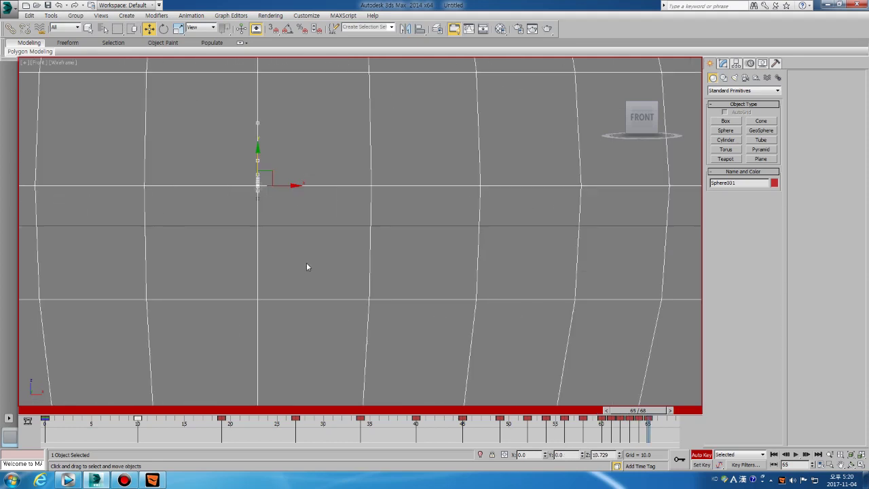
scroll(432, 299, "down", 8)
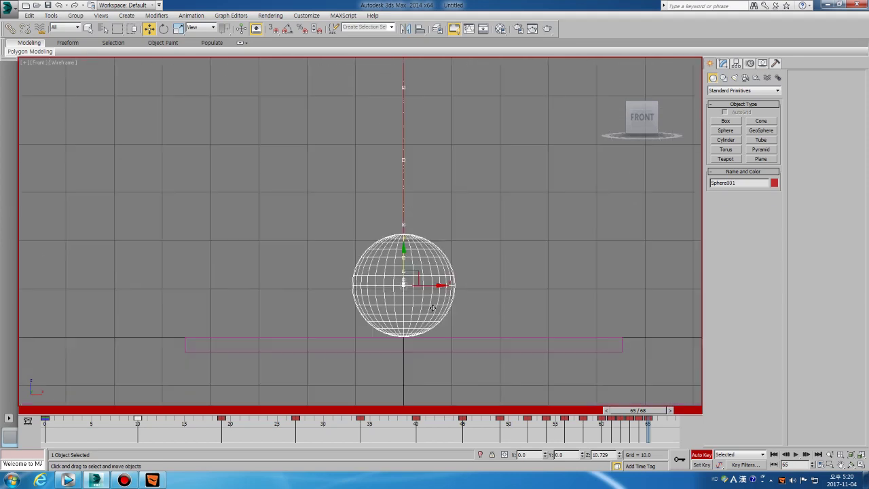
Step: Return to shaded display, deselect the sphere and play back the whole bounce animation
key("F3")
scroll(434, 282, "down", 5)
scroll(360, 287, "up", 4)
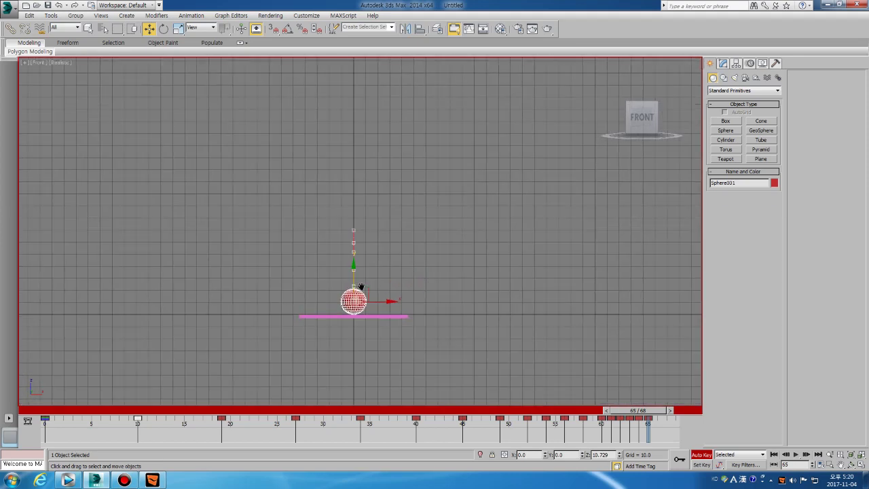
key("slash")
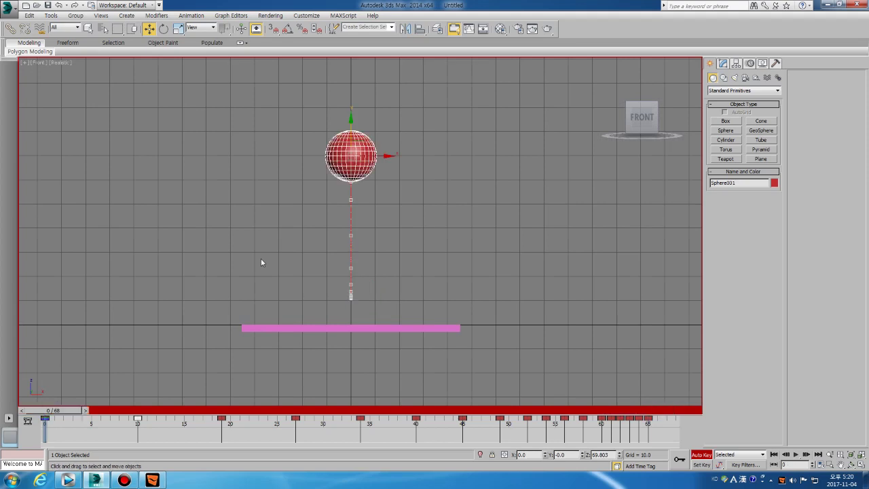
left_click(288, 239)
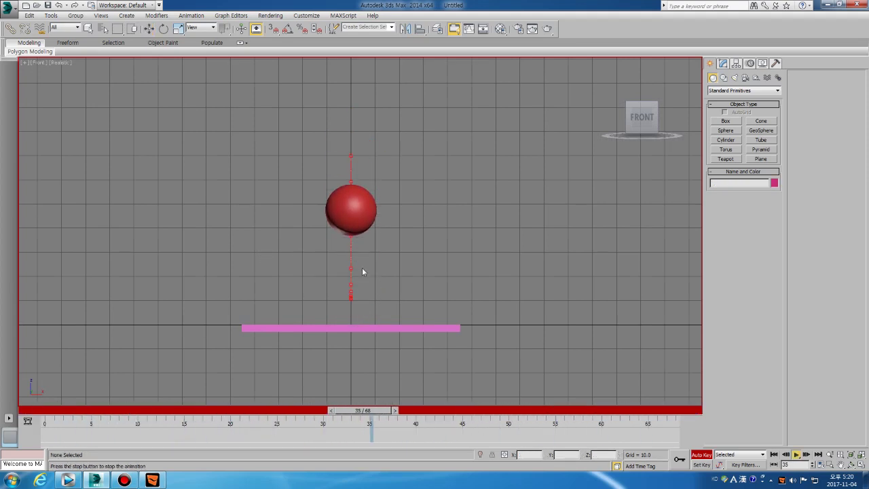
scroll(348, 306, "up", 8)
key("slash")
scroll(351, 279, "down", 8)
key("slash")
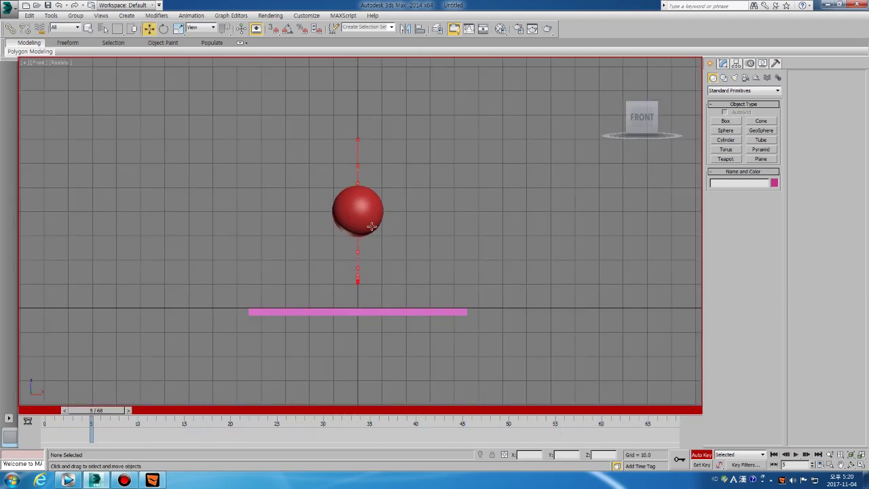
Step: Select the sphere, stop playback and step through frames 46 to 52 in wireframe to examine the fourth rebound
left_click(370, 224)
key("slash")
key("F3")
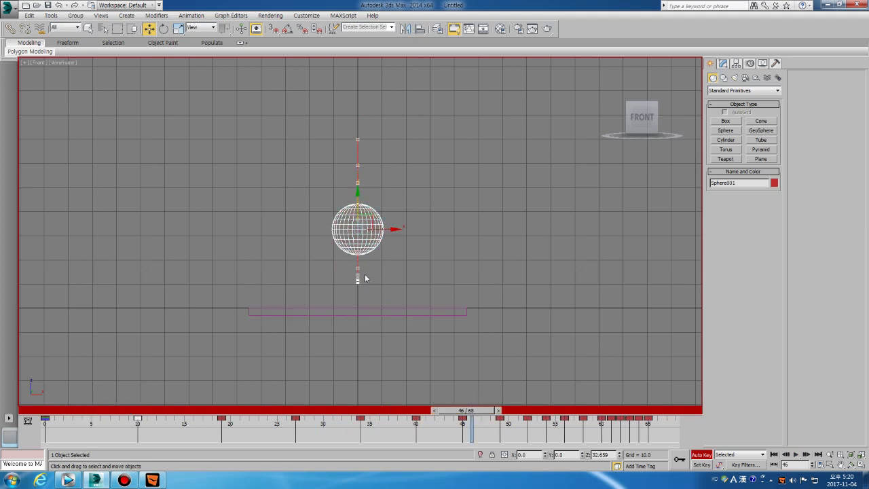
scroll(358, 290, "up", 6)
key("period")
key("period")
key("period")
scroll(382, 283, "down", 3)
key("period")
key("period")
key("period")
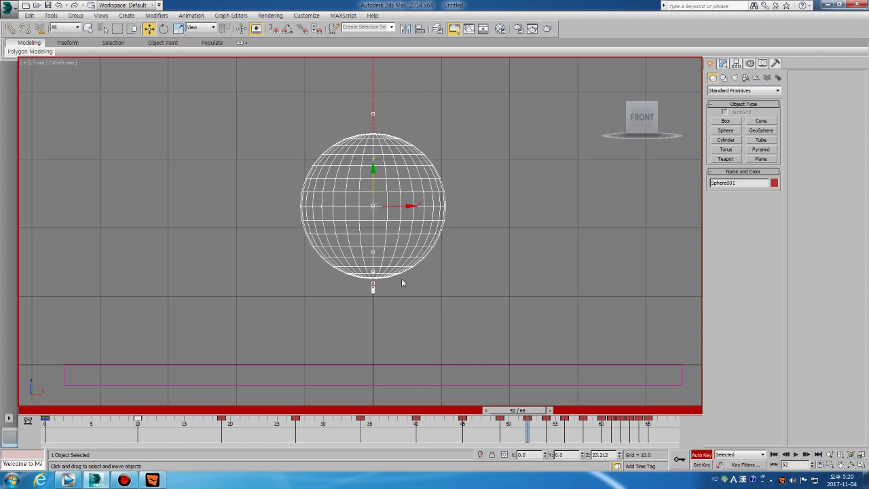
Step: Try raising the sphere on frame 53, between the fourth rebound and its landing
key("period")
key("period")
key("period")
key("comma")
key("comma")
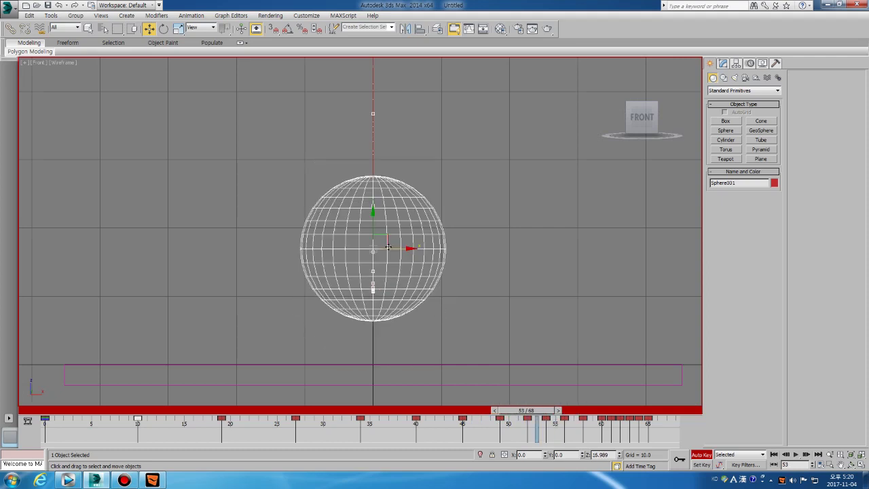
left_click_drag(374, 211, 375, 209)
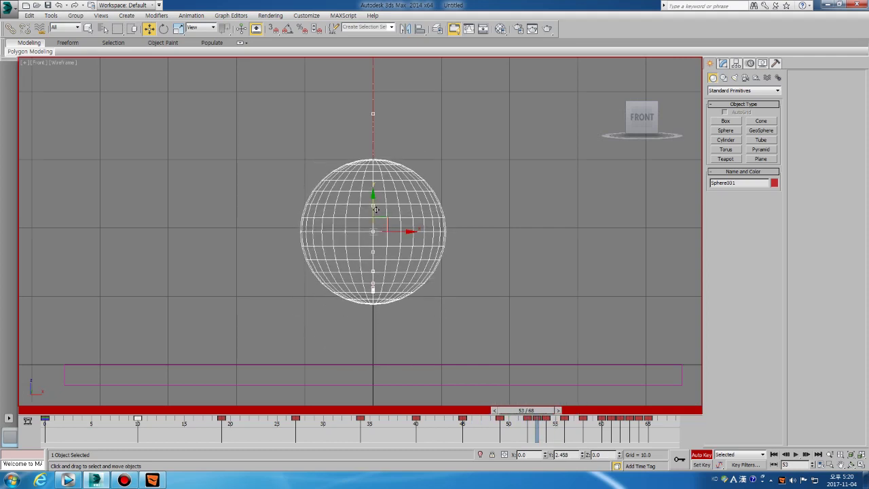
key("ctrl+z")
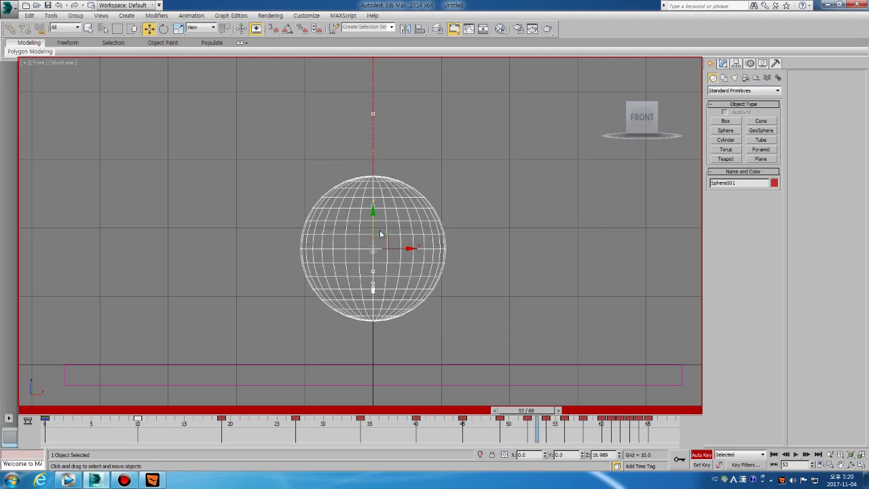
Step: Raise the sphere's rebound key on frame 56
key("comma")
key("comma")
key("comma")
key("comma")
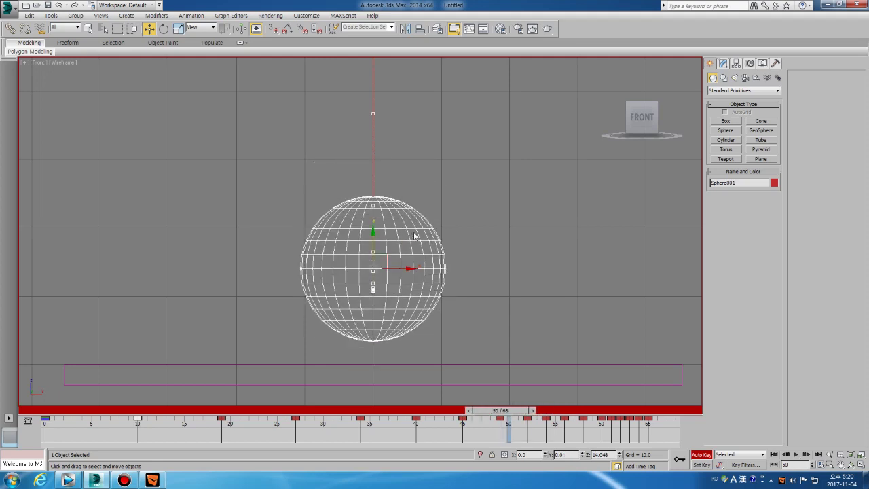
key("period")
key("period")
key("period")
key("period")
key("period")
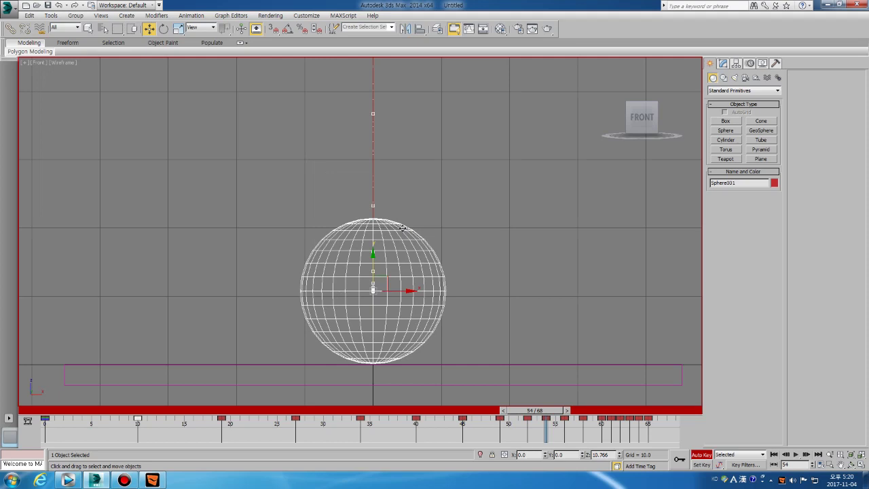
key("period")
key("period")
left_click_drag(372, 220, 373, 206)
Step: Raise the sphere's rebound key on frame 60 to about Z 15.7
key("period")
key("period")
key("period")
key("period")
key("period")
key("comma")
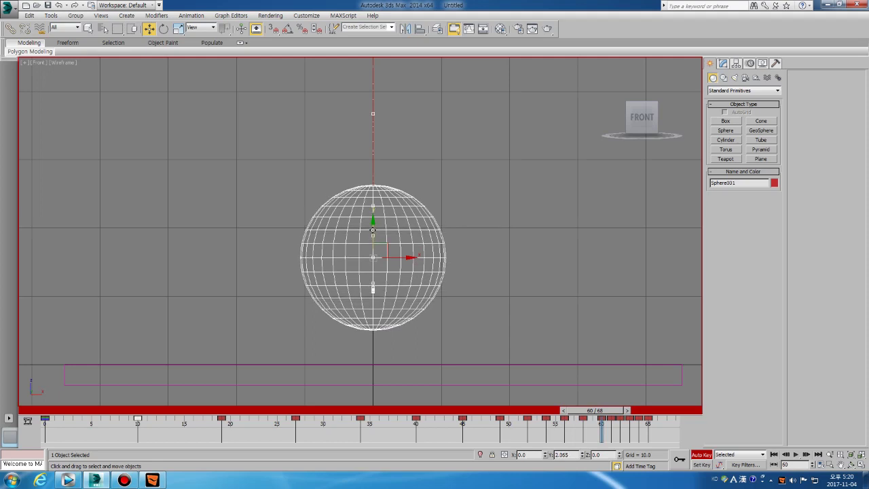
Step: Raise the small rebounds on frames 62 and 64, setting the sphere to about Z 12.6 on frame 64
key("period")
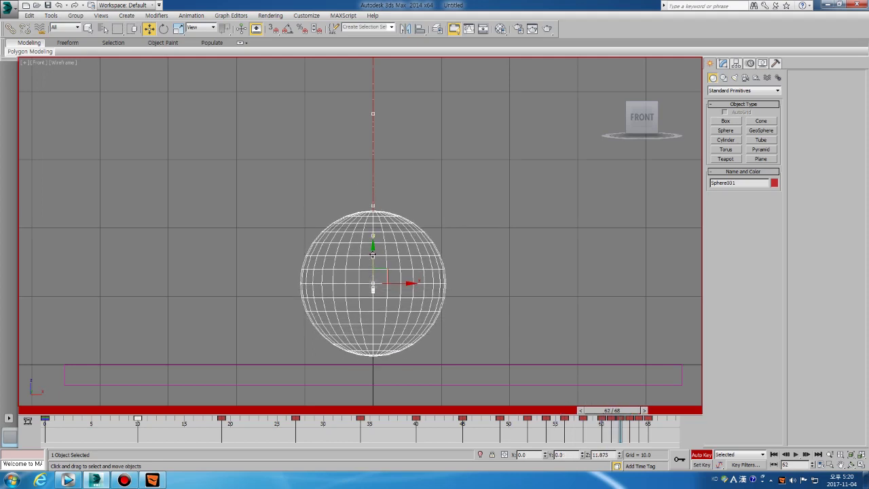
key("period")
key("period")
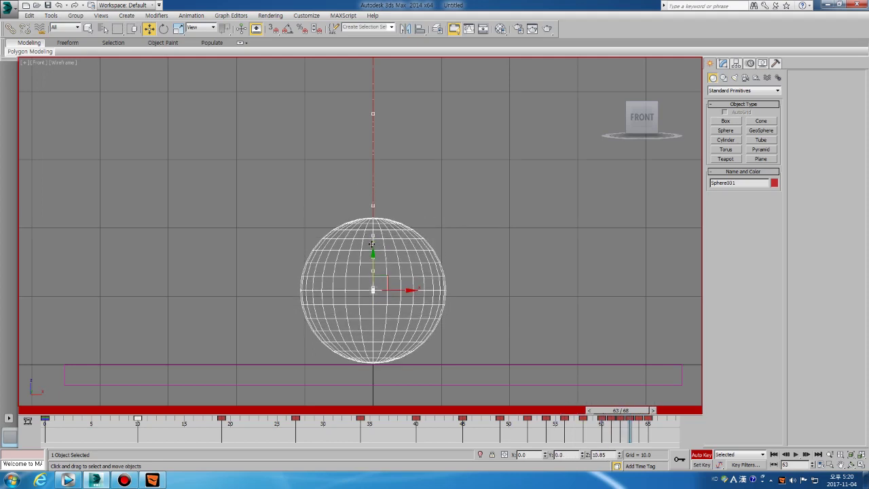
key("period")
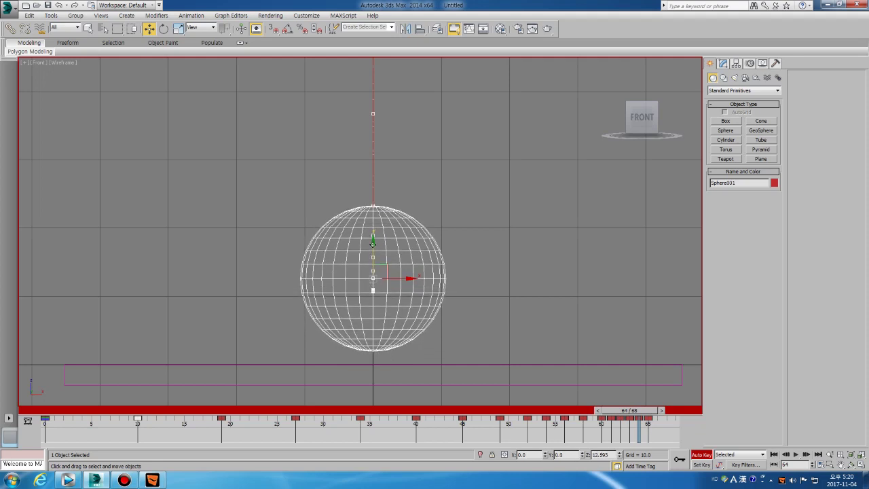
key("period")
Step: Key a last small rebound at about Z 11.7 on frame 66 and lower the sphere to the box on frame 67
key("period")
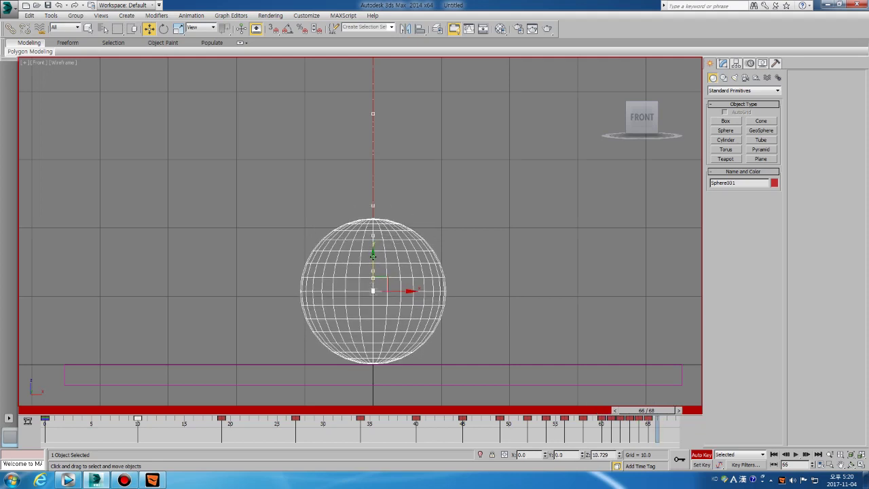
key("period")
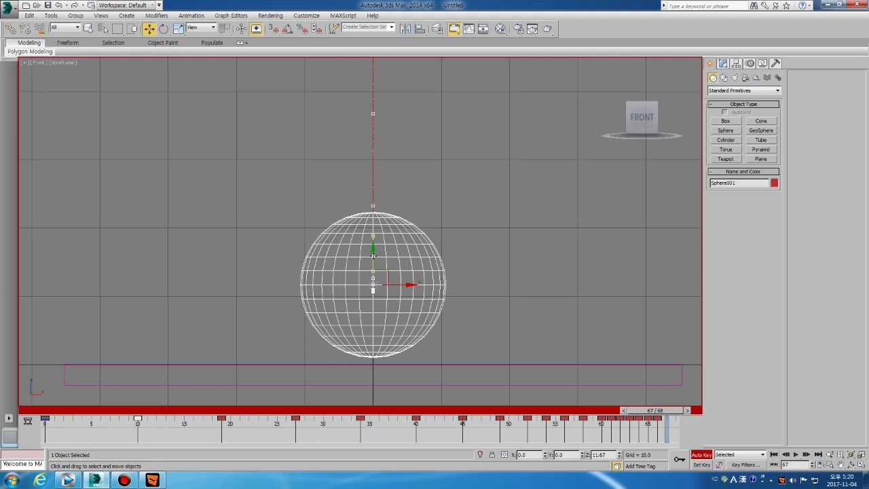
left_click_drag(372, 262, 372, 265)
key("comma")
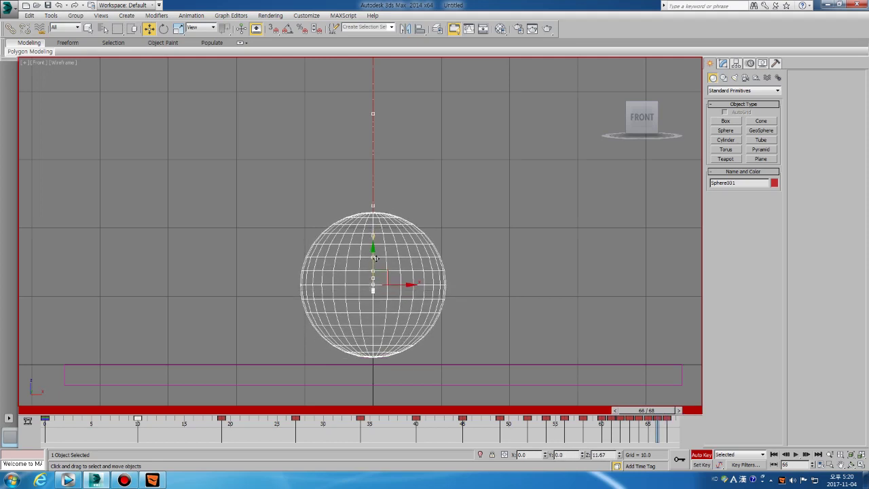
Step: Step back through the final bounces, restore shaded display and play the animation with the sphere deselected
key("comma")
key("comma")
key("comma")
key("comma")
key("comma")
key("comma")
key("comma")
key("comma")
key("comma")
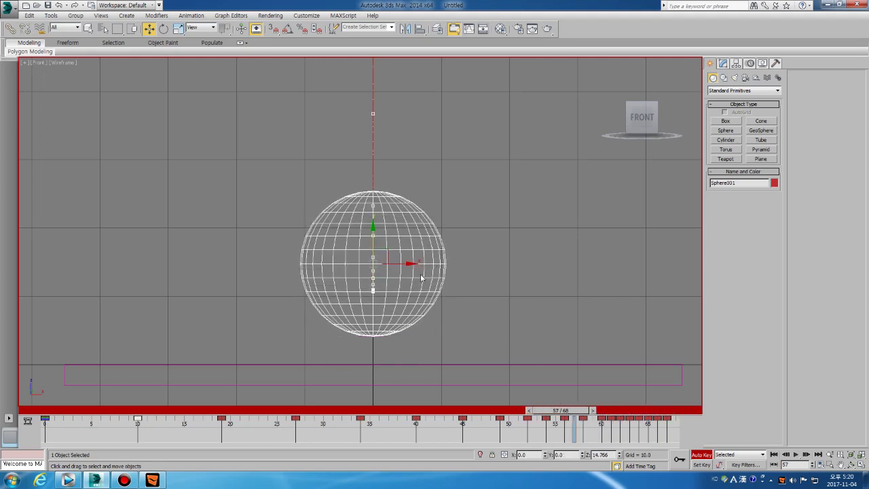
scroll(421, 278, "down", 4)
key("F3")
middle_click_drag(435, 276, 367, 306)
key("/")
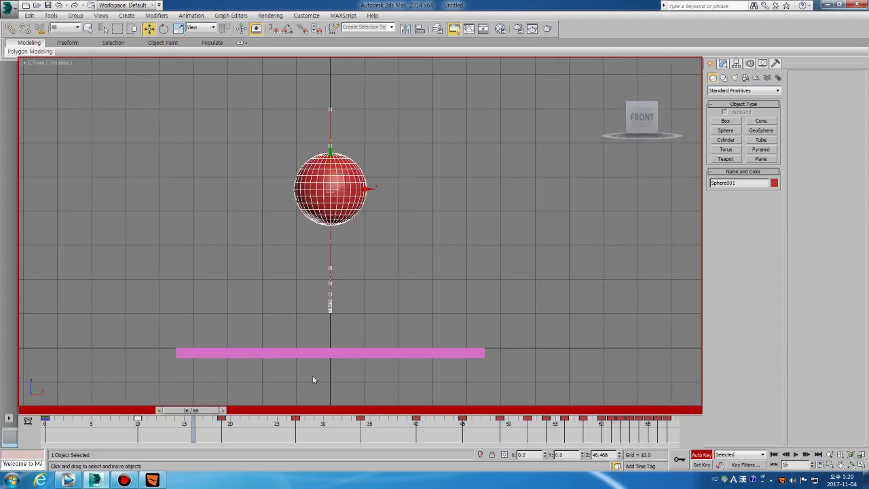
left_click(463, 261)
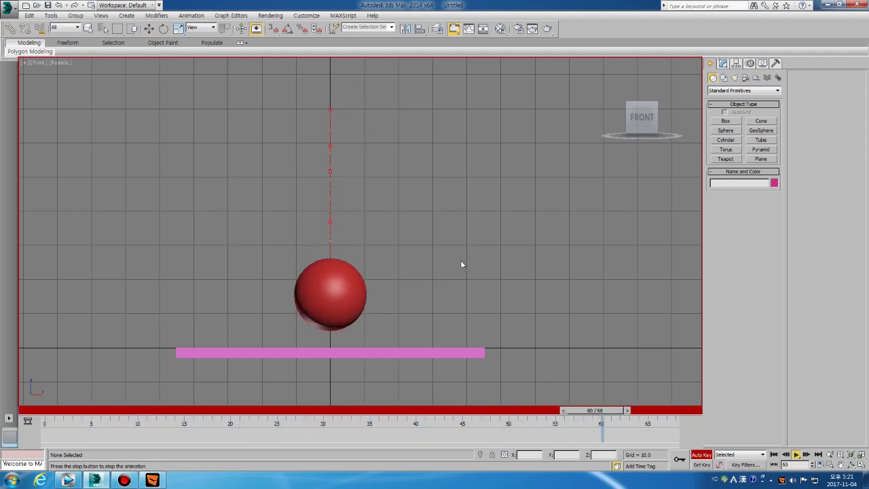
key("/")
Step: Reselect the sphere and delete its keys on frames 64 to 67
key("w")
left_click(351, 150)
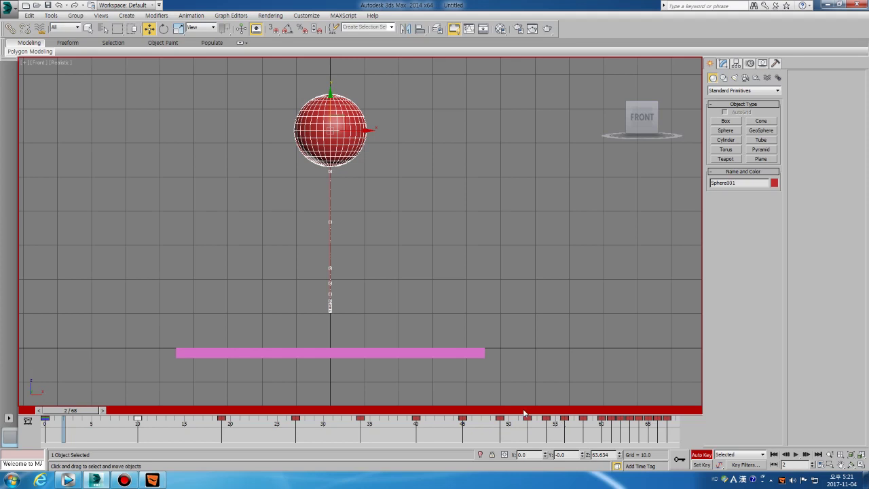
left_click_drag(523, 413, 560, 410)
left_click_drag(673, 430, 636, 431)
key("Delete")
key("Delete")
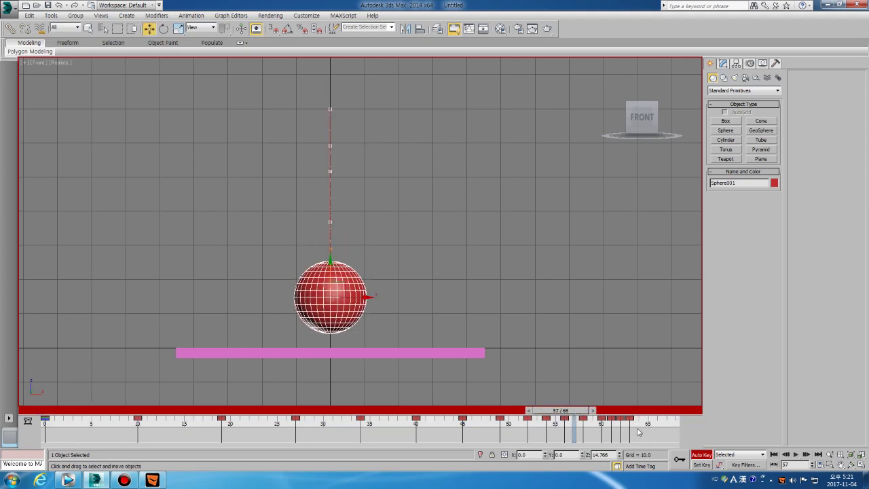
Step: Review the remaining late bounces and slightly lower the sphere's rebound key on frame 60 in wireframe
left_click_drag(581, 415, 534, 415)
key("period")
key("period")
key("period")
key("period")
key("period")
key("period")
key("period")
key("period")
key("period")
key("period")
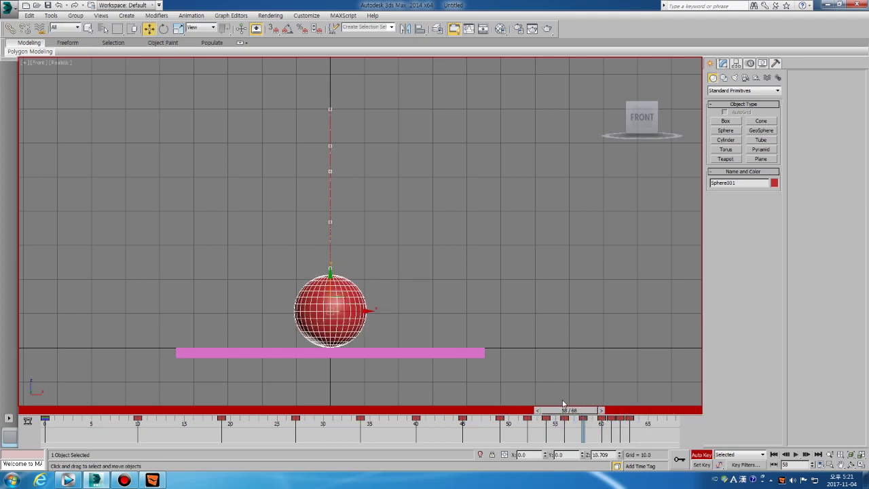
key("F3")
scroll(323, 302, "up", 10)
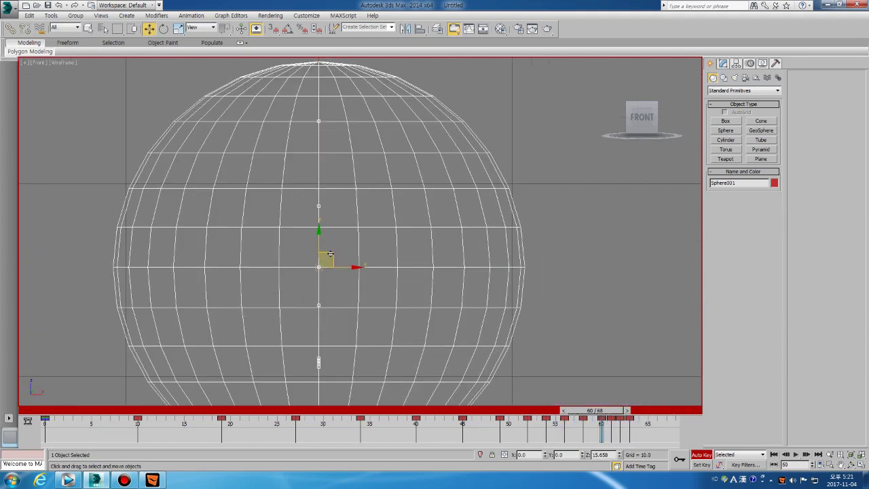
left_click_drag(318, 240, 321, 251)
Step: Lower the sphere's rebound on frame 62 to about Z 12.8
key("period")
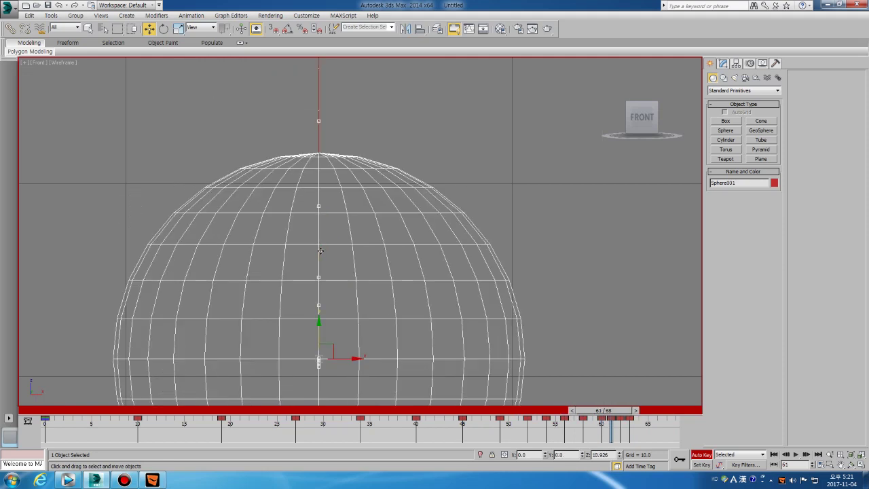
middle_click_drag(347, 248, 377, 223)
key("period")
left_click_drag(350, 251, 351, 268)
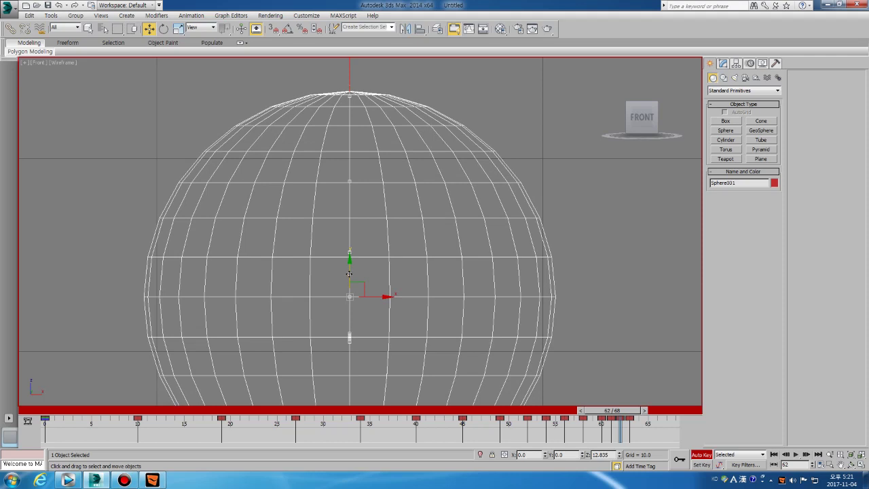
key(".")
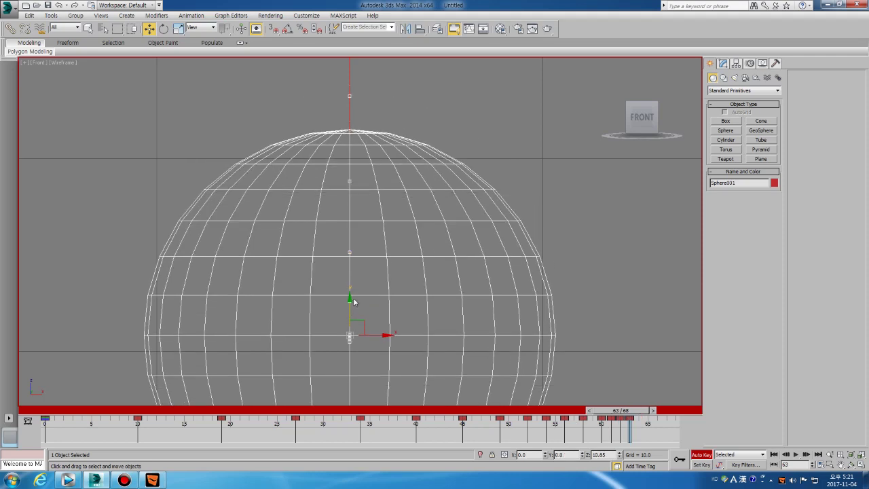
Step: Retime the sphere's last three keys to frames 62, 64 and 65
mouse_move(644, 431)
left_mouse_down()
mouse_move(605, 428)
mouse_move(640, 419)
left_mouse_up()
left_click(647, 426)
left_click(656, 425)
Step: Scrub back and step through the retimed final bounces up to frame 65
mouse_move(564, 411)
left_mouse_down()
mouse_move(546, 409)
mouse_move(562, 407)
left_mouse_up()
key("period")
key("period")
key("period")
key("period")
key("period")
key("period")
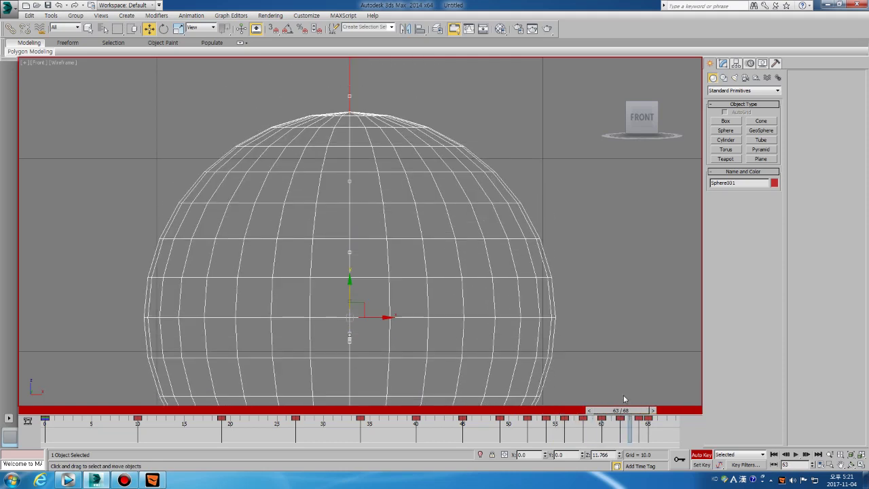
key("period")
key("period")
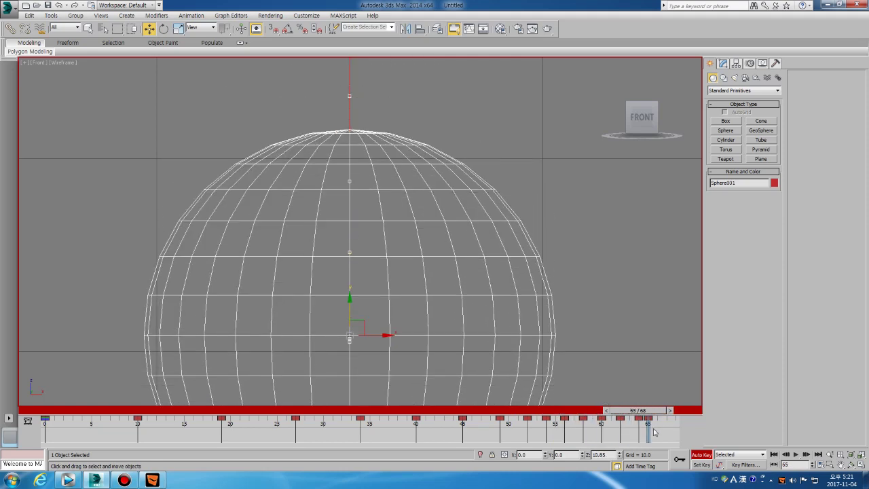
Step: Restore shaded display and play back the retimed bounce animation
key("F3")
scroll(551, 300, "down", 9)
key("slash")
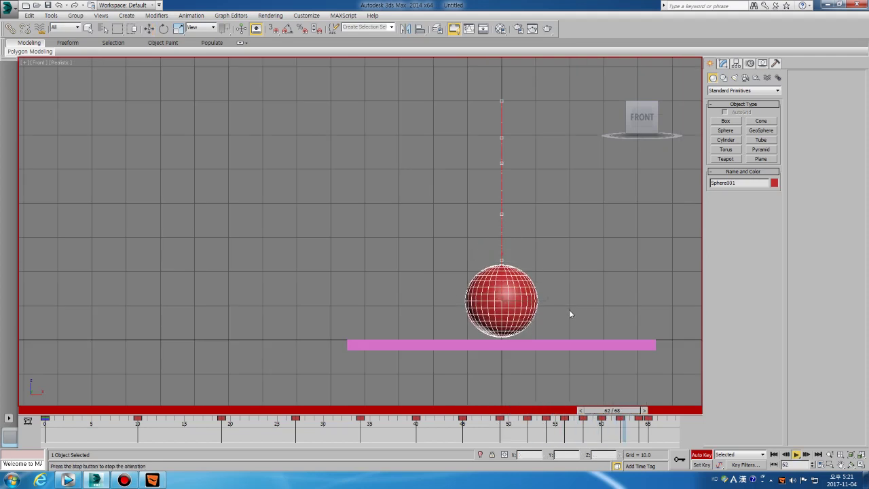
Step: Play back and scrub through the sphere's bounce animation, returning to frame 0
middle_click_drag(522, 317, 485, 320)
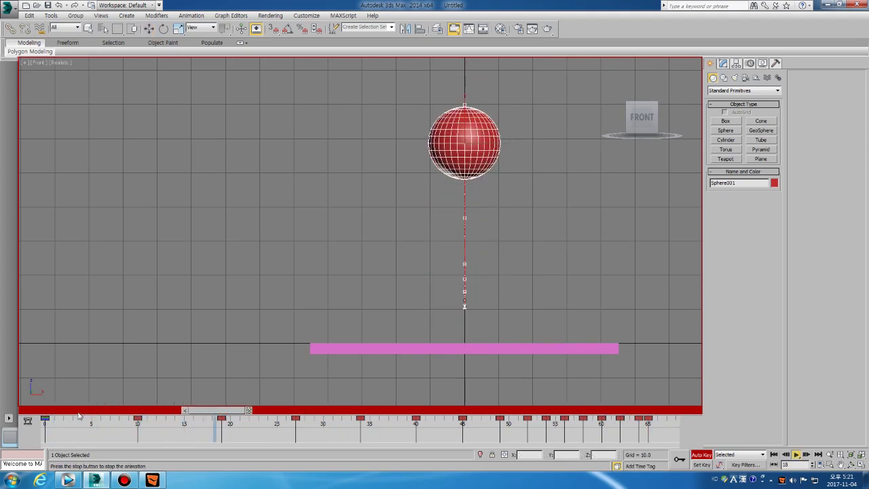
key("slash")
middle_click_drag(463, 203, 398, 230)
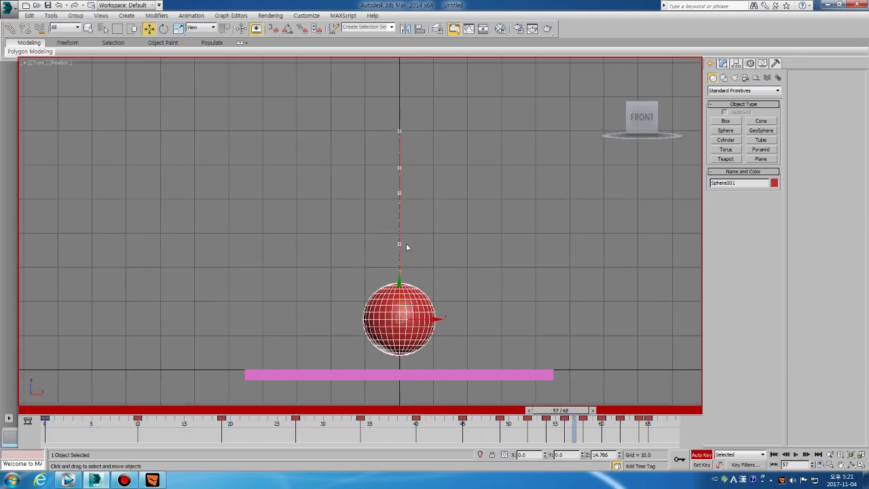
left_click_drag(49, 412, 560, 427)
key("/")
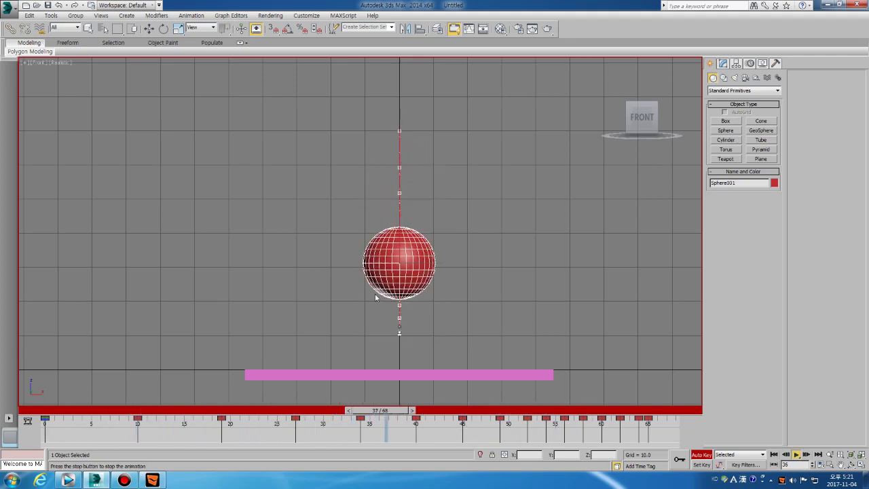
key("/")
left_click(59, 411)
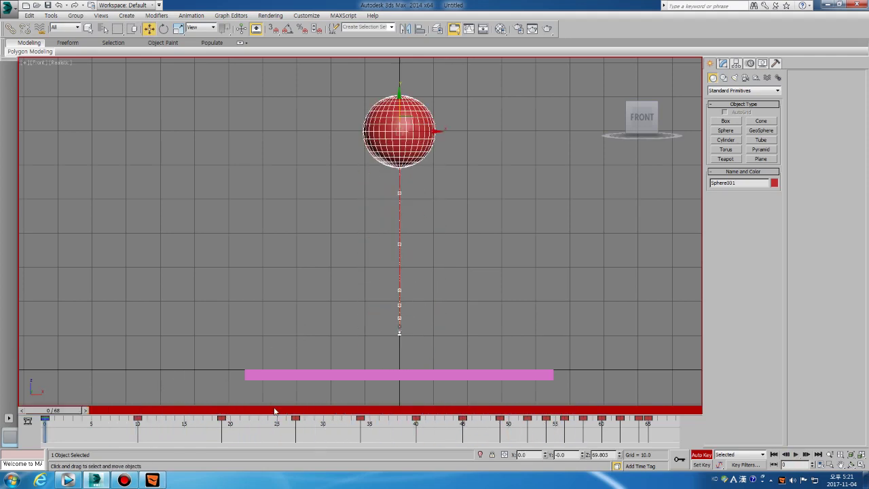
Step: Examine the sphere's motion frame by frame around the first rebound peak in wireframe display
left_click_drag(137, 423, 247, 417)
key("w")
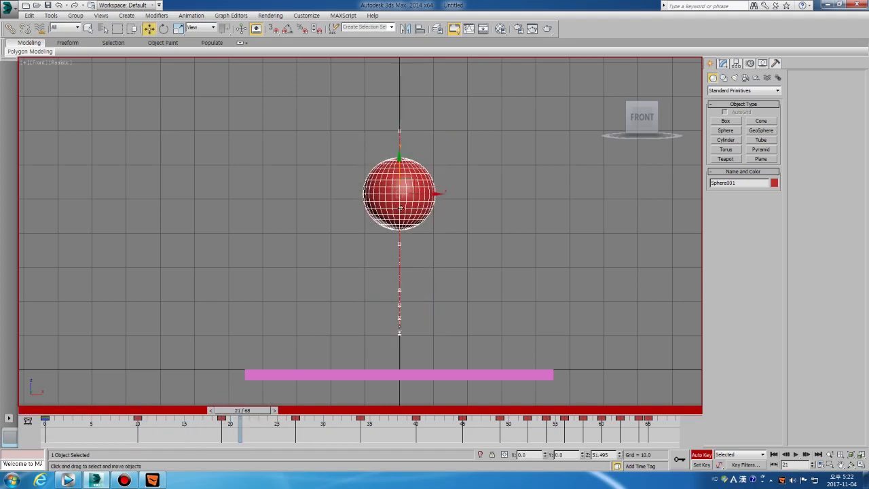
key("F3")
scroll(411, 208, "up", 5)
middle_click_drag(400, 247, 397, 209)
scroll(397, 209, "down", 2)
key("period")
key("period")
key("period")
key("period")
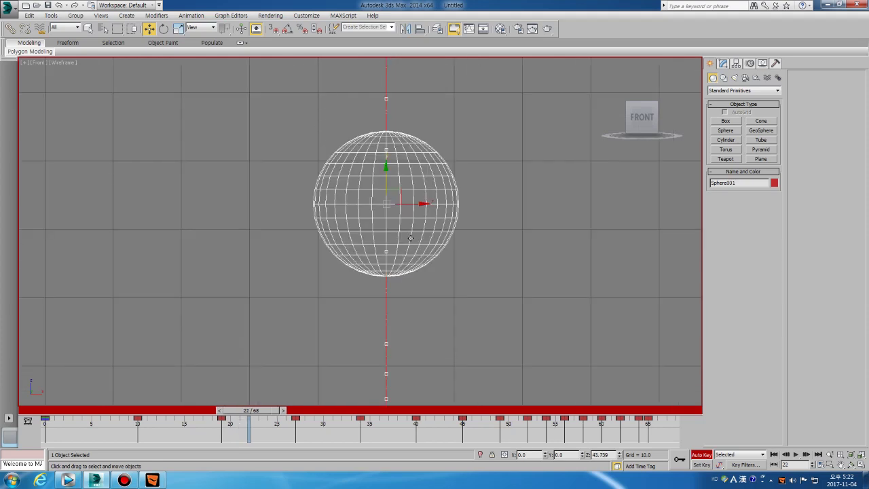
scroll(413, 242, "down", 4)
key("comma")
key("comma")
key("comma")
key("comma")
key("comma")
key("comma")
key("comma")
key("comma")
key("comma")
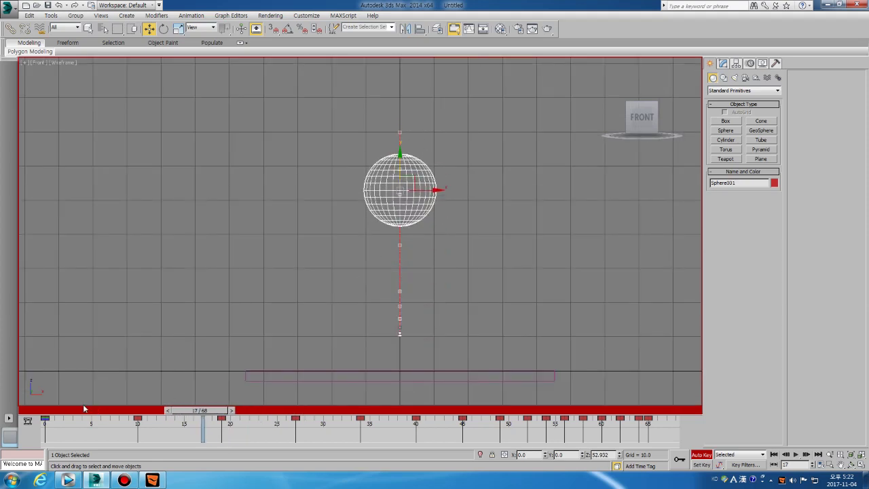
Step: Return to frame 0, restore shaded display and play back the bounce
left_click_drag(83, 408, 51, 410)
key("F3")
middle_click_drag(438, 240, 406, 242)
key("slash")
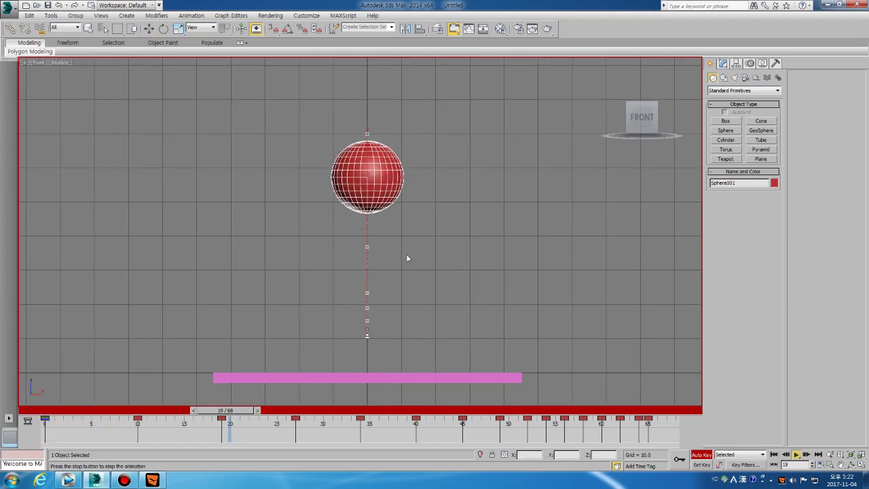
key("/")
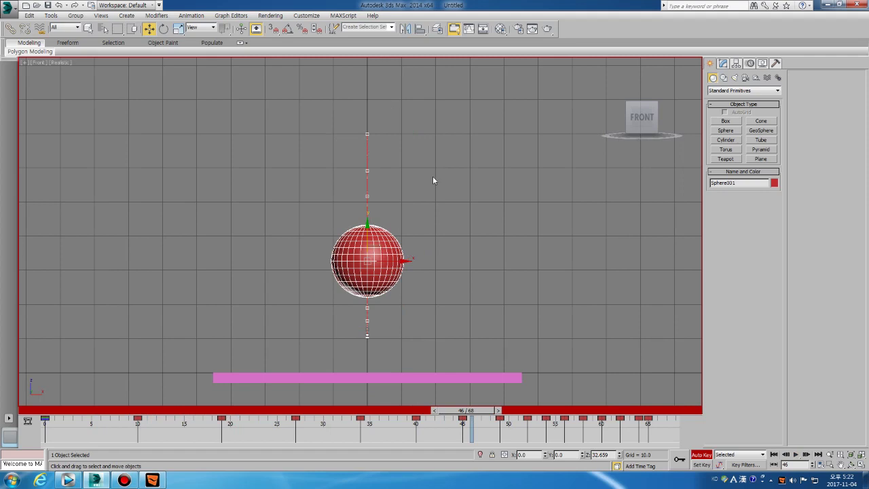
Step: Open the Curve Editor for the sphere and show only its Z Position curve
left_click(469, 30)
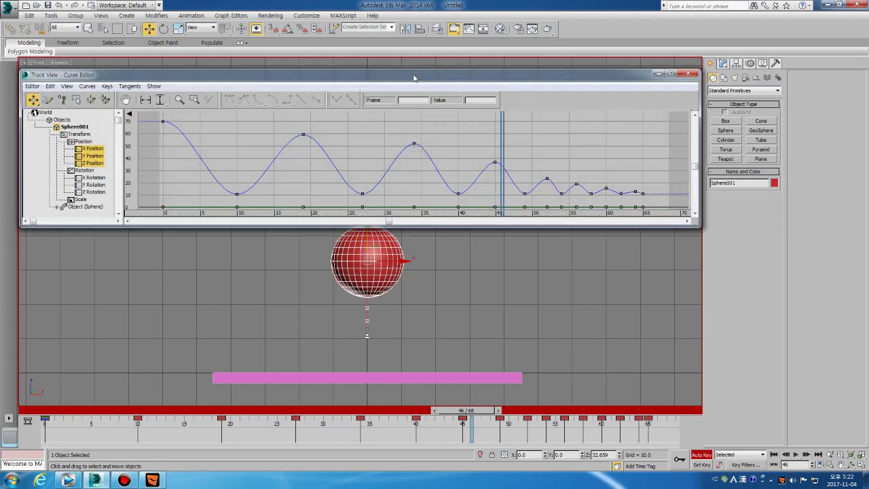
left_click(94, 149)
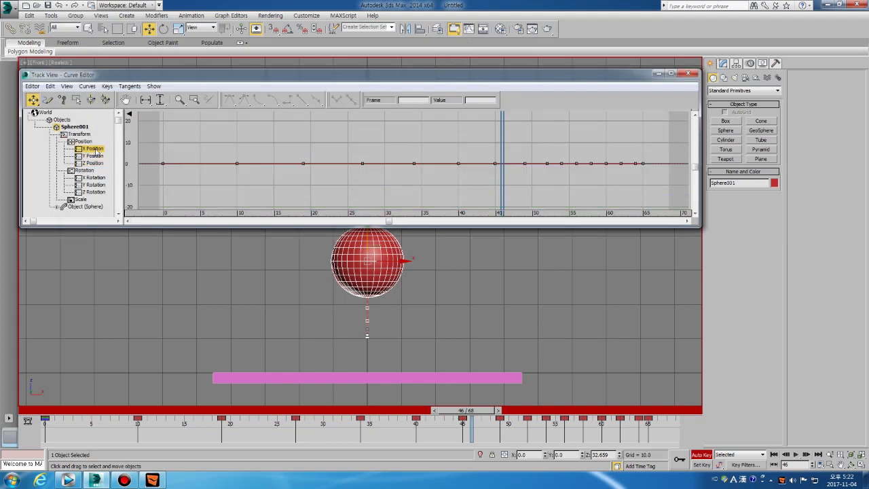
left_click(94, 156)
left_click(93, 164)
left_click(95, 178)
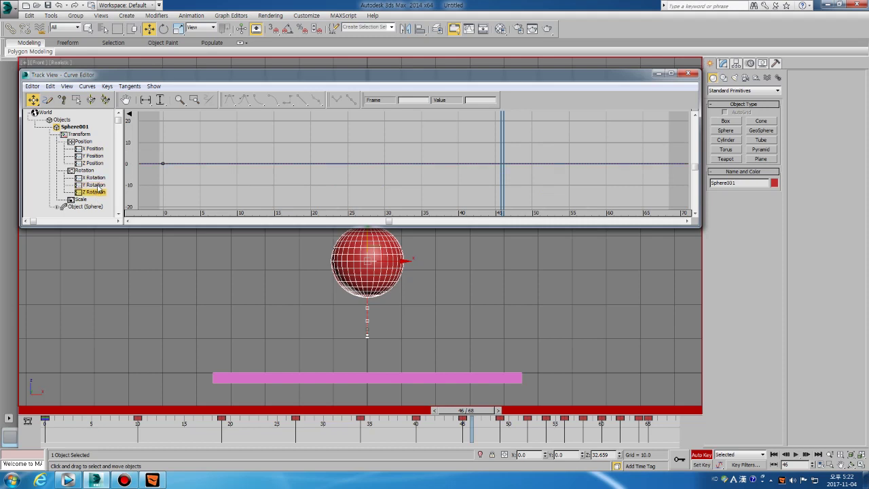
left_click(99, 165)
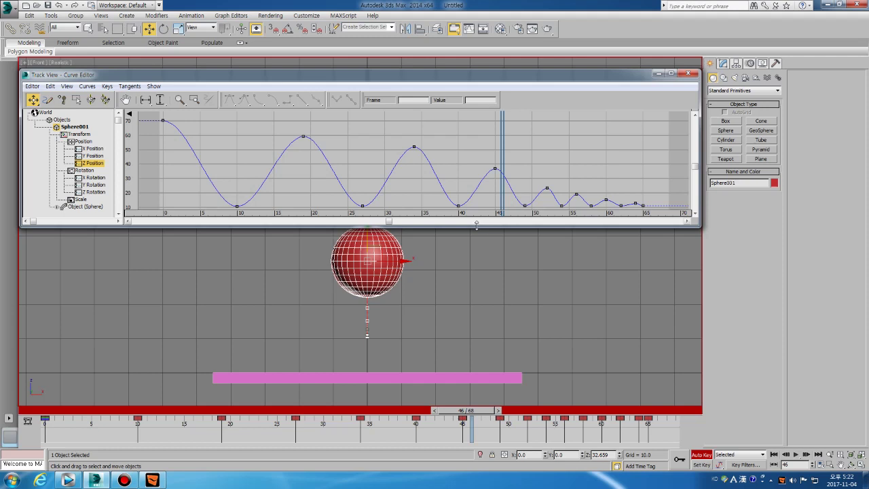
Step: Enlarge the Curve Editor window, move it clear of the sphere and frame the whole Z Position curve
left_click_drag(479, 227, 480, 314)
left_click_drag(392, 75, 393, 19)
left_click_drag(155, 64, 196, 93)
middle_click_drag(214, 86, 285, 102)
middle_click_drag(332, 287, 308, 346)
middle_click_drag(351, 279, 421, 291, "alt")
right_click(420, 291, "alt")
left_click(434, 280)
middle_click_drag(353, 285, 356, 265)
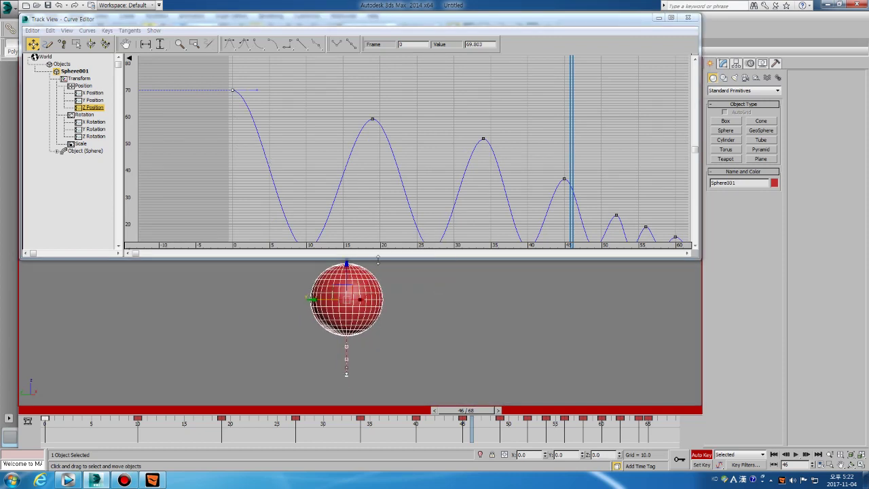
key("f")
middle_click_drag(418, 178, 372, 173)
scroll(367, 144, "down", 1)
middle_click_drag(262, 126, 306, 102)
middle_click_drag(428, 138, 392, 133)
middle_click_drag(310, 126, 369, 129)
middle_click_drag(435, 151, 395, 148)
Step: Break the tangents of the frame 10 contact key on the Z Position curve into a sharp V
left_click(279, 216)
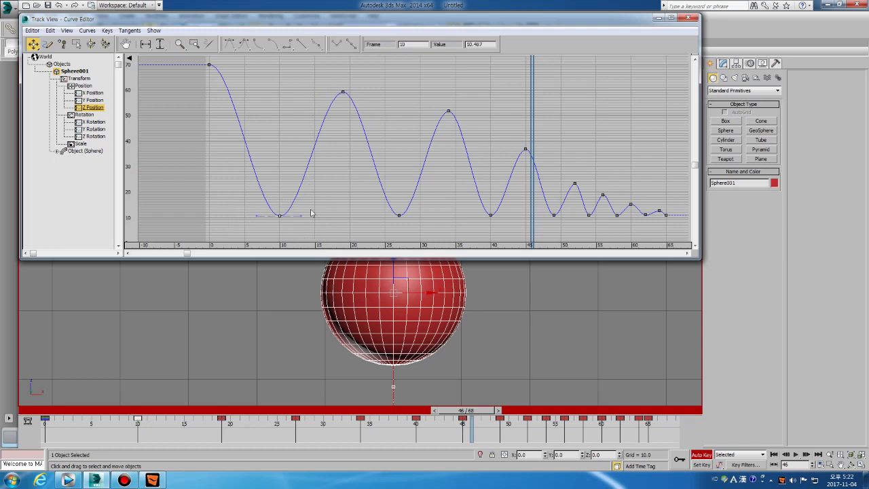
left_click_drag(256, 217, 287, 196)
key("ctrl+z")
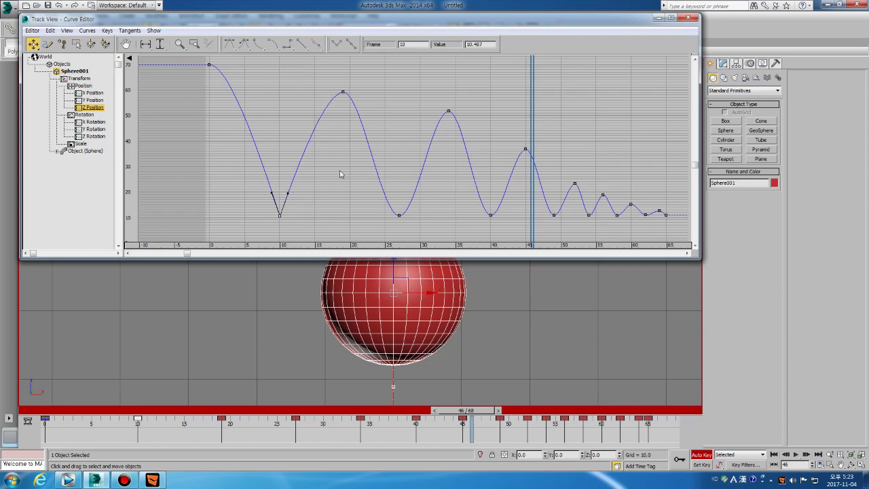
Step: Lengthen both tangent handles of the frame 19 peak key for a rounder arc and shift the key to frame 18
left_click(342, 91)
middle_click_drag(350, 116, 334, 132)
left_click_drag(312, 112, 297, 112)
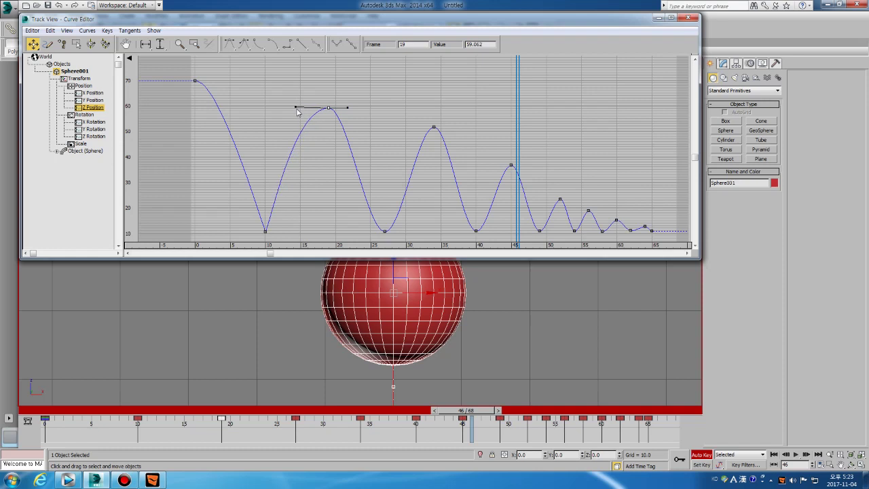
left_click_drag(348, 113, 366, 111)
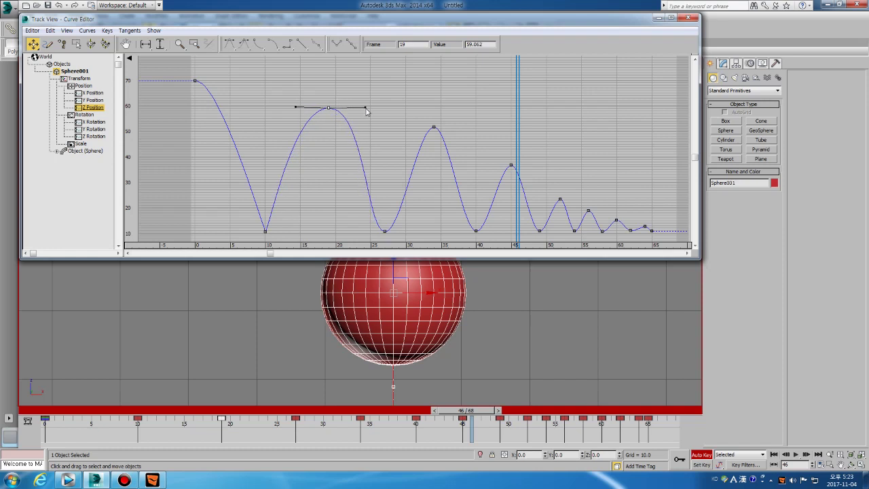
middle_click_drag(362, 138, 344, 132)
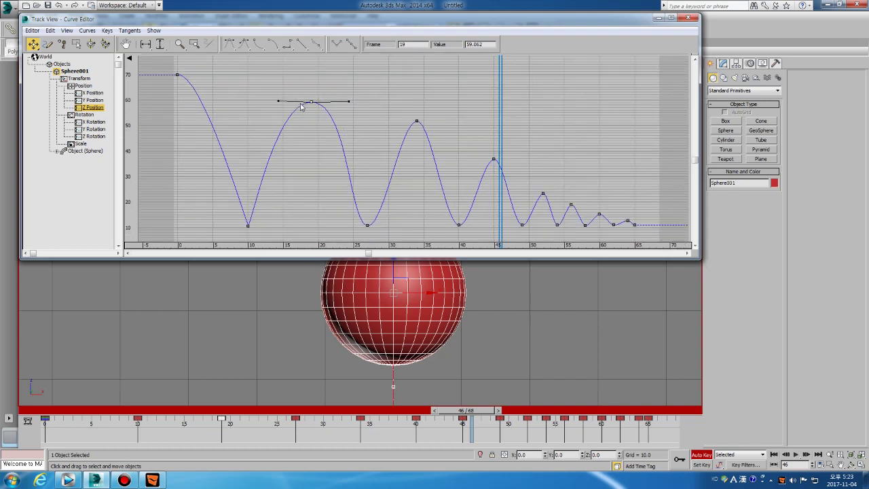
left_click_drag(310, 101, 304, 101)
left_click(313, 121)
Step: Break the frame 27 contact key's tangents into a sharp V and move the first rebound peak key to frame 19
left_click_drag(342, 208, 384, 231)
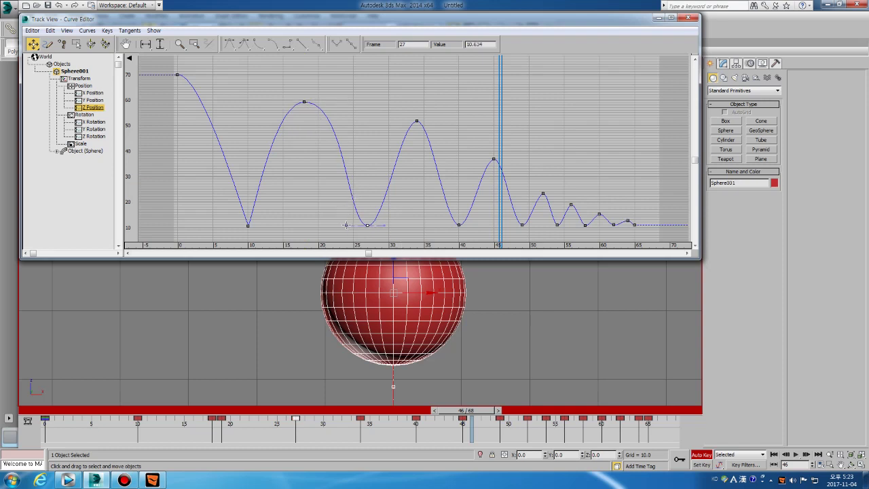
left_click_drag(347, 226, 363, 208)
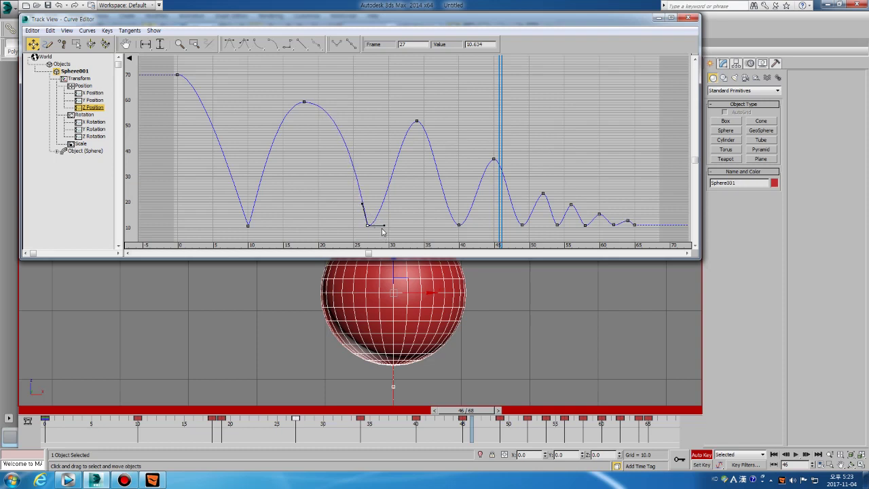
left_click_drag(383, 224, 375, 206)
left_click_drag(290, 97, 310, 105)
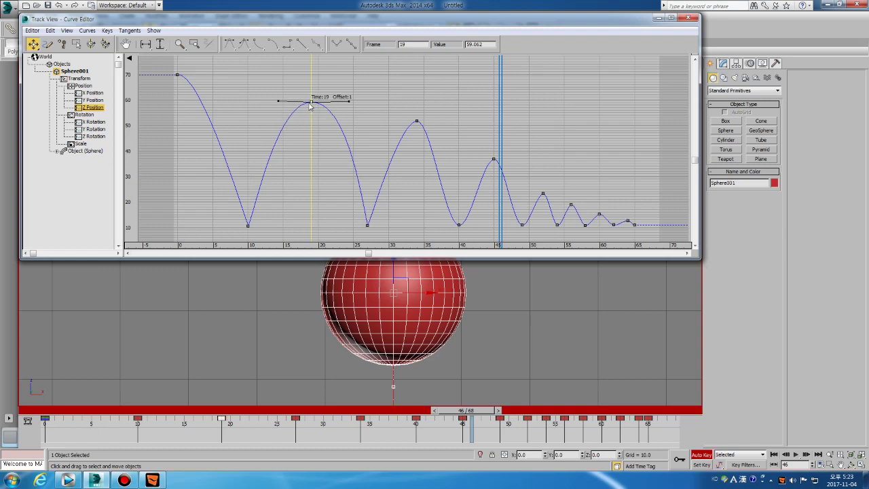
Step: Lengthen both tangent handles of the frame 34 peak key to round out the second rebound
left_click(416, 121)
middle_click_drag(416, 120, 365, 131)
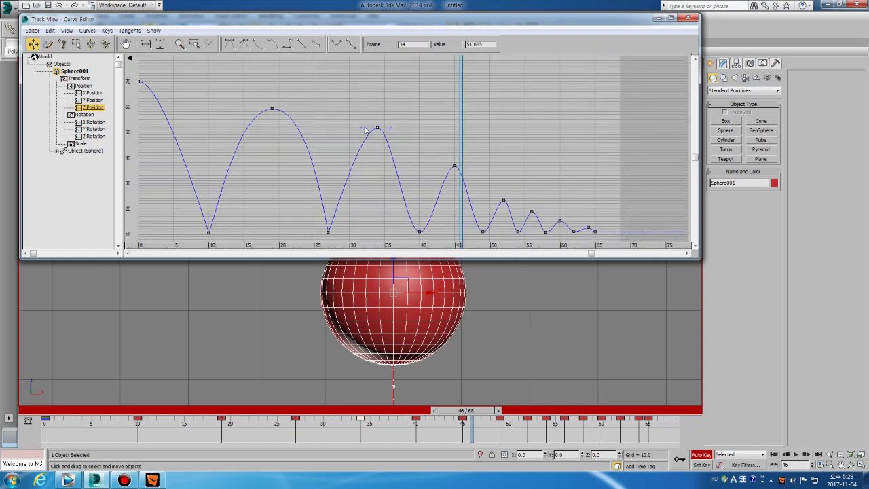
left_click_drag(363, 129, 411, 131)
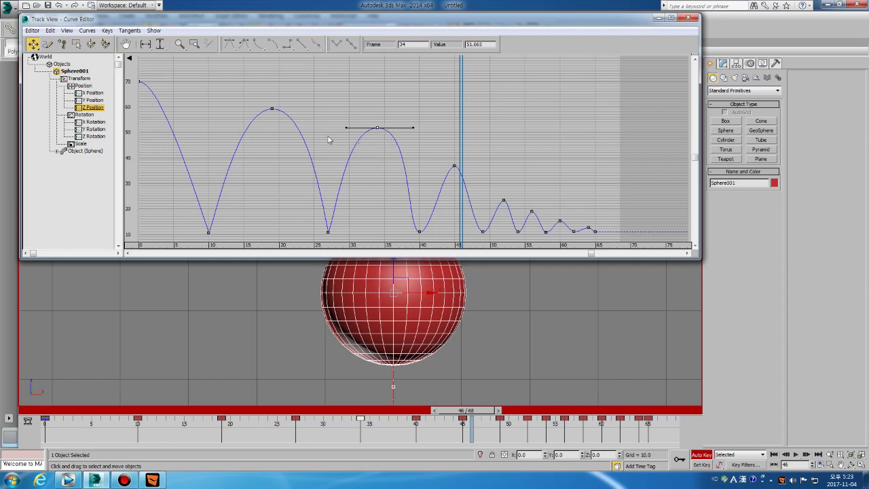
Step: Scrub to frame 17 and resize the Curve Editor window so it sits beside the sphere
left_click_drag(464, 131, 261, 155)
left_click_drag(410, 27, 523, 86)
scroll(450, 91, "down", 6)
left_click_drag(537, 113, 384, 186)
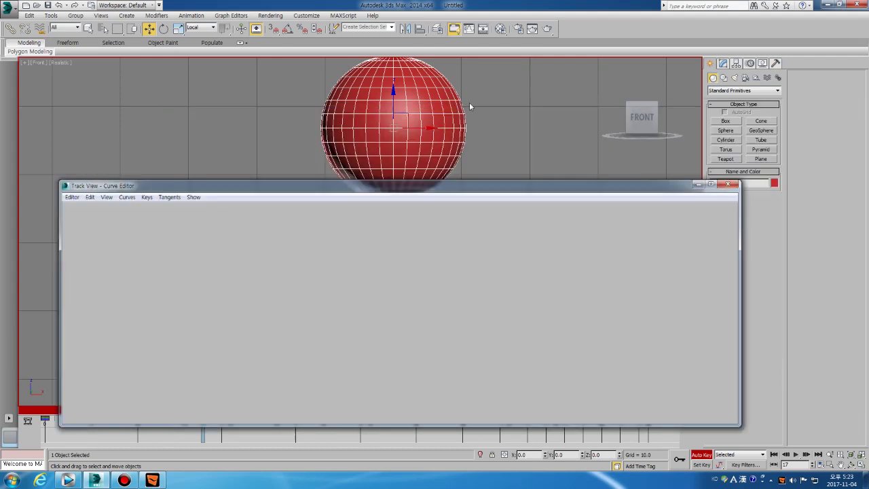
scroll(470, 103, "down", 5)
middle_click_drag(500, 109, 449, 128)
scroll(446, 130, "up", 3)
left_click_drag(430, 181, 540, 82)
left_click(170, 89)
left_click_drag(171, 93, 412, 93)
Step: Examine the Z Position curve between frames 10 and 27 against the sphere's position in the front view
left_click(358, 144)
middle_click_drag(294, 143, 236, 152)
middle_click_drag(305, 156, 247, 169)
scroll(247, 169, "up", 6)
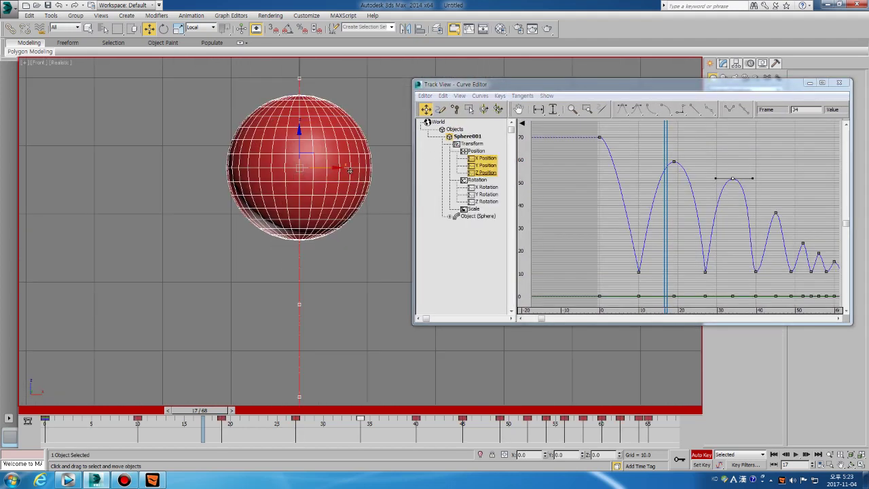
scroll(213, 181, "down", 5)
middle_click_drag(213, 180, 382, 180)
scroll(643, 179, "up", 6)
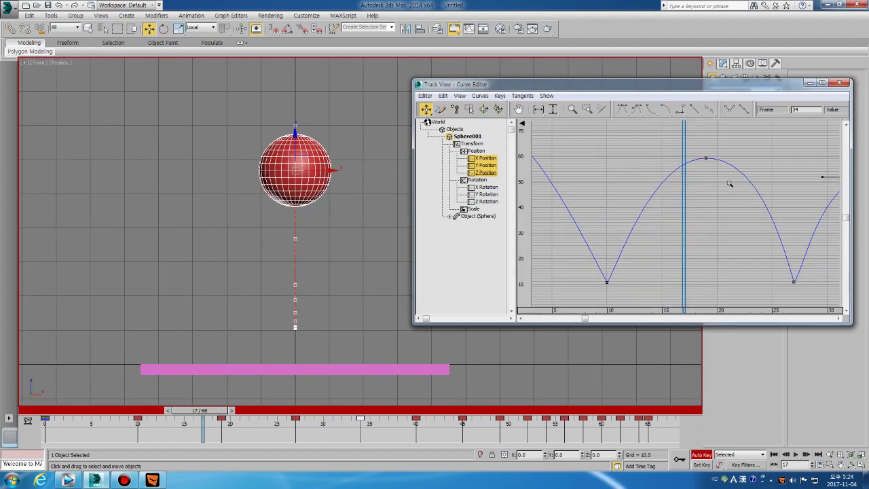
middle_click_drag(733, 169, 687, 170)
left_click_drag(640, 211, 646, 241)
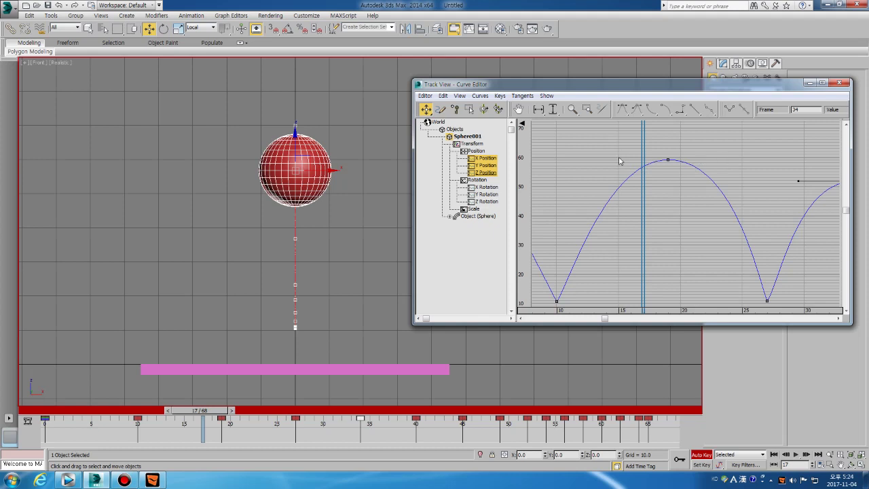
Step: Try shortening the frame 19 peak key's tangent handles into a pointed peak, and undo the change
left_click(668, 160)
left_click_drag(734, 158, 662, 161)
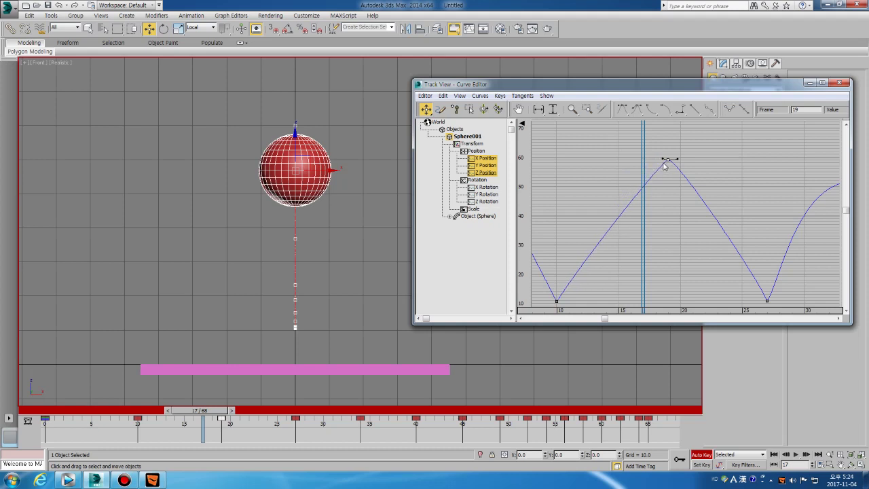
left_click(648, 194)
left_click_drag(643, 196, 667, 196)
key("ctrl+z")
key("ctrl+z")
key("ctrl+z")
left_click_drag(667, 175, 650, 202)
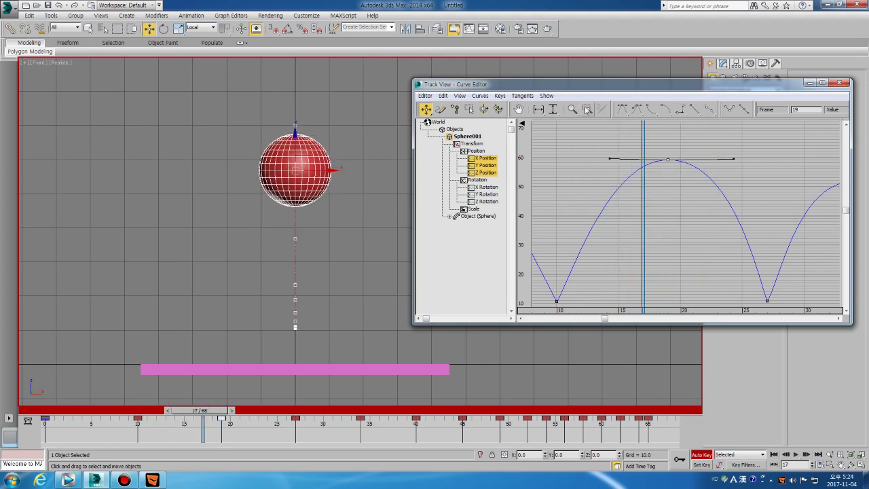
Step: Move the Curve Editor over the viewport and enlarge its window to show more of the curve
left_click_drag(552, 87, 264, 59)
left_click_drag(562, 295, 731, 351)
scroll(490, 202, "down", 5)
Step: Break the frame 40 contact key's tangents into a sharp V
left_click(573, 261)
middle_click_drag(561, 246, 487, 251)
left_click_drag(482, 264, 507, 247)
middle_click_drag(365, 232, 418, 230)
Step: Try flattening the outgoing tangent of the frame 27 contact key and scrub to frame 28 to check the rebound
left_click_drag(349, 243, 458, 279)
scroll(437, 262, "up", 8)
left_click_drag(463, 192, 492, 266)
left_click(430, 288)
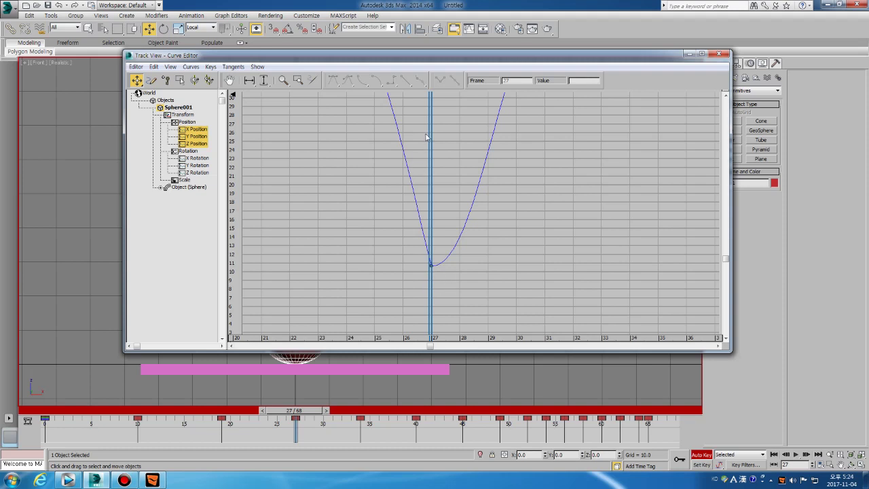
scroll(438, 137, "down", 3)
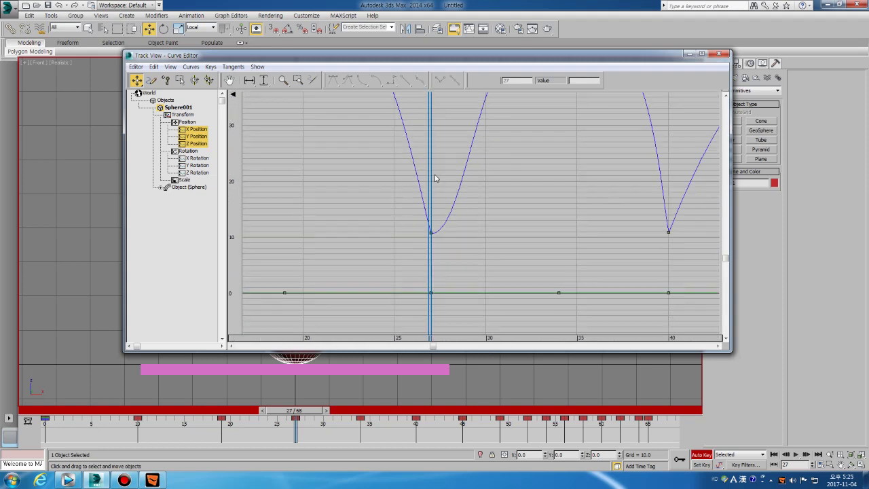
left_click_drag(435, 177, 445, 175)
mouse_move(313, 409)
left_mouse_down()
mouse_move(304, 408)
mouse_move(313, 408)
left_mouse_up()
Step: Steepen the outgoing tangent of the frame 27 contact key to form a sharp V again
left_click_drag(429, 212, 408, 238)
left_click_drag(468, 233, 444, 184)
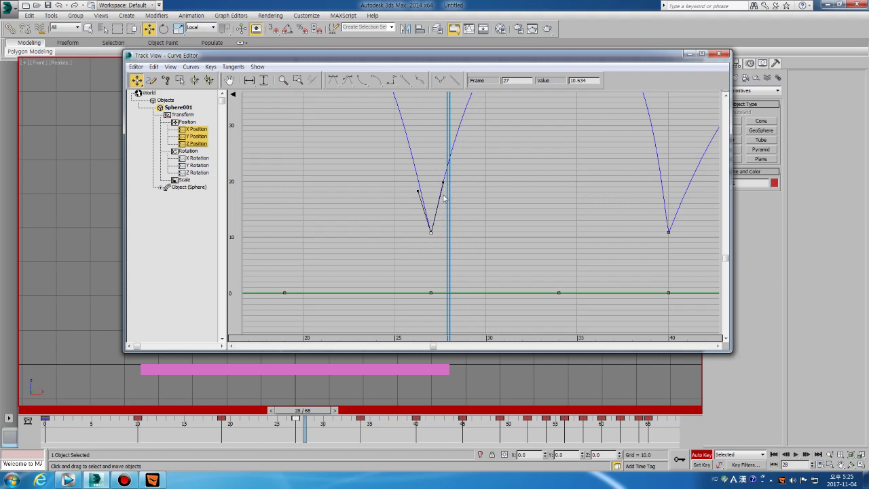
middle_click_drag(447, 173, 436, 245)
scroll(436, 245, "down", 1)
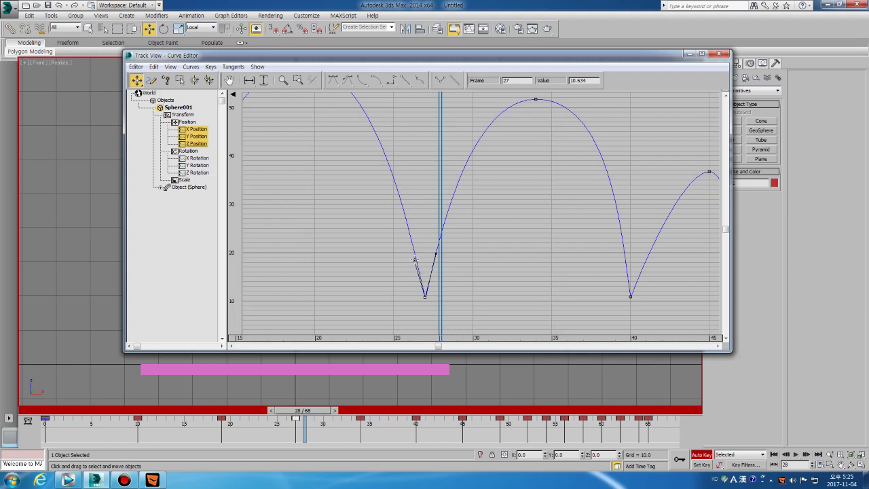
Step: Round the frame 45 peak by lengthening its horizontal tangents on both sides
middle_click_drag(595, 267, 469, 258)
left_click_drag(469, 257, 552, 303)
middle_click_drag(532, 246, 481, 255)
middle_click_drag(510, 199, 446, 204)
left_click(465, 184)
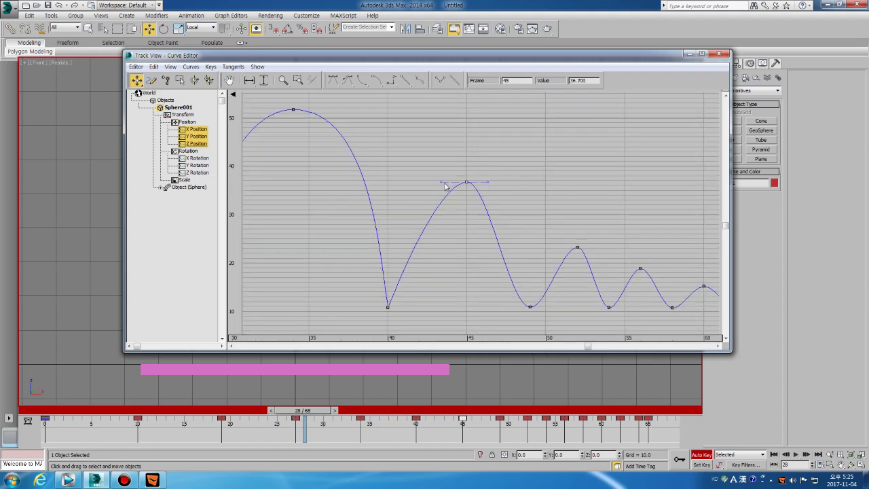
left_click_drag(441, 185, 420, 183)
left_click_drag(487, 182, 521, 185)
Step: Break the frame 49 contact key's tangents into a sharp V
left_click_drag(510, 294, 565, 334)
left_click_drag(515, 307, 538, 292)
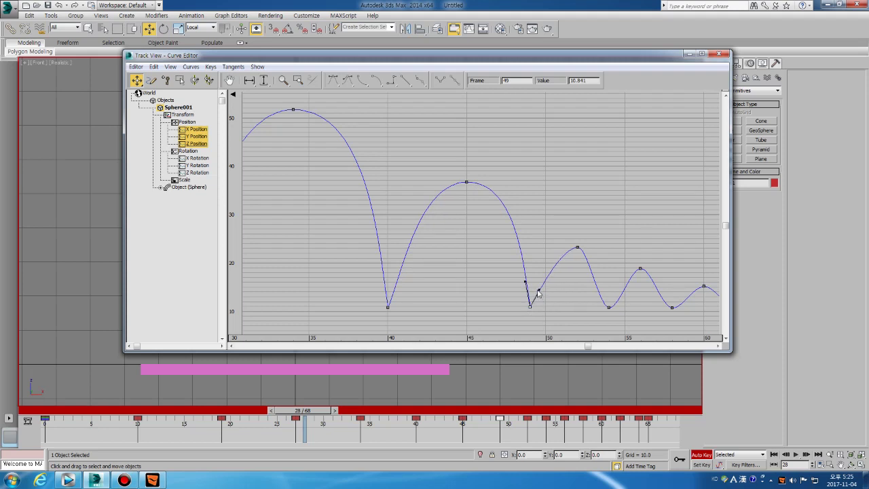
Step: Examine how the bounce heights and contact spacing decrease along the whole Z Position curve
scroll(423, 219, "down", 6)
middle_click_drag(436, 209, 503, 215)
scroll(525, 202, "down", 4)
middle_click_drag(530, 250, 493, 245)
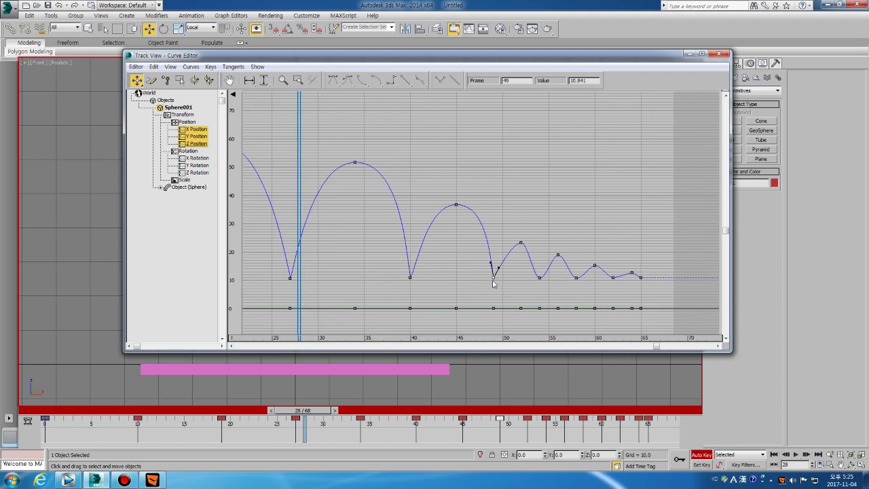
middle_click_drag(413, 259, 546, 247)
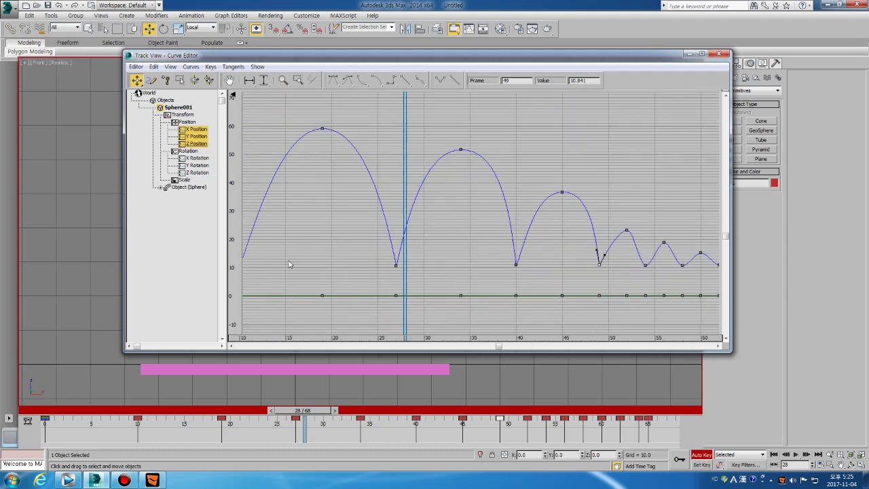
middle_click_drag(289, 264, 360, 263)
middle_click_drag(567, 249, 543, 249)
middle_click_drag(461, 252, 373, 260)
middle_click_drag(290, 263, 432, 250)
middle_click_drag(551, 255, 465, 268)
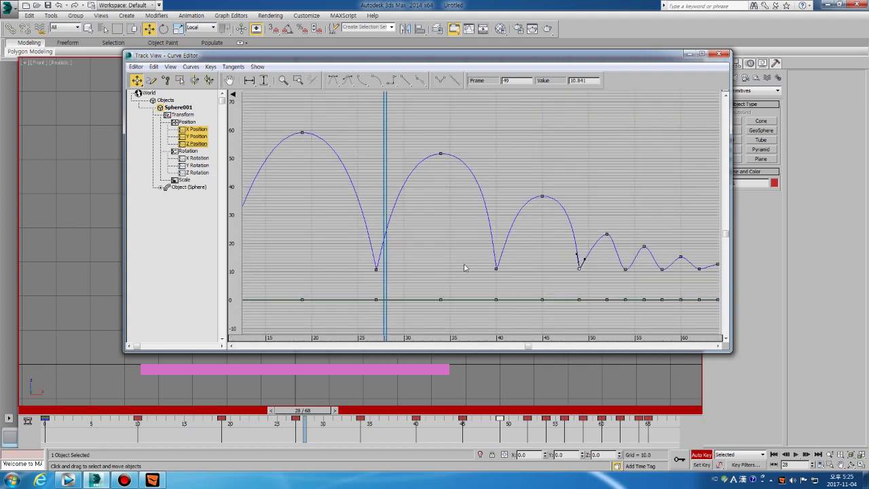
middle_click_drag(545, 241, 522, 251)
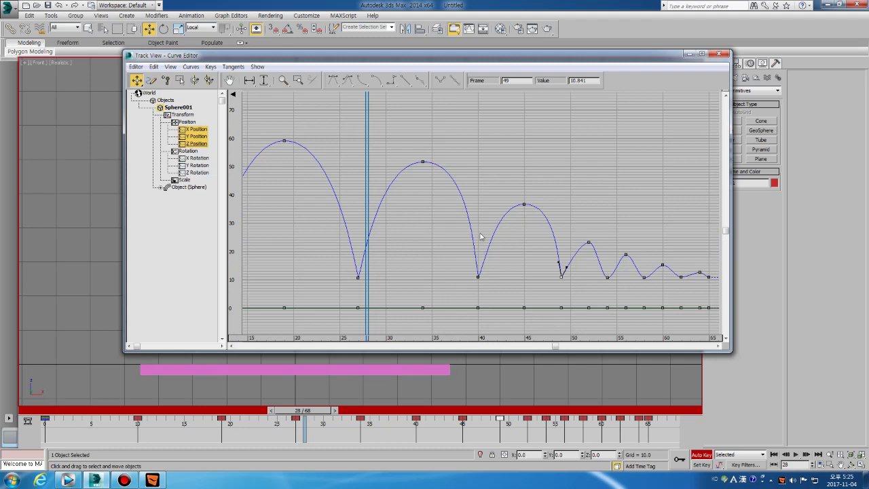
middle_click_drag(477, 231, 428, 224)
middle_click_drag(327, 255, 499, 243)
middle_click_drag(585, 239, 430, 265)
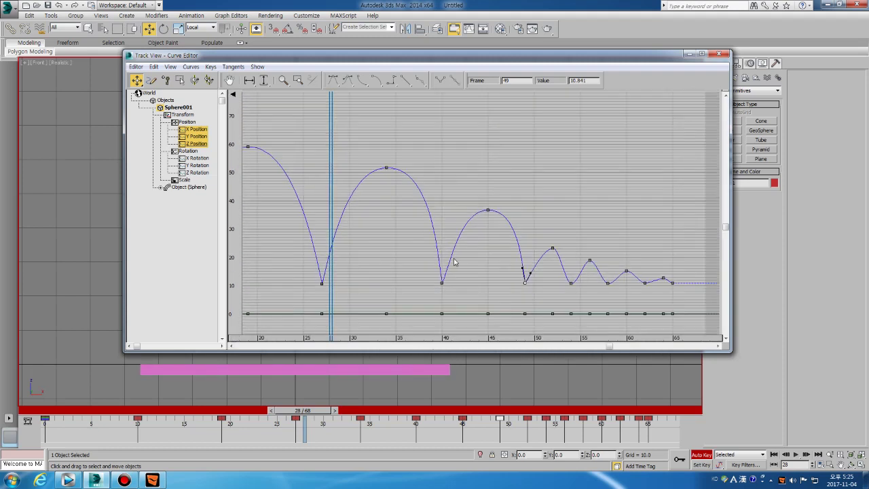
middle_click_drag(481, 258, 444, 259)
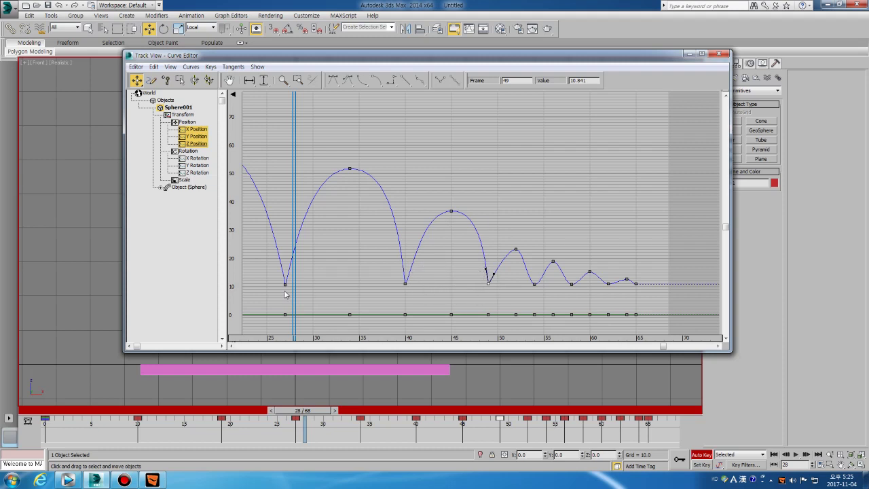
middle_click_drag(448, 288, 419, 291)
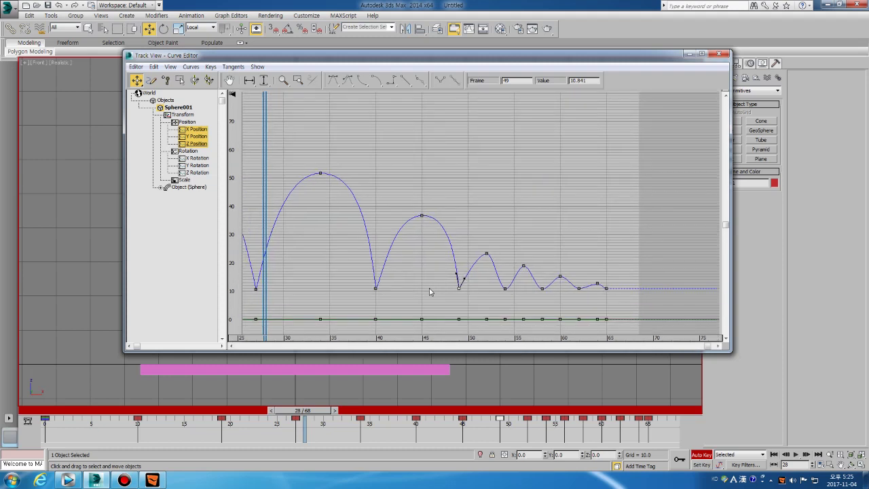
Step: Try moving the frame 49 contact key and the frame 45 peak key one frame later, and undo both moves
left_click(421, 216)
left_click_drag(459, 289, 468, 289, "ctrl")
left_click(431, 224)
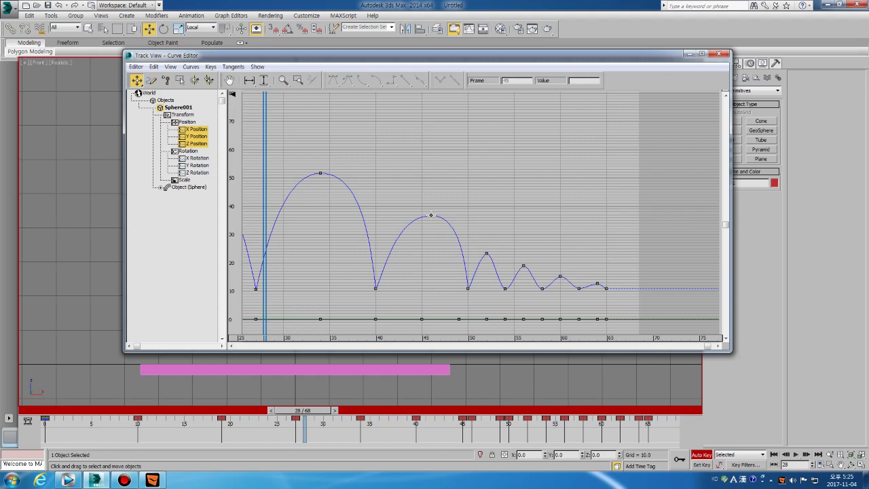
key("ctrl+z")
key("ctrl+z")
Step: Nudge the frame 45 peak key slightly lower while keeping it on its frame
left_click(438, 264)
left_click_drag(459, 289, 460, 292)
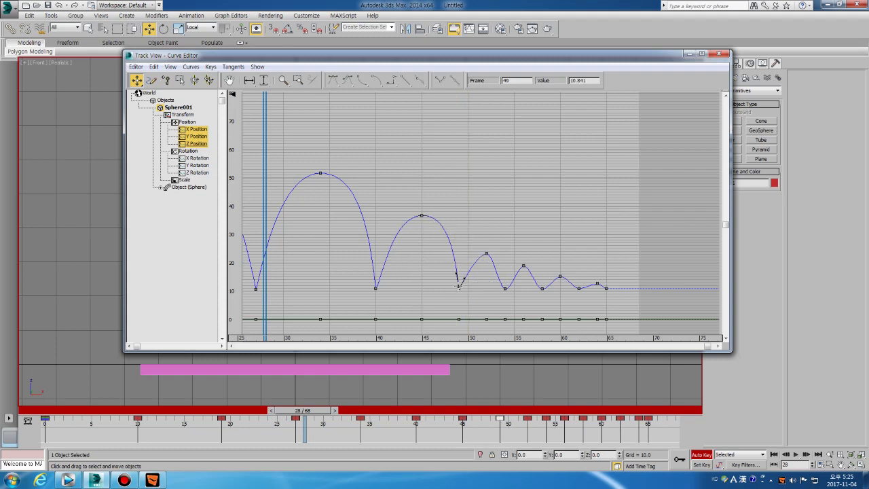
left_click(421, 215)
left_click_drag(420, 215, 421, 217)
Step: Round the frame 52 peak and shape the frame 54 contact key into a sharp V
middle_click_drag(458, 257, 468, 240)
left_click_drag(468, 220, 492, 230)
left_click(487, 264)
mouse_move(487, 265)
left_mouse_down()
mouse_move(485, 239)
mouse_move(496, 257)
left_mouse_up()
mouse_move(460, 216)
left_mouse_down()
mouse_move(492, 236)
mouse_move(459, 230)
left_mouse_up()
Step: Widen the frame 56 peak's horizontal tangents and reselect the frame 54 contact key to check its V
left_click(509, 242)
left_click(503, 242)
left_click_drag(516, 244, 520, 244)
left_click(491, 264)
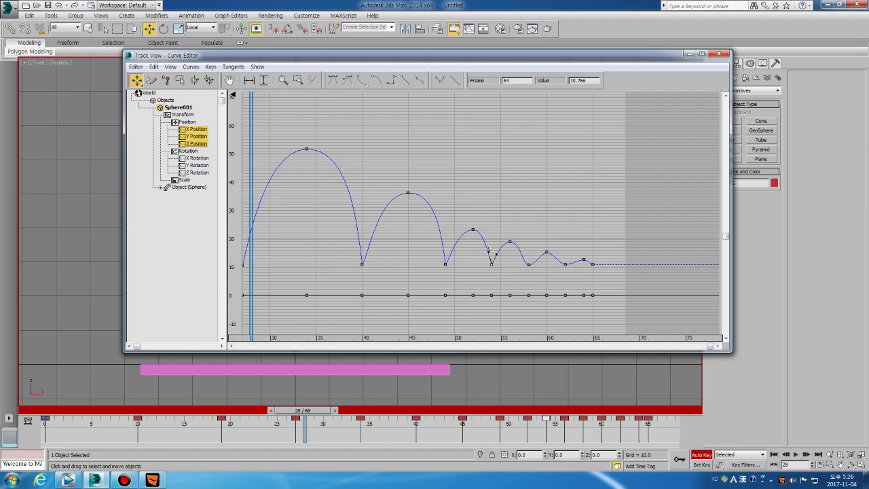
Step: Break the frame 58 and 62 contact keys into sharp Vs and round the frame 60 peak between them
left_click(526, 265)
left_click_drag(523, 266, 536, 260)
left_click(546, 252)
left_click(569, 263)
left_click_drag(572, 265, 571, 262)
Step: Adjust the frame 62 contact key's outgoing tangent and move the last small peak and contact keys to frames 63 and 64
middle_click_drag(599, 265, 541, 269)
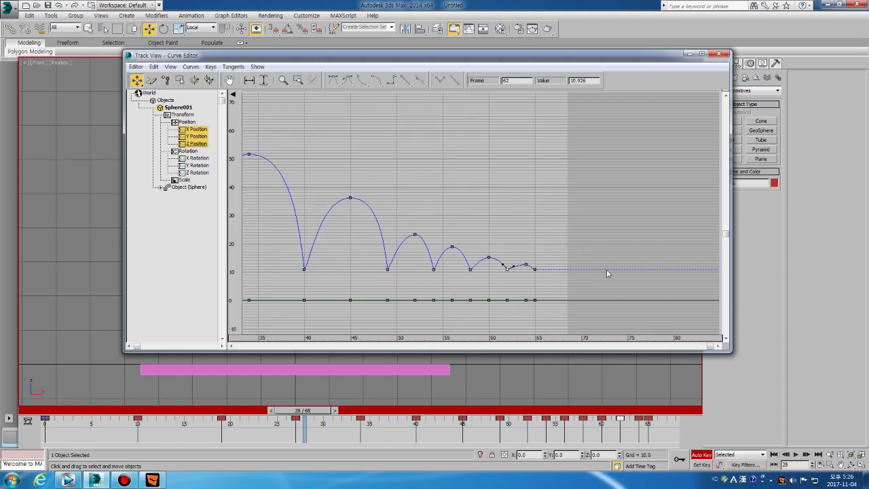
mouse_move(517, 260)
left_mouse_down()
mouse_move(538, 272)
mouse_move(517, 264)
left_mouse_up()
scroll(507, 270, "up", 1)
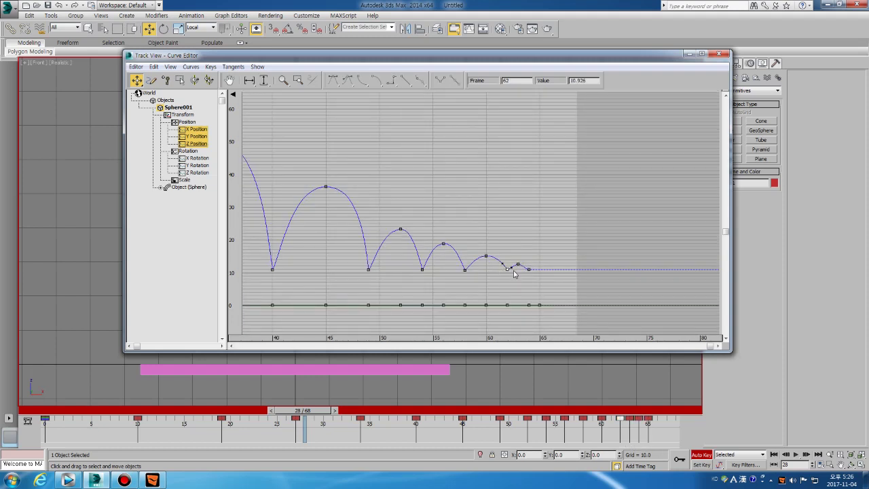
left_click(528, 270)
left_click(601, 192)
scroll(558, 189, "down", 1)
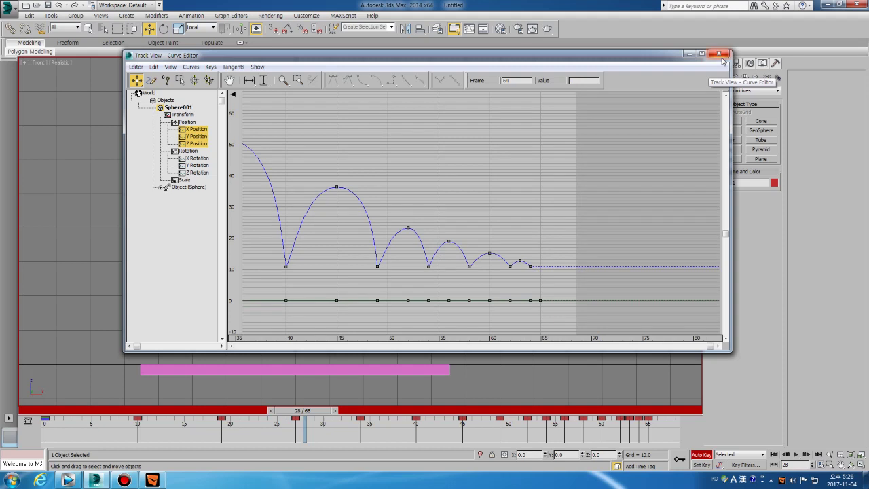
Step: Close the Curve Editor and deselect the ball in the front view
left_click(719, 54)
left_click(370, 205)
middle_click_drag(355, 203, 423, 212)
scroll(481, 170, "down", 2)
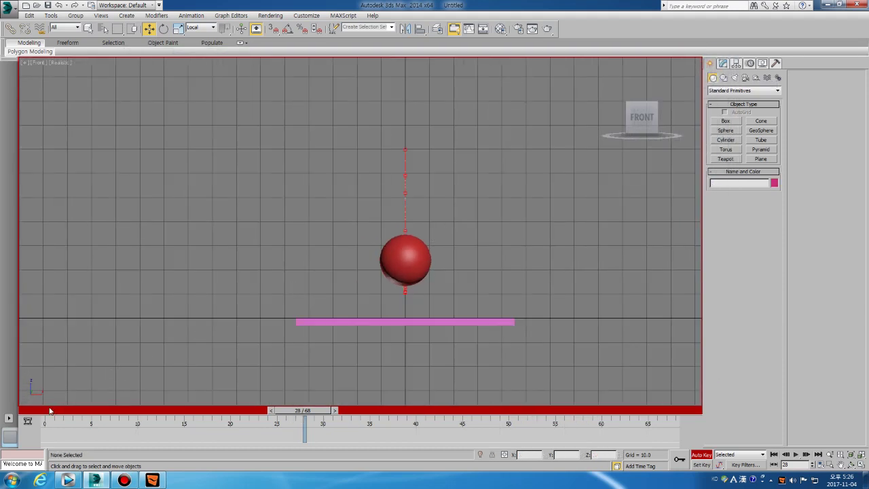
Step: Play the bounce animation repeatedly and scrub around frame 36 to judge the ball's timing
key("/")
scroll(299, 242, "down", 2)
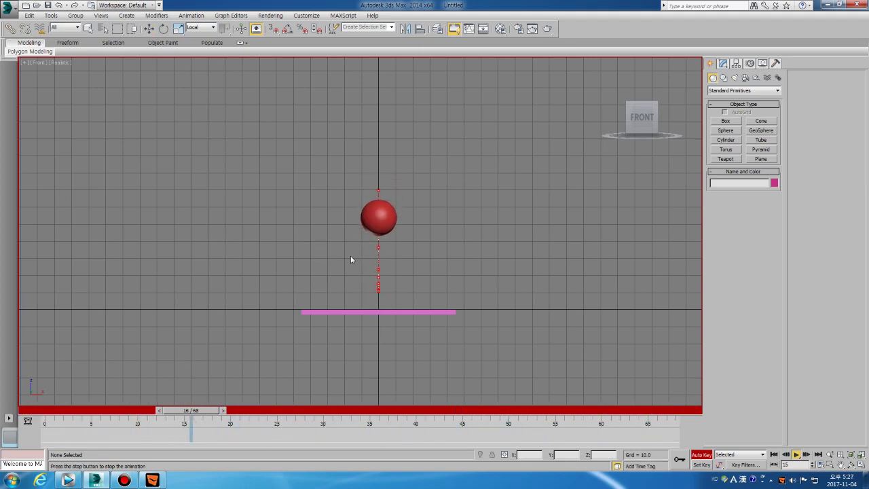
key("w")
key("/")
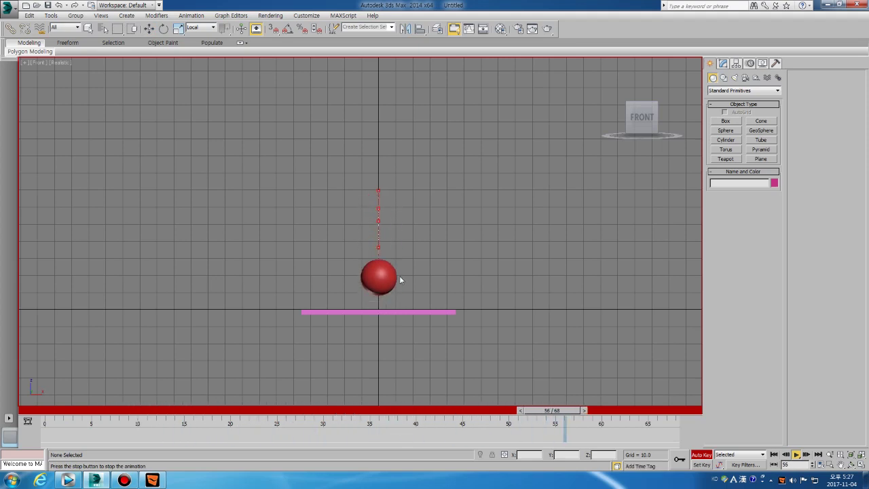
left_click_drag(412, 410, 393, 411)
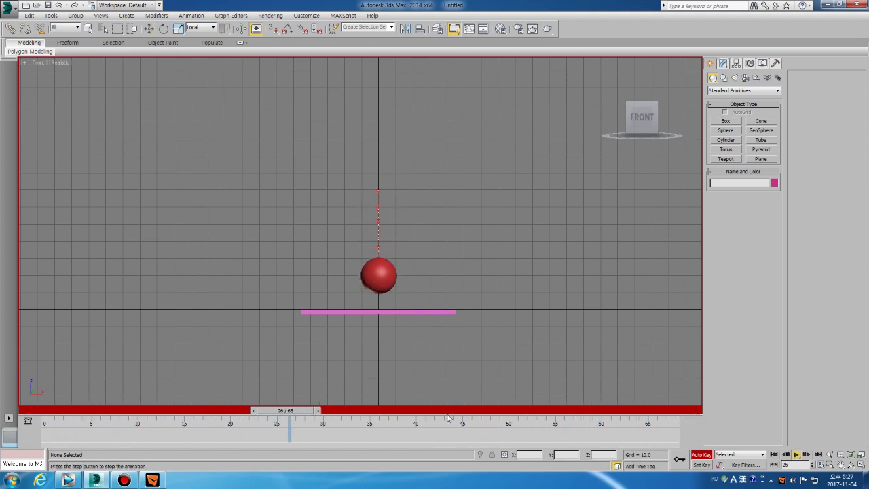
key("/")
left_click(387, 411)
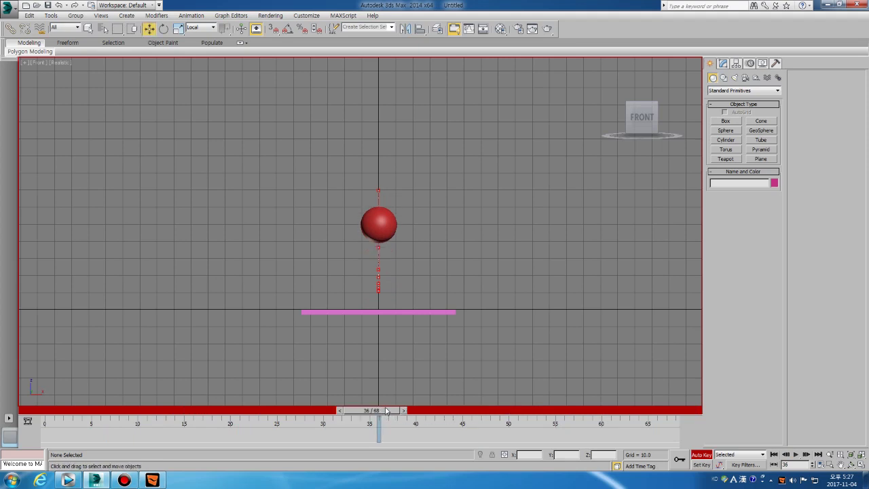
key("/")
key("/")
left_click(387, 410)
key("/")
left_click(414, 410)
key("/")
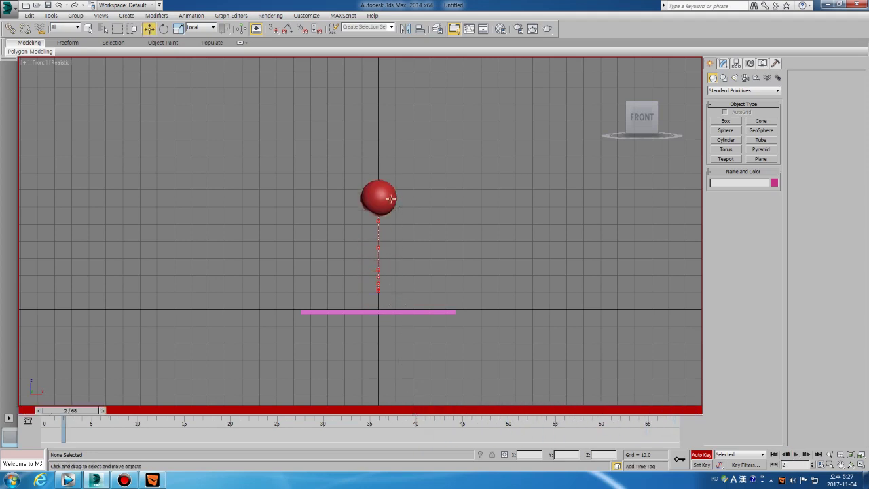
Step: Select the ball and extend the timeline's end to frame 78
left_click(391, 198)
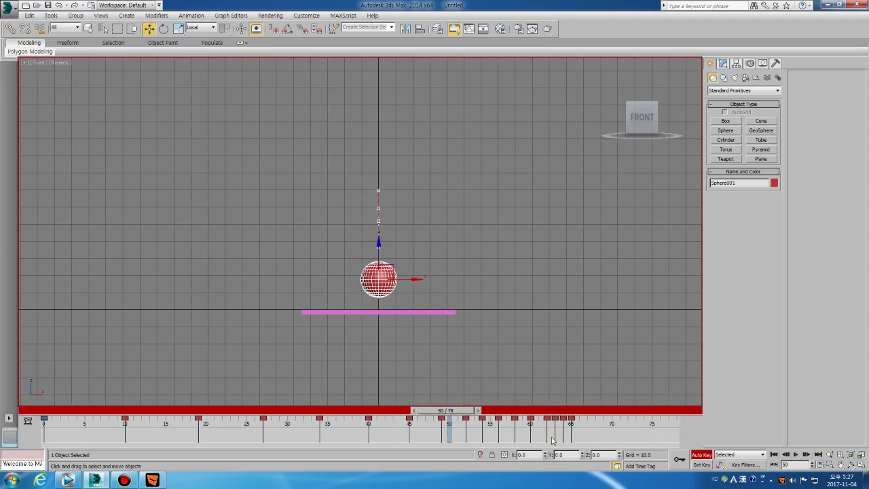
Step: Try spreading the ball's keys after frame 52 out to frame 71 and play back the slower bounces
left_click_drag(609, 435, 448, 435)
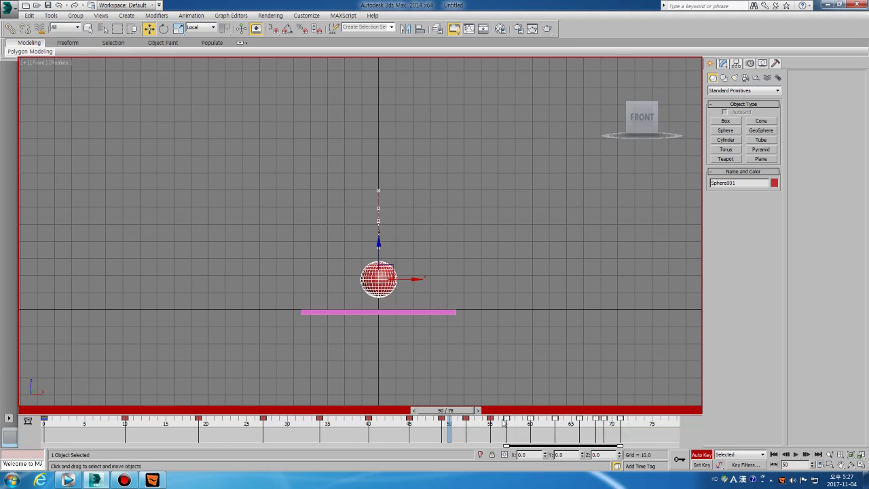
key("/")
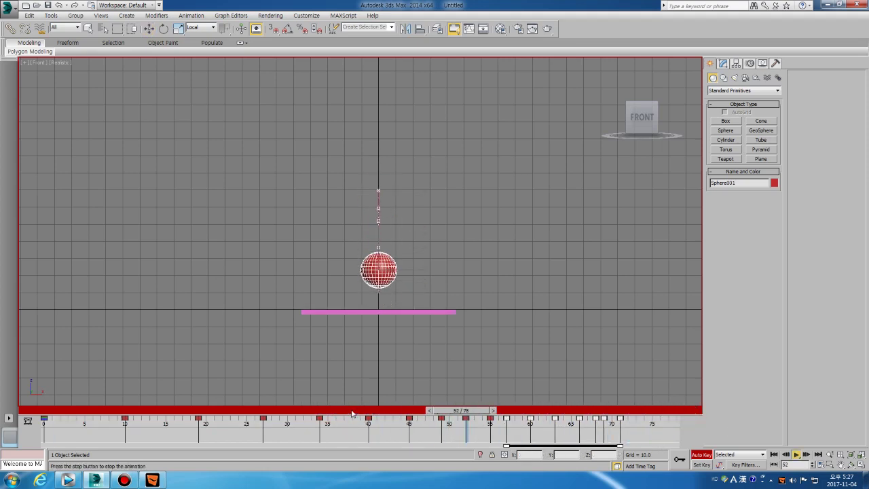
left_click_drag(321, 416, 478, 425)
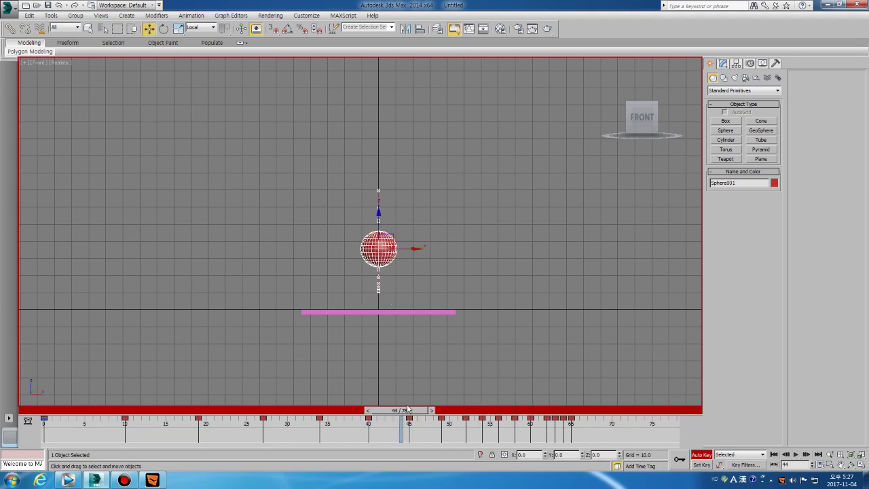
Step: Play and scrub the animation around frames 44 to 54 to check the timing of the smaller bounces
left_click_drag(420, 411, 444, 417)
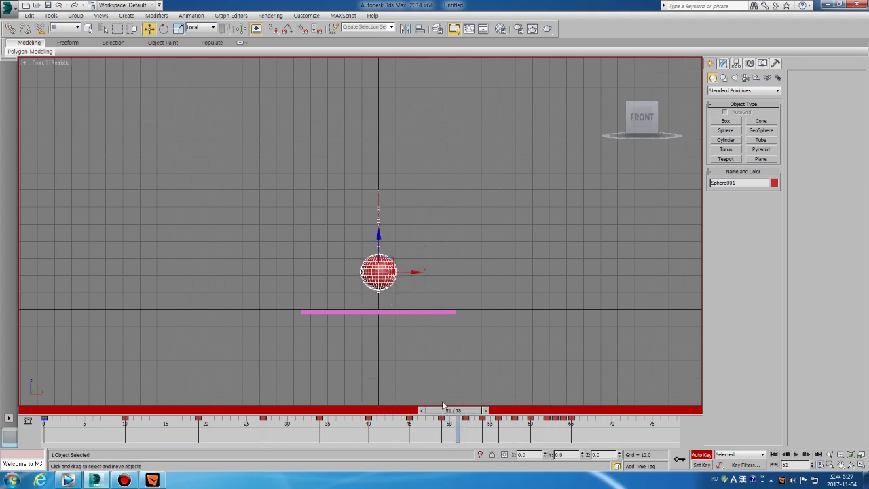
left_click_drag(472, 411, 428, 411)
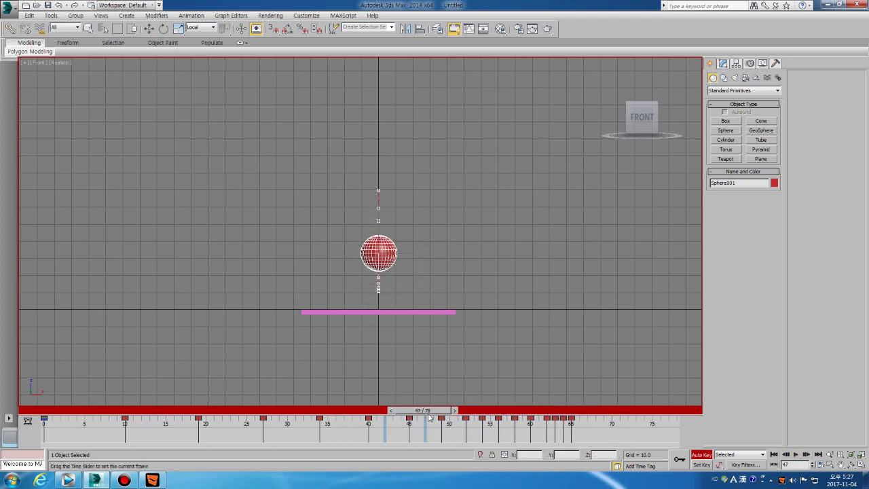
key("/")
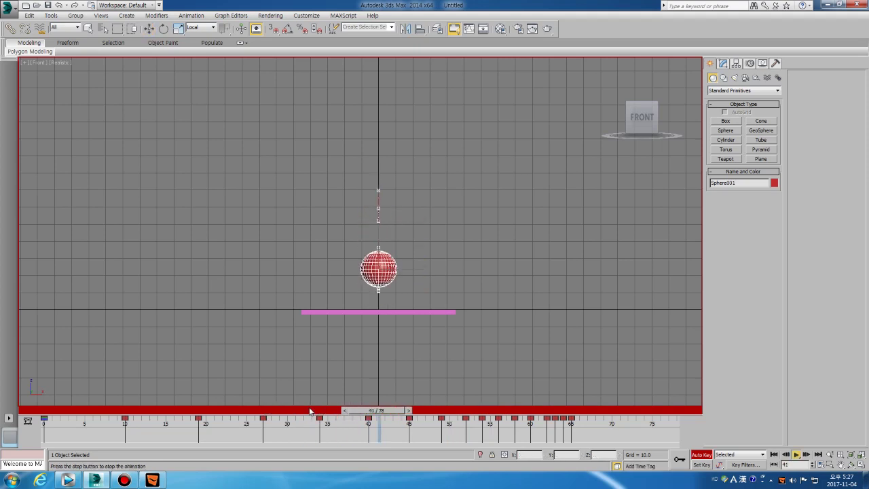
left_click_drag(310, 411, 375, 415)
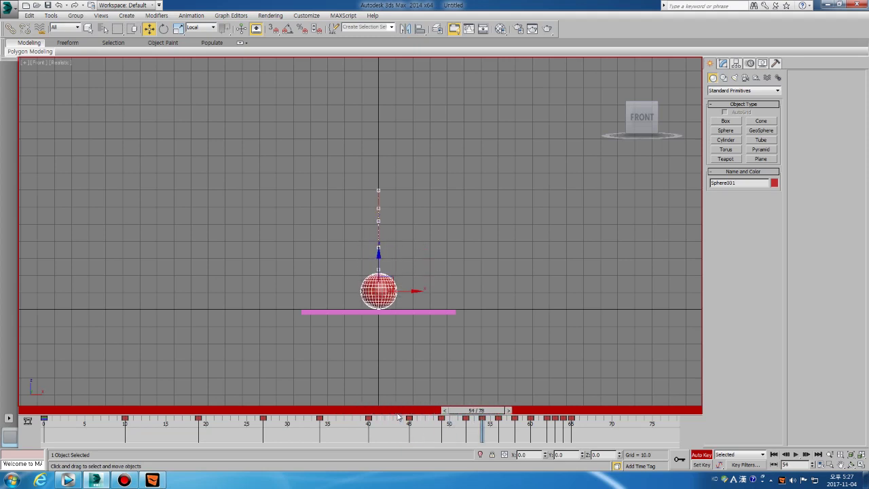
left_click(366, 415)
left_click_drag(365, 415, 346, 412)
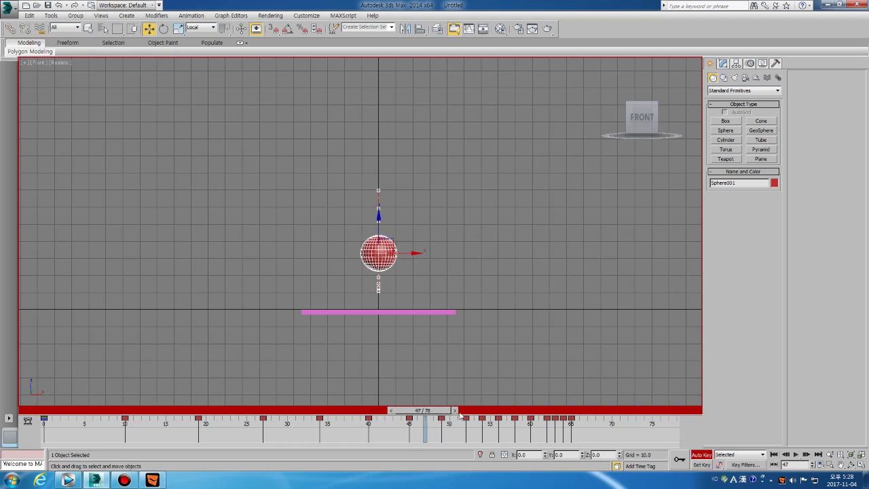
Step: Shift the keys from frame 49 onward one frame later, and the keys after the frame 50 contact one more frame, ending at frame 67
left_click_drag(428, 428, 577, 428)
mouse_move(389, 413)
left_mouse_down()
mouse_move(416, 412)
mouse_move(384, 415)
left_mouse_up()
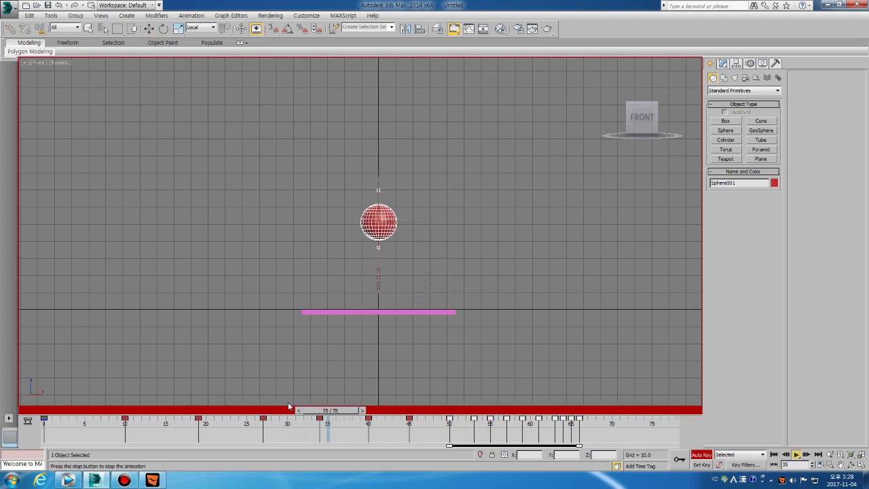
left_click(396, 413)
left_click_drag(396, 413, 668, 432)
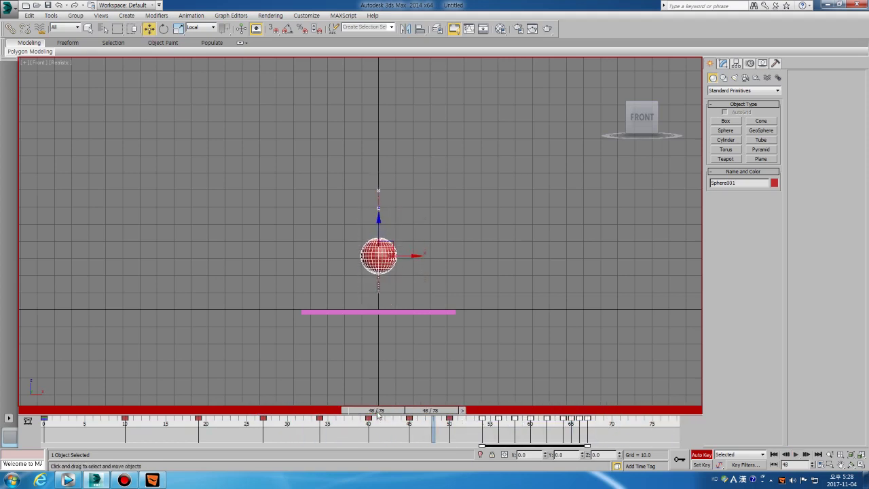
Step: Play the retimed animation and step through the small bounces to frame 58
key("/")
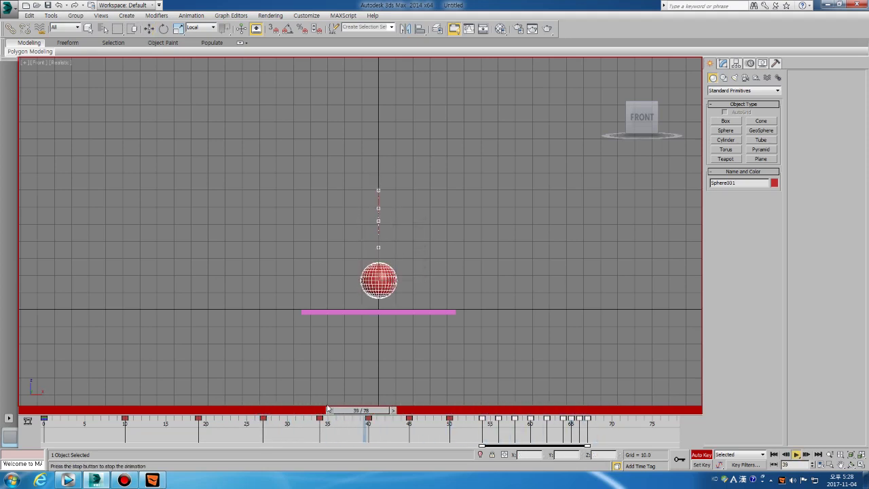
left_click_drag(343, 414, 482, 415)
left_click(509, 411)
left_click(517, 411)
left_click(525, 410)
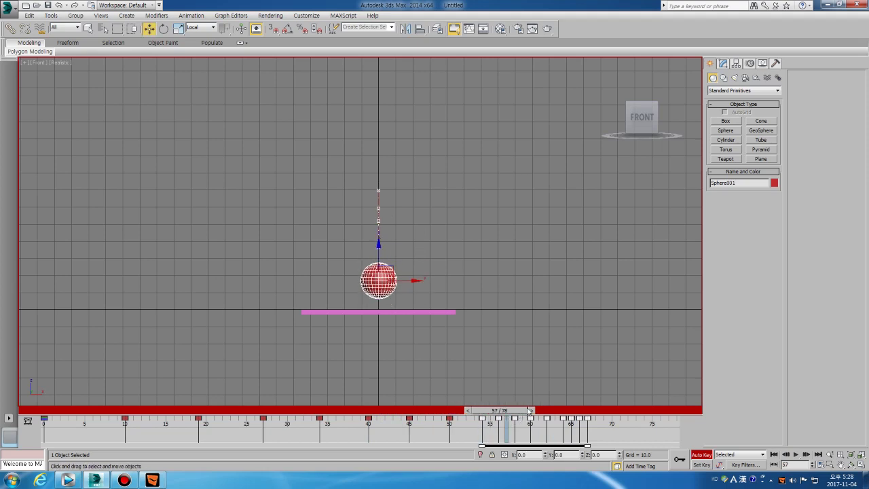
key("period")
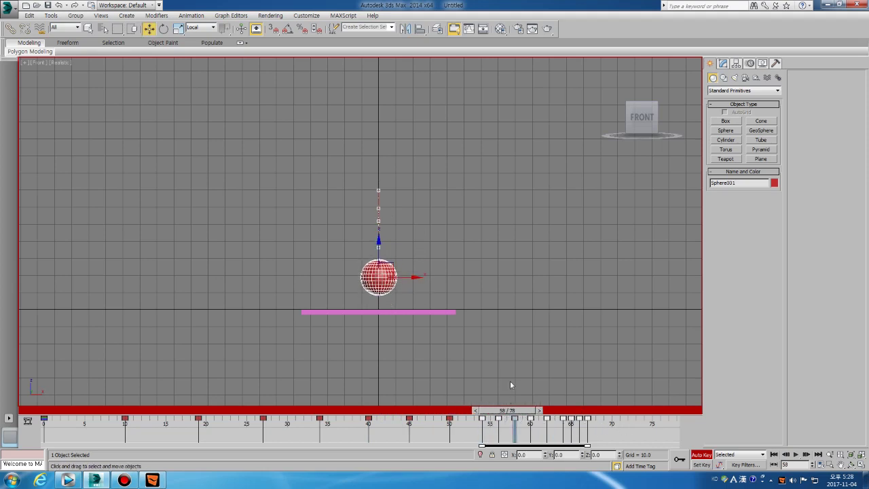
Step: Switch the Front view to wireframe and try raising the ball slightly at frame 58
scroll(439, 321, "up", 3)
middle_click_drag(316, 245, 424, 285)
scroll(414, 272, "up", 2)
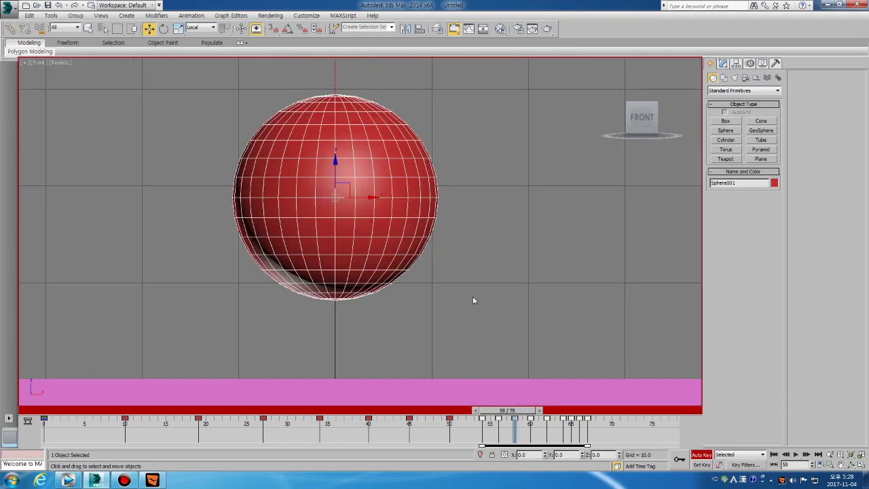
key("F3")
middle_click_drag(430, 330, 476, 308)
mouse_move(380, 154)
left_mouse_down()
mouse_move(380, 175)
mouse_move(380, 147)
left_mouse_up()
key("ctrl+z")
scroll(505, 318, "down", 3)
middle_click_drag(555, 374, 515, 340)
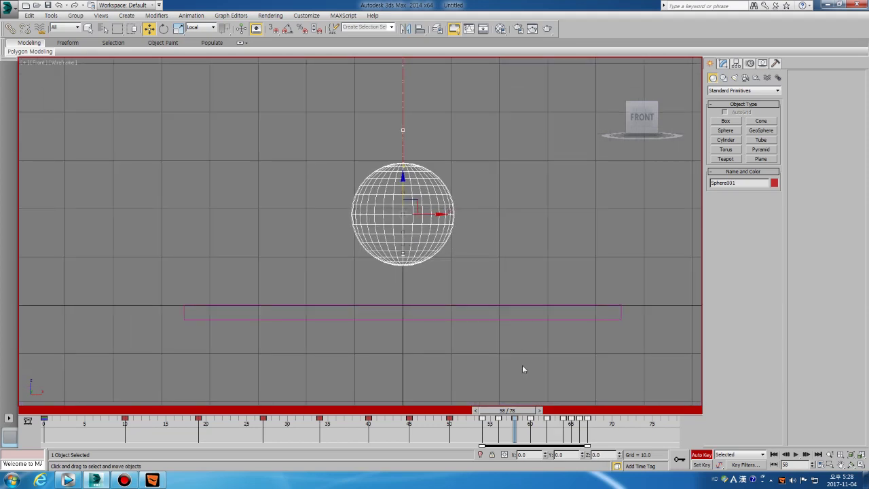
Step: Play the animation and step through the later bounces to the contact at frame 56
left_click_drag(508, 439, 646, 438)
key("/")
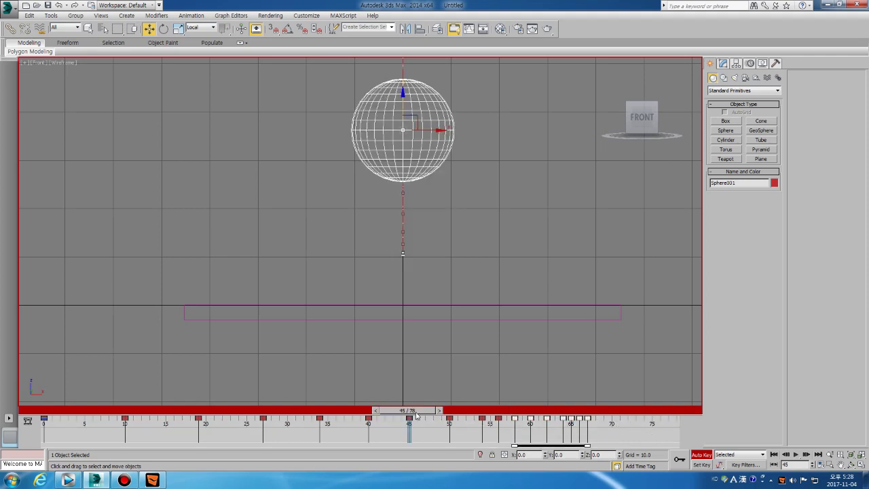
key("/")
scroll(411, 236, "up", 3)
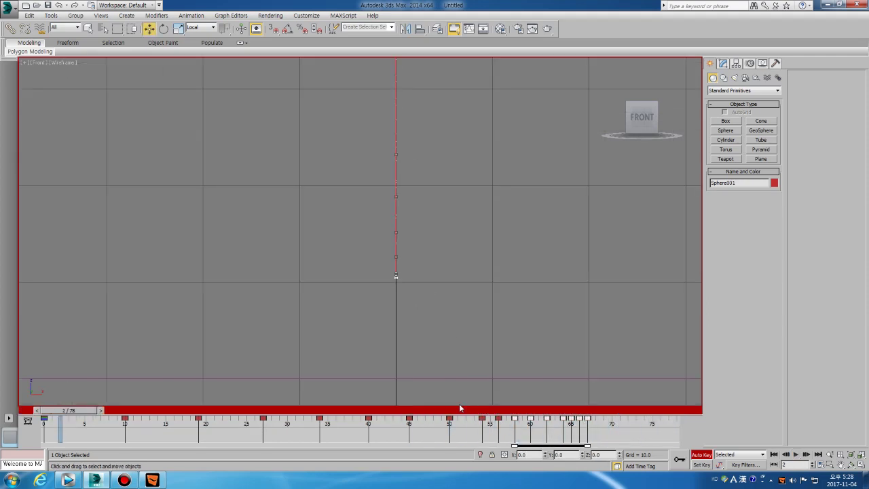
left_click(455, 410)
middle_click_drag(415, 356, 465, 340)
key(".")
key(".")
key(".")
scroll(492, 289, "down", 3)
key(".")
key(".")
key(".")
key(".")
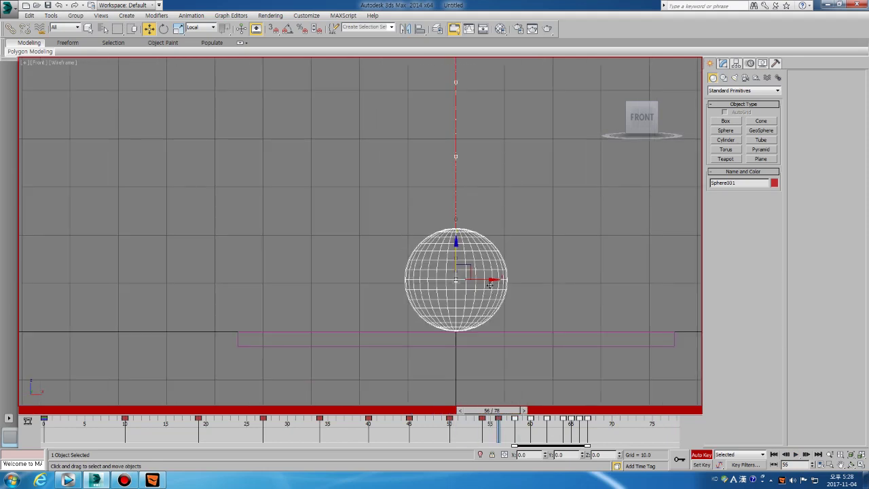
Step: Shift the ball's keys from frame 56 onward one frame later and step through the retimed bounces
left_click_drag(496, 434, 716, 439)
left_click_drag(498, 418, 429, 409)
key(".")
key(".")
key(".")
key(".")
key(".")
key(".")
key(".")
key(".")
key(".")
key(".")
key(".")
key(".")
key(".")
key(".")
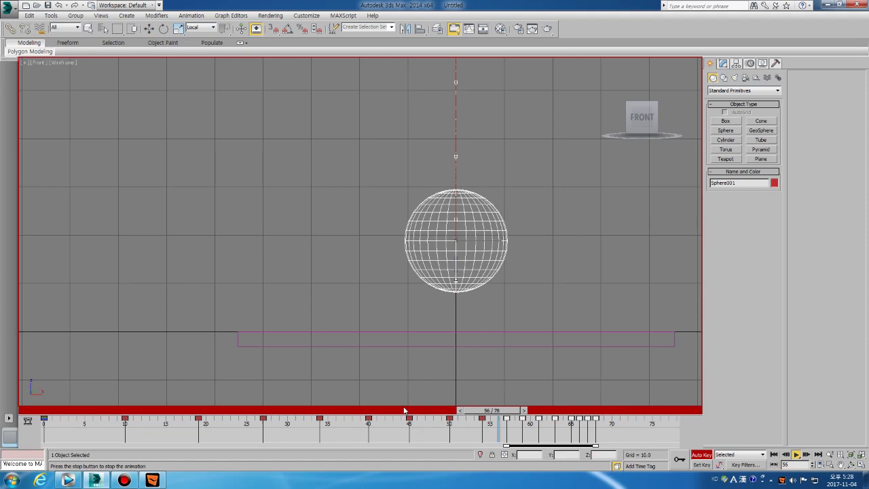
Step: Play the animation again and step through the last small bounces to frame 67
key("/")
key(".")
key(".")
key(".")
key(".")
key(".")
key(".")
key(".")
key(".")
key(".")
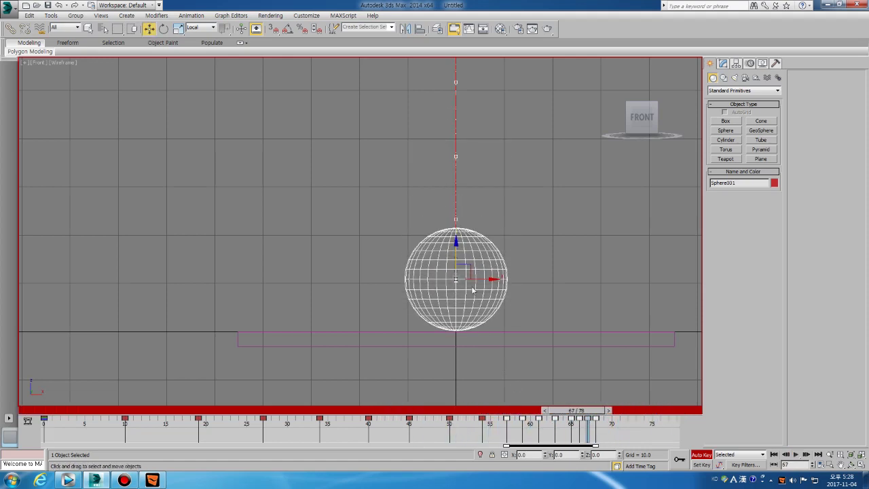
Step: Raise the ball slightly at frame 66 and check how it moves into the next contact frame
scroll(492, 304, "up", 2)
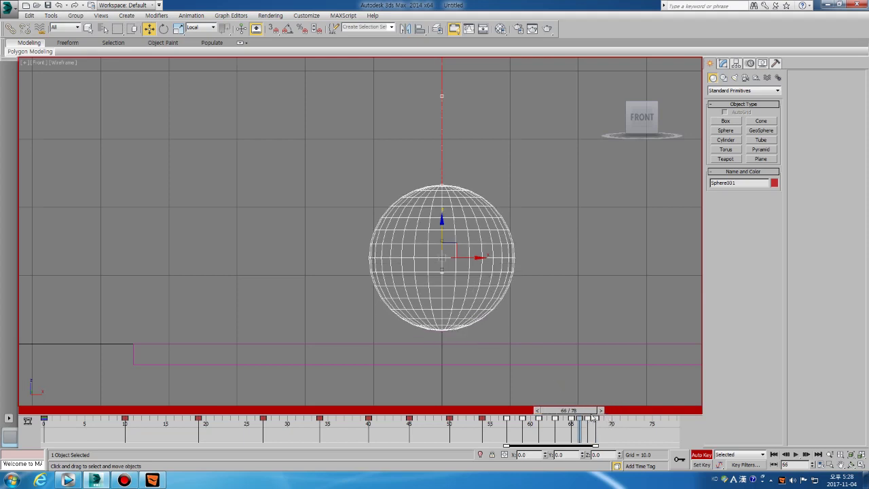
scroll(468, 287, "up", 2)
left_click_drag(415, 161, 415, 147)
key(".")
key(".")
key(".")
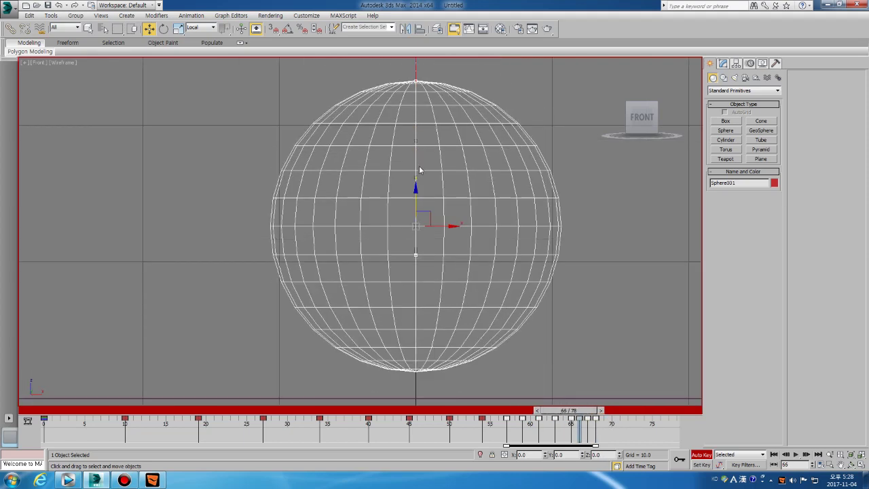
key("period")
key("period")
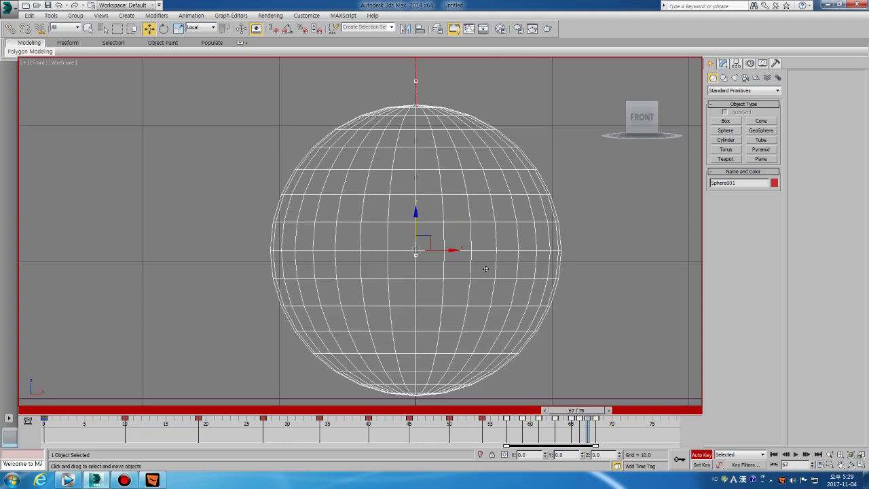
Step: Spread the ball's last three keys to frames 67, 69 and 71 and scrub through the ending
left_click(620, 434)
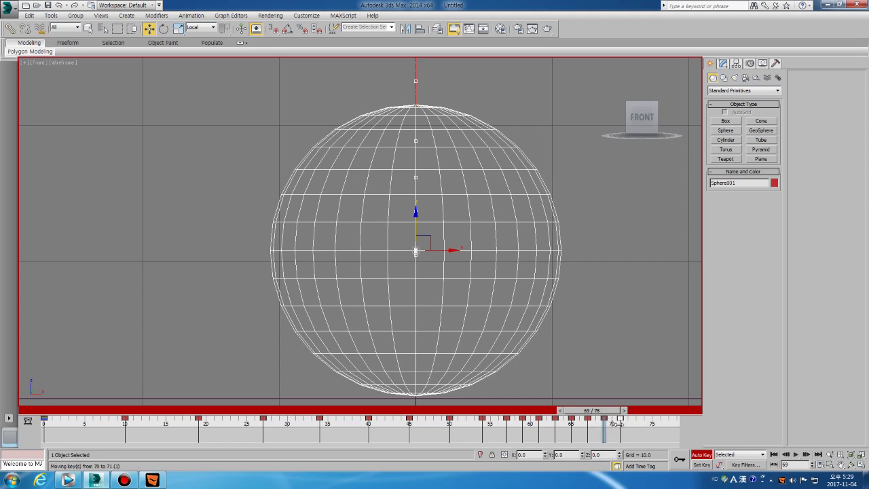
mouse_move(504, 410)
left_mouse_down()
mouse_move(553, 410)
mouse_move(518, 408)
left_mouse_up()
key("period")
key("period")
key("comma")
key("comma")
scroll(515, 290, "down", 4)
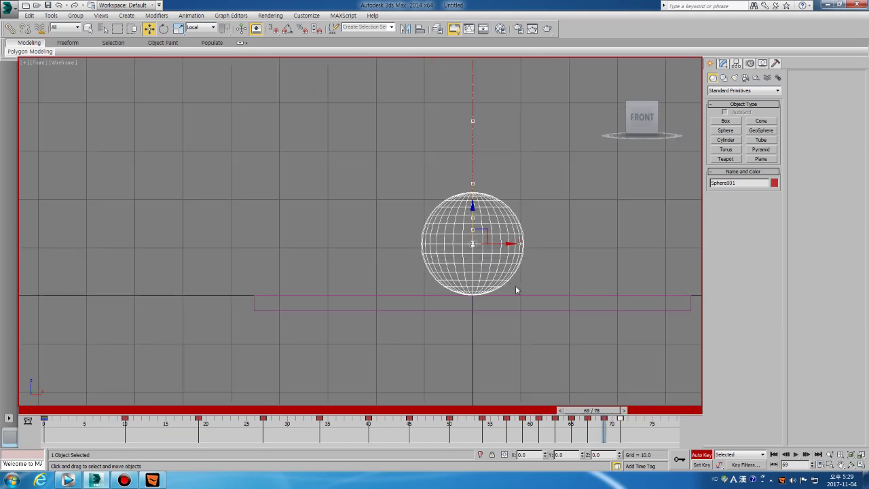
Step: Add a tiny final bounce by raising the ball slightly above the box at frame 70
scroll(515, 290, "up", 4)
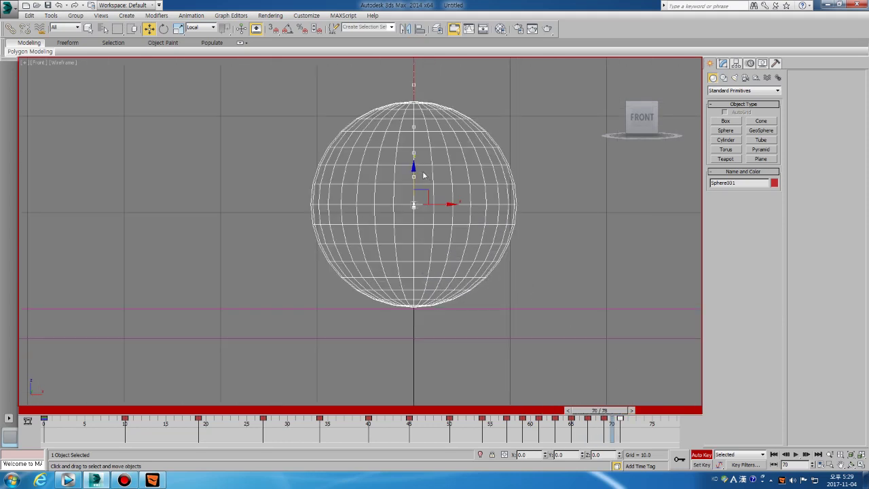
left_click_drag(413, 177, 414, 173)
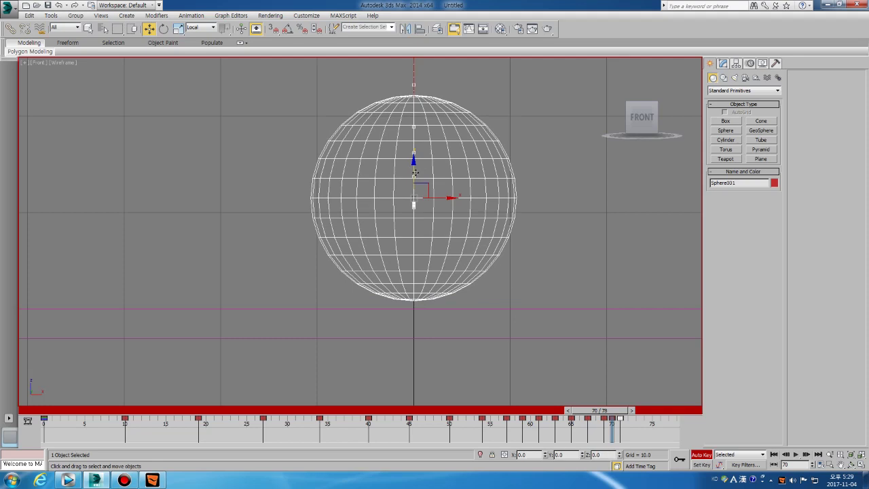
left_click_drag(415, 172, 416, 181)
Step: Return the Front view to shaded display, then play and scrub the whole bounce animation
scroll(498, 225, "down", 8)
key("F3")
left_click(460, 410)
key("slash")
middle_click_drag(518, 303, 492, 310)
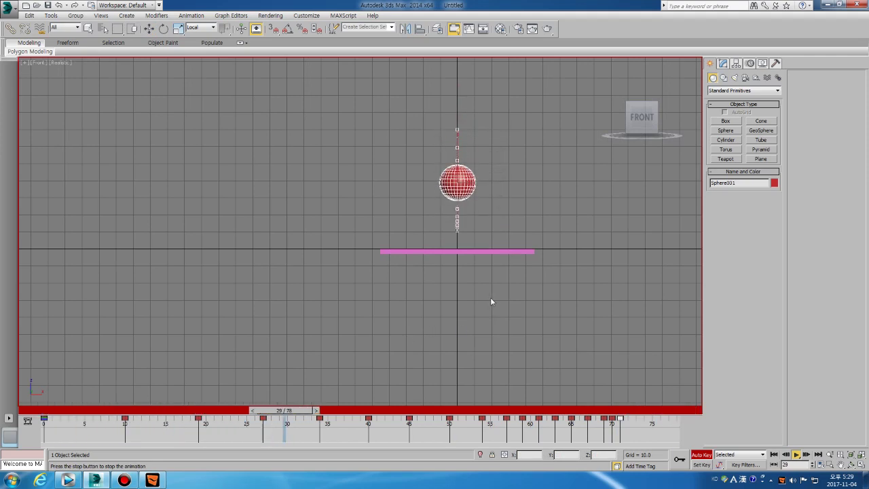
left_click(409, 410)
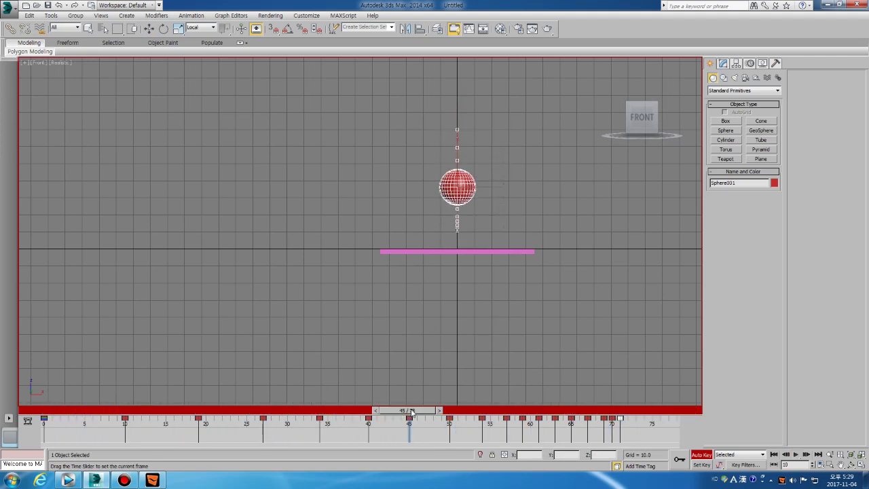
left_click(353, 409)
middle_click_drag(475, 335, 440, 348)
key("F3")
key("F3")
key("w")
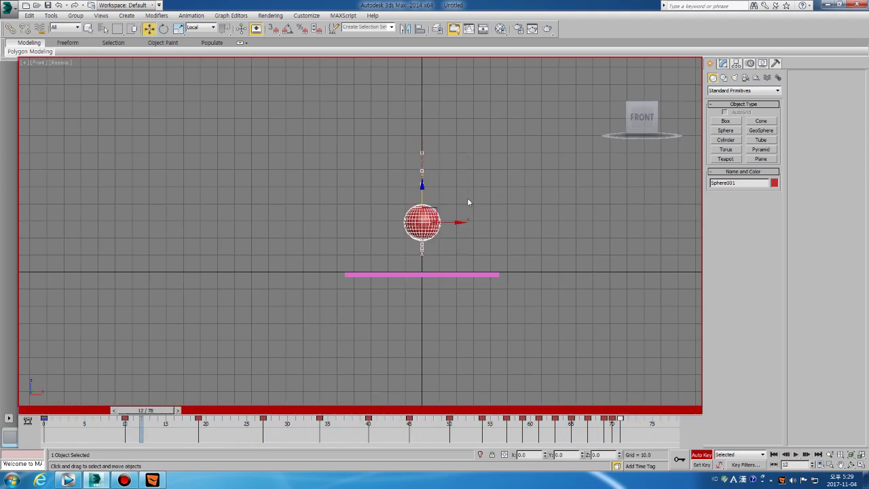
Step: Deselect the ball and play the animation up close to judge the bounce timing
left_click(469, 196)
key("/")
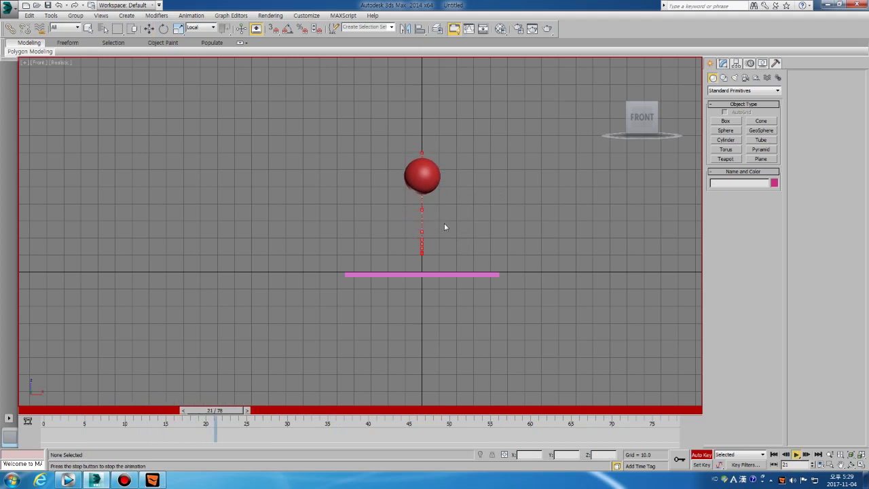
scroll(442, 224, "up", 3)
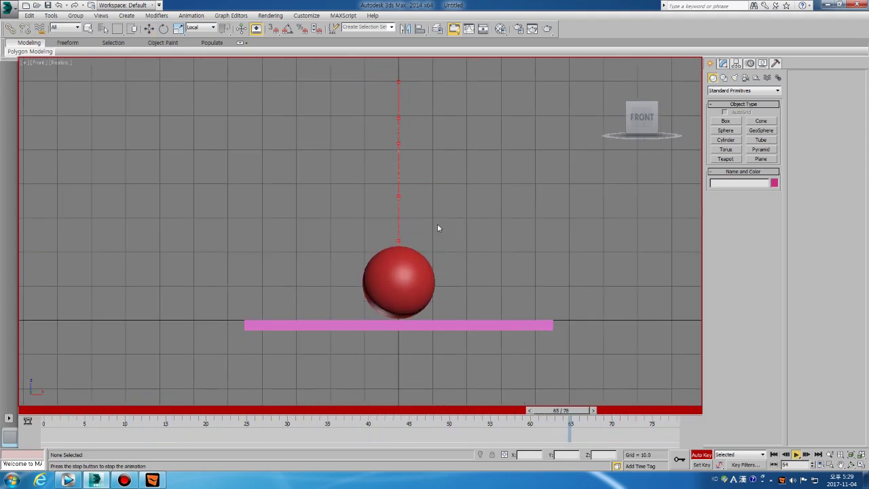
middle_click_drag(435, 231, 426, 250)
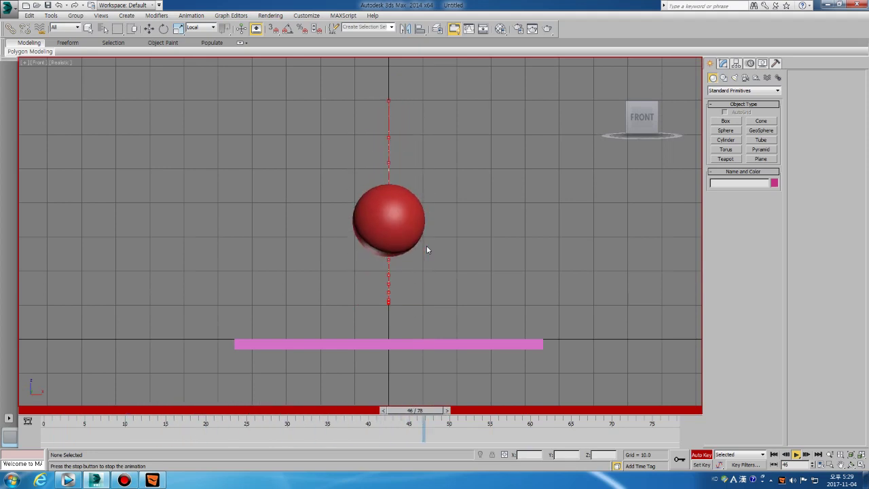
key("/")
Step: Select the ball in wireframe display and lower its peak at frame 59 and the smaller bounce peaks after it
key("w")
left_click_drag(167, 411, 523, 434)
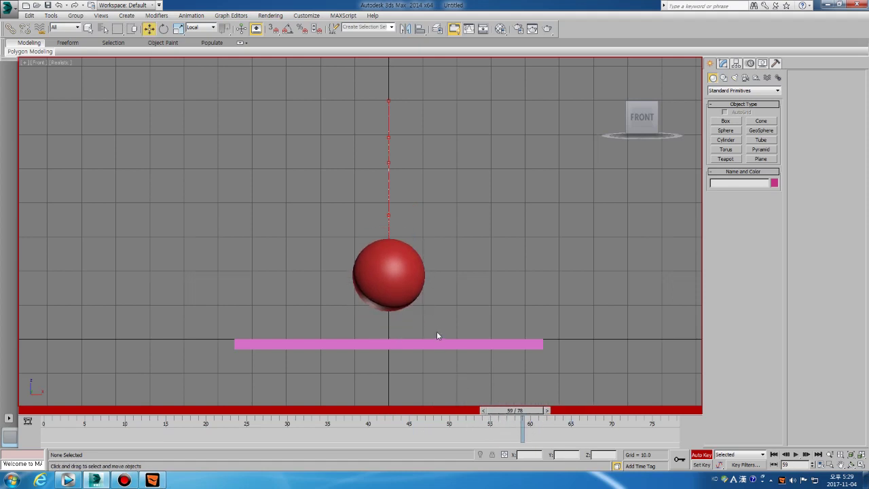
left_click(400, 299)
scroll(406, 304, "up", 3)
key("F3")
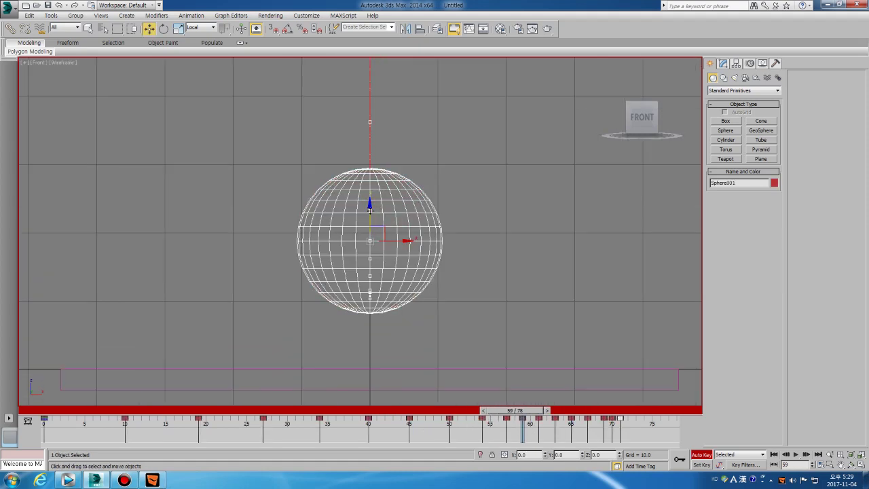
left_click_drag(369, 217, 368, 255)
key("period")
key("period")
key("period")
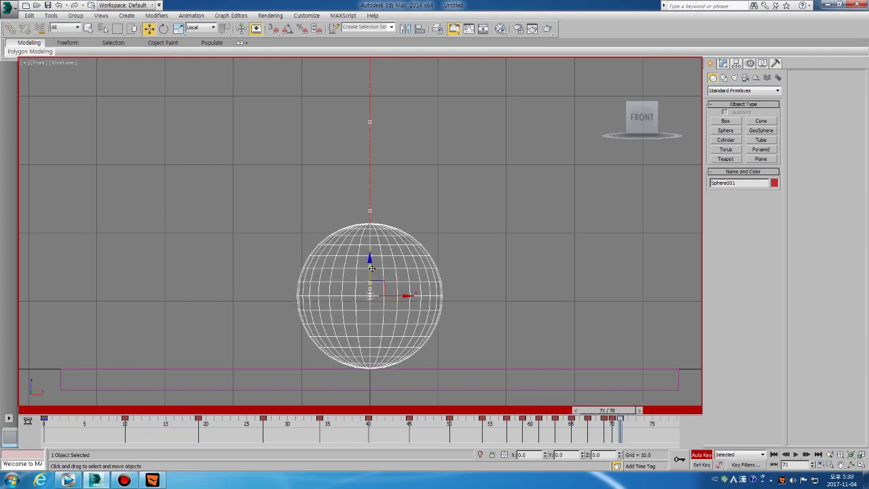
Step: Play the lowered bounces in shaded display and step through the frames around frame 55
left_click(397, 410)
key("slash")
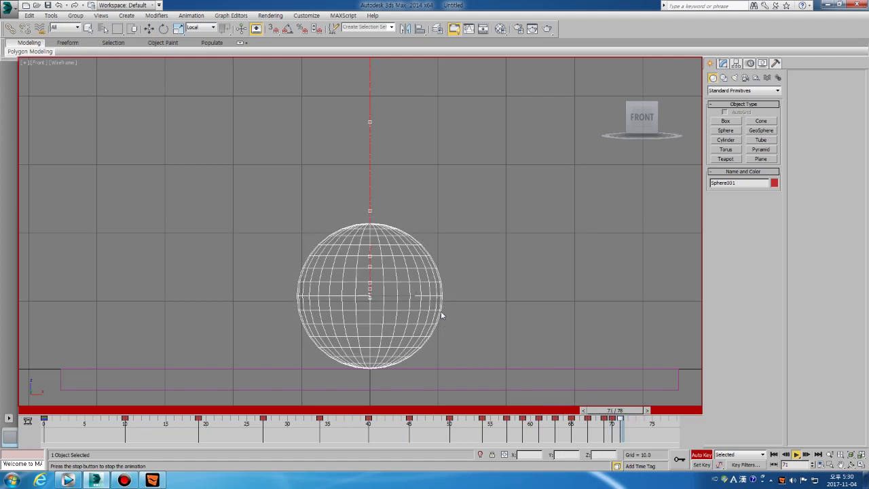
key("F3")
scroll(441, 313, "down", 4)
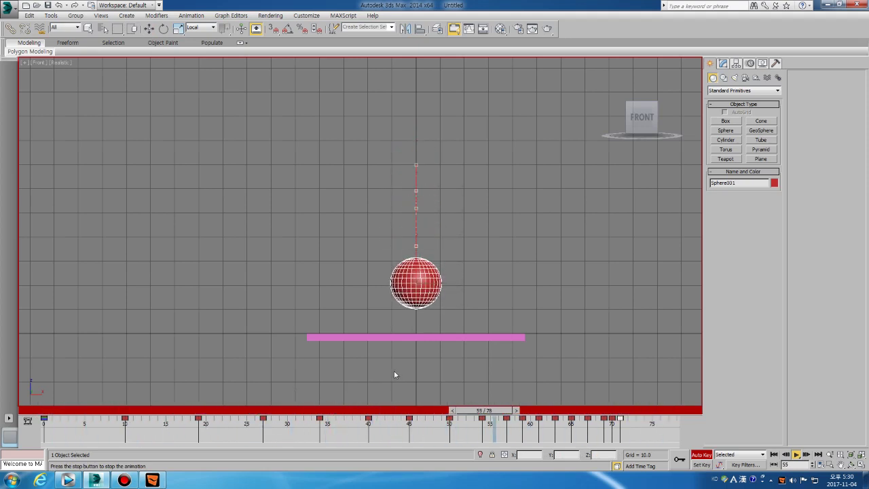
left_click_drag(325, 410, 475, 419)
key("period")
key("period")
key("period")
key("period")
key("w")
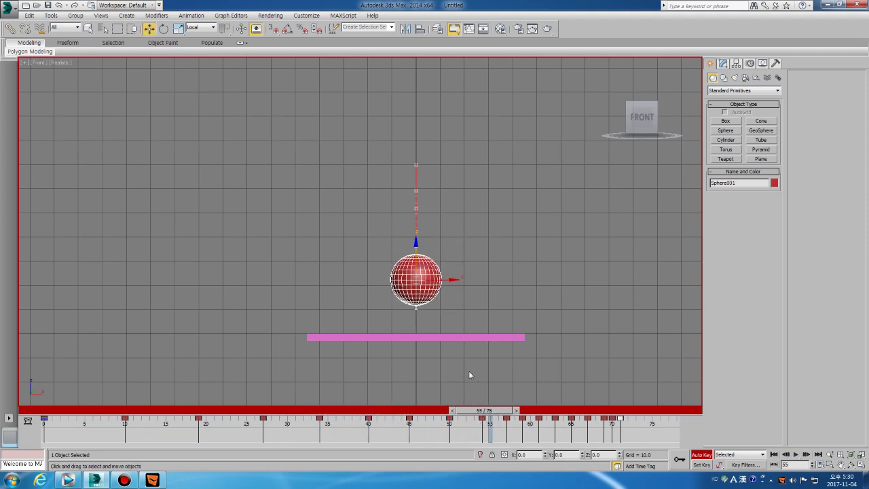
Step: Step through the bounces frame by frame to frame 62, then recheck the peak at frame 45
mouse_move(368, 411)
left_mouse_down()
mouse_move(342, 410)
mouse_move(354, 402)
left_mouse_up()
key("period")
key("period")
key("period")
key("period")
key("period")
key("period")
key("period")
key("period")
key("period")
key("period")
key("period")
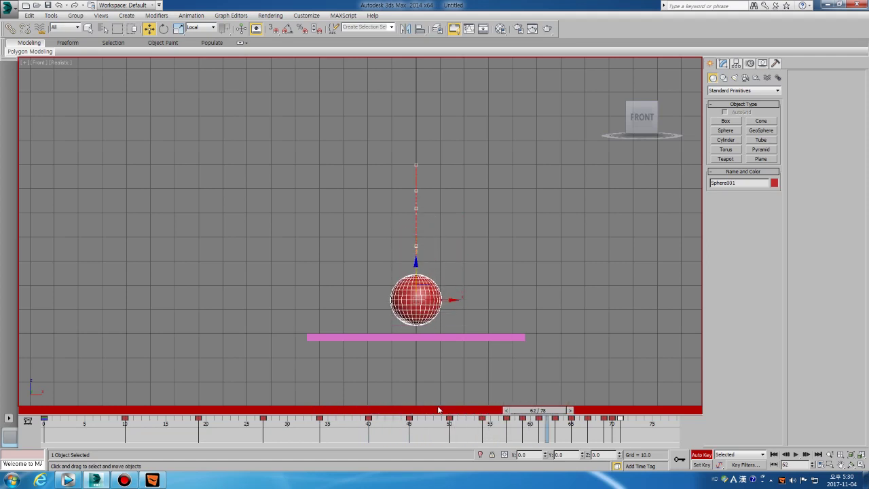
left_click_drag(439, 411, 282, 410)
key("period")
key("period")
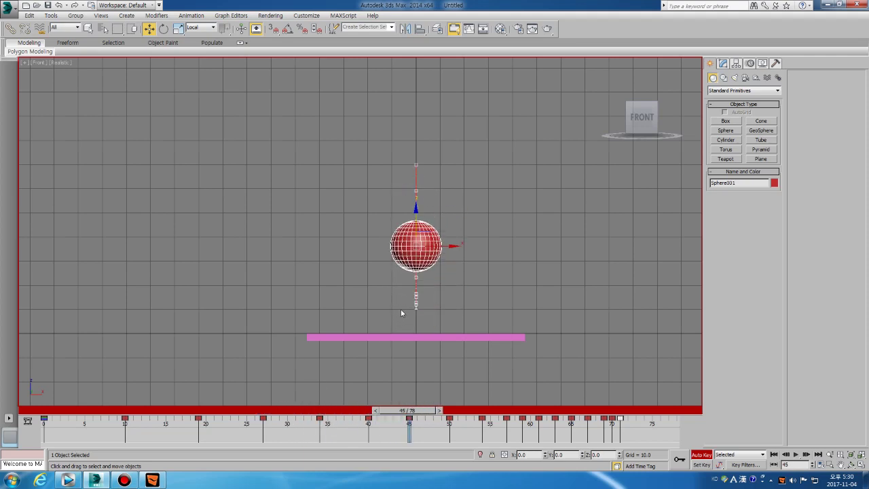
Step: Switch to wireframe display and lower the ball's bounce peak slightly at frame 34
left_click_drag(239, 408, 306, 412)
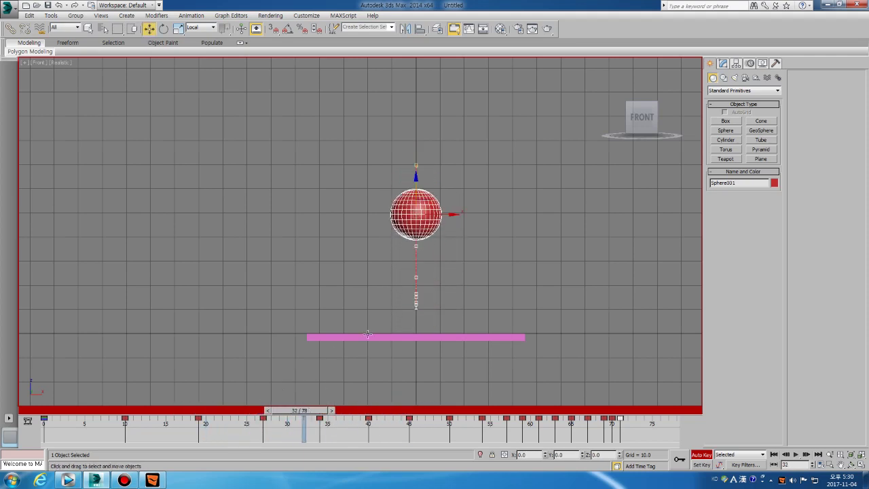
key("period")
key("F3")
key("period")
scroll(416, 203, "up", 4)
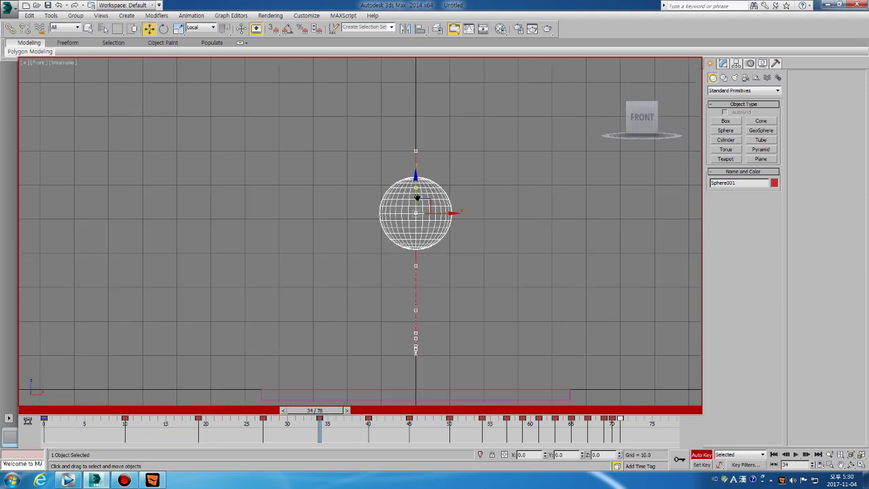
left_click_drag(416, 210, 416, 214)
Step: Lower the ball's bounce peak slightly at frame 45 and step through the following bounce to frame 55
key("period")
key("period")
key("period")
key("period")
key("period")
key("period")
key("period")
key("period")
key("period")
scroll(446, 222, "down", 2)
key("period")
key("period")
key("period")
key("period")
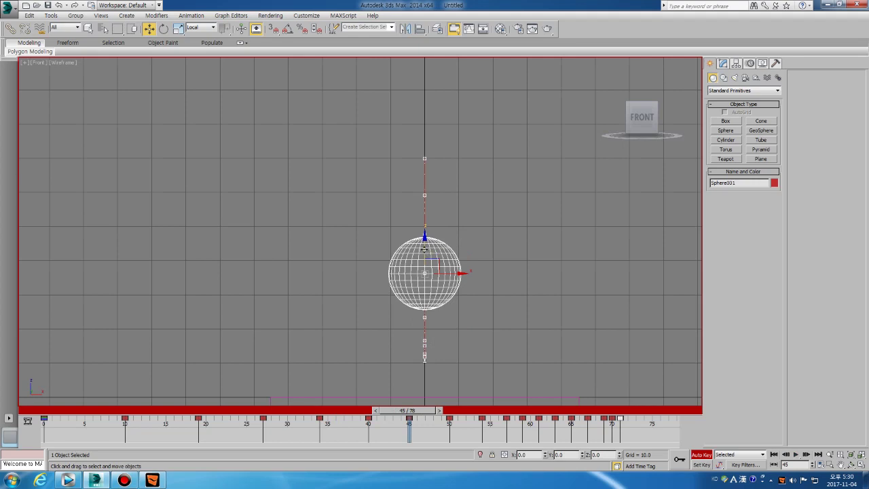
key("period")
key("period")
key("period")
key("period")
key("period")
key("period")
key("period")
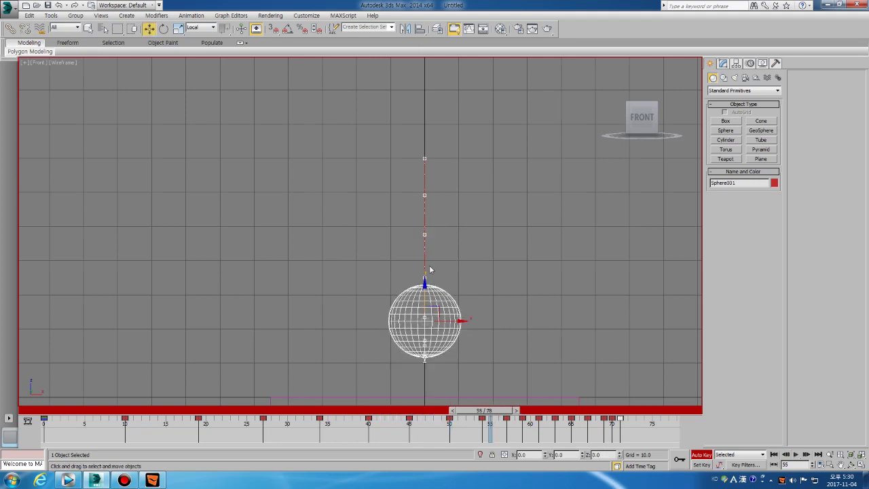
Step: Go back to frame 45 and lower the ball's bounce peak a little further, then deselect the ball
key("period")
key("comma")
key("comma")
key("comma")
key("comma")
key("comma")
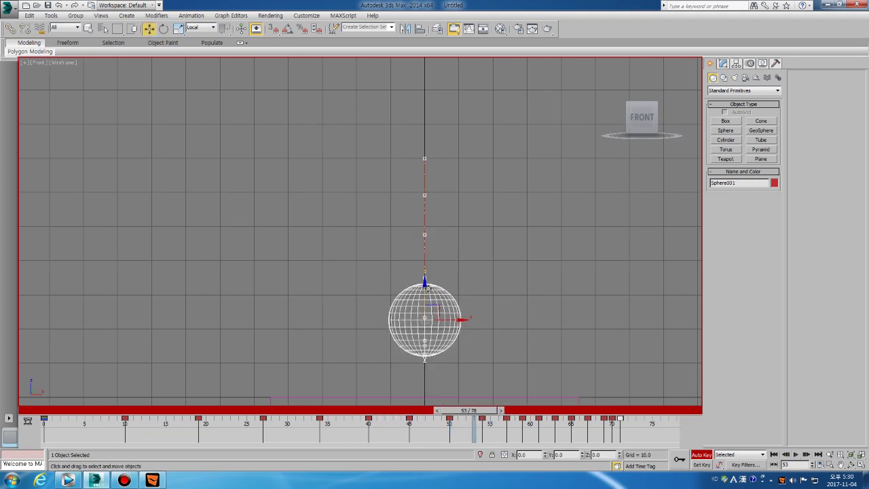
key("comma")
key("comma")
key("comma")
key("comma")
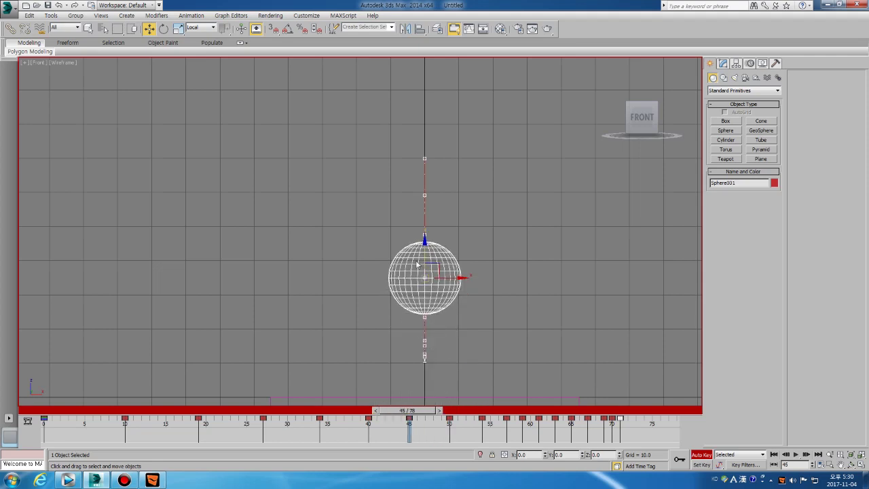
key("comma")
left_click_drag(424, 254, 425, 262)
left_click(289, 403)
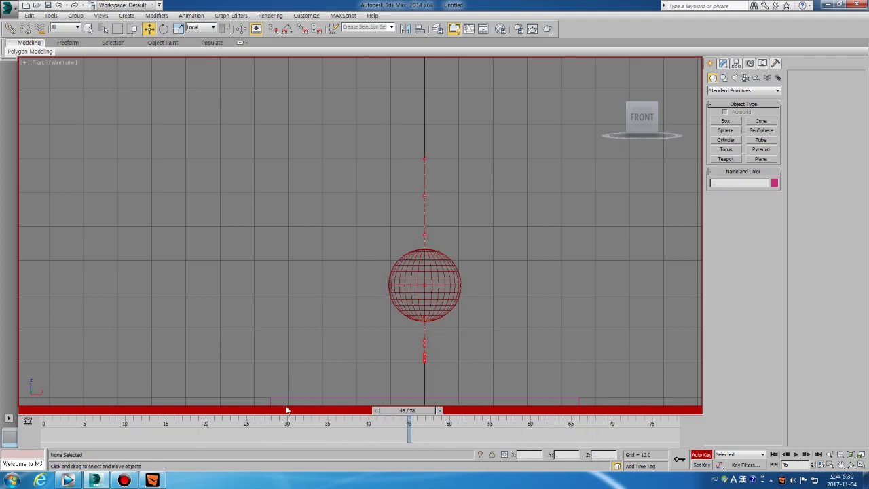
Step: Switch the front view to shaded display and play back the animation to review the bounces
key("slash")
key("F3")
scroll(334, 308, "down", 5)
scroll(370, 319, "up", 4)
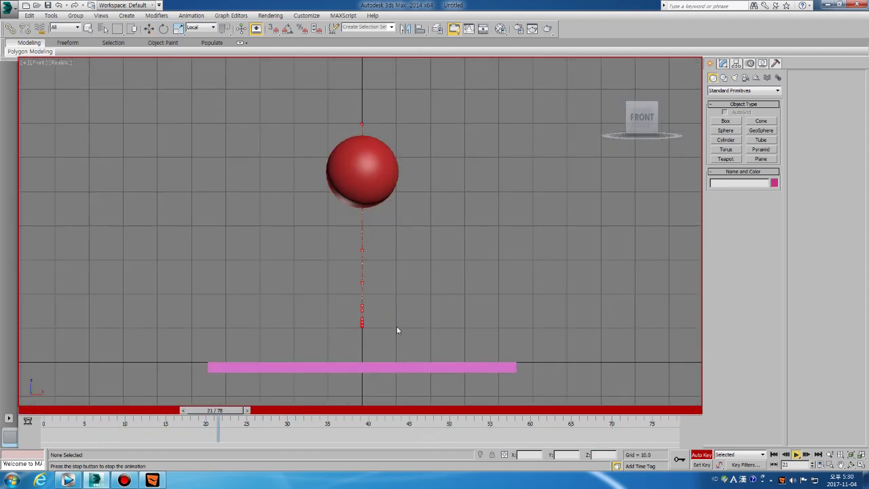
middle_click_drag(385, 330, 423, 310)
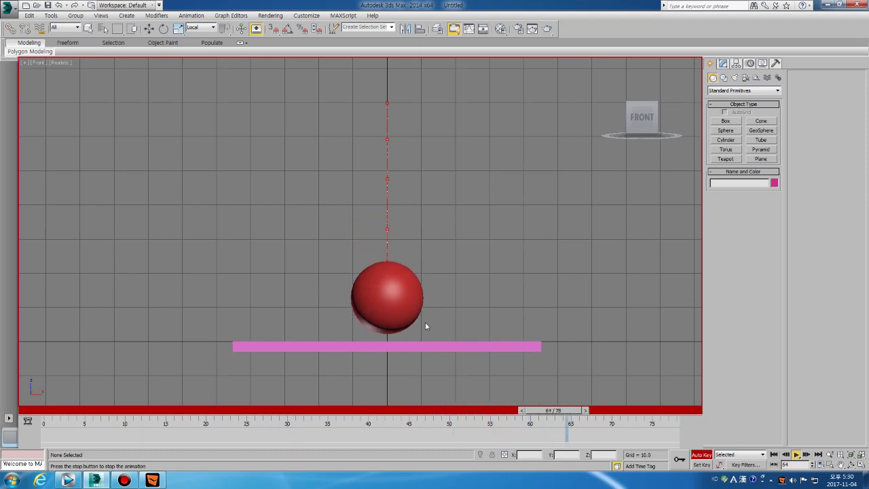
Step: Stop playback, select the ball and shift its last three keys one frame earlier, to frames 68, 69 and 70
key("slash")
key("w")
left_click(404, 216)
left_click_drag(500, 411, 476, 400)
key("period")
key("period")
key("period")
key("period")
key("period")
key("period")
key("period")
key("period")
key("period")
key("period")
key("period")
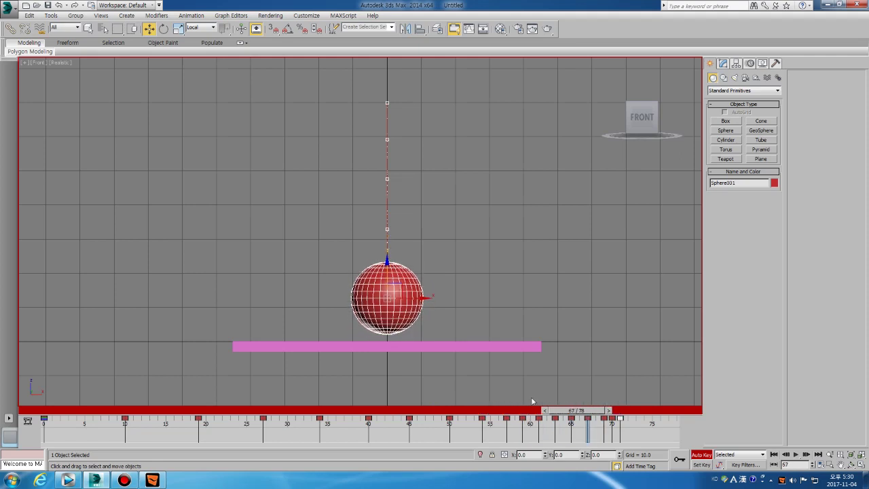
left_click_drag(603, 422, 596, 423)
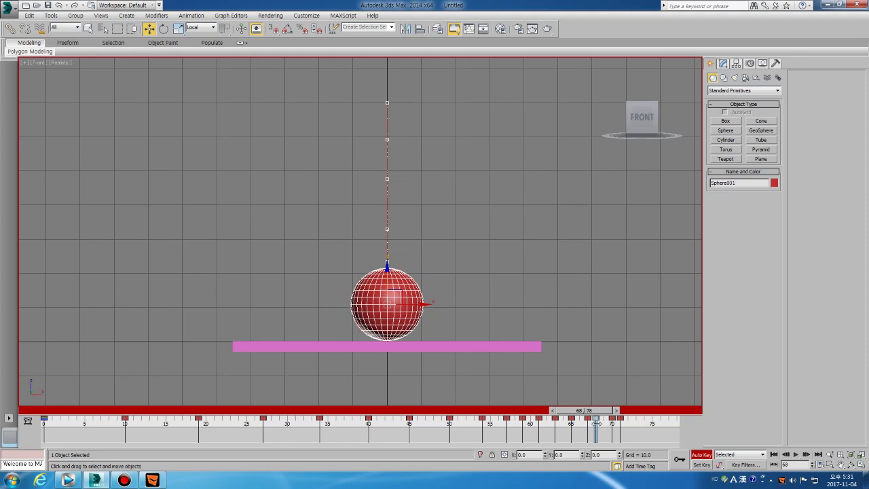
key("period")
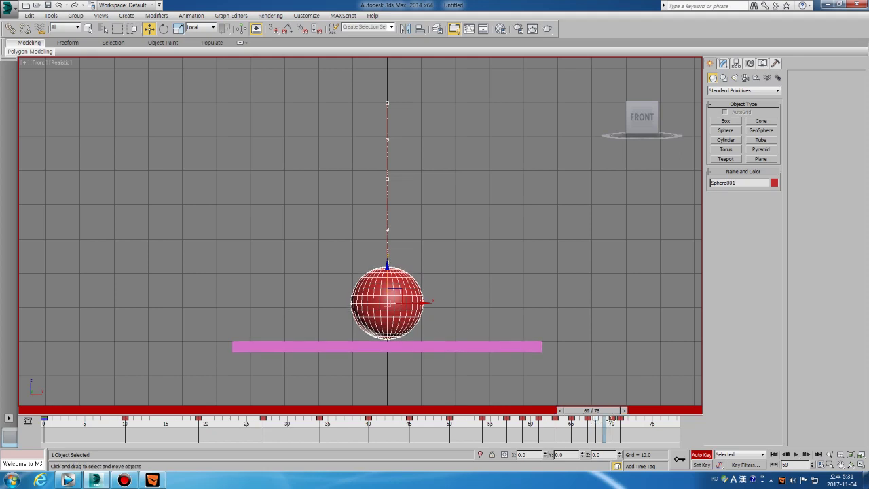
left_click_drag(604, 426, 611, 426)
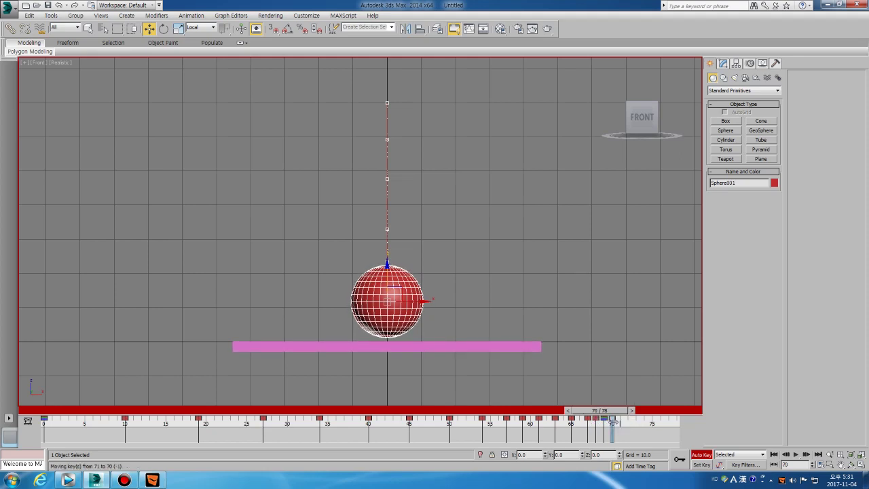
Step: Play back the retimed bounces from a wider and a closer view, then stop with the ball selected at frame 30
key("/")
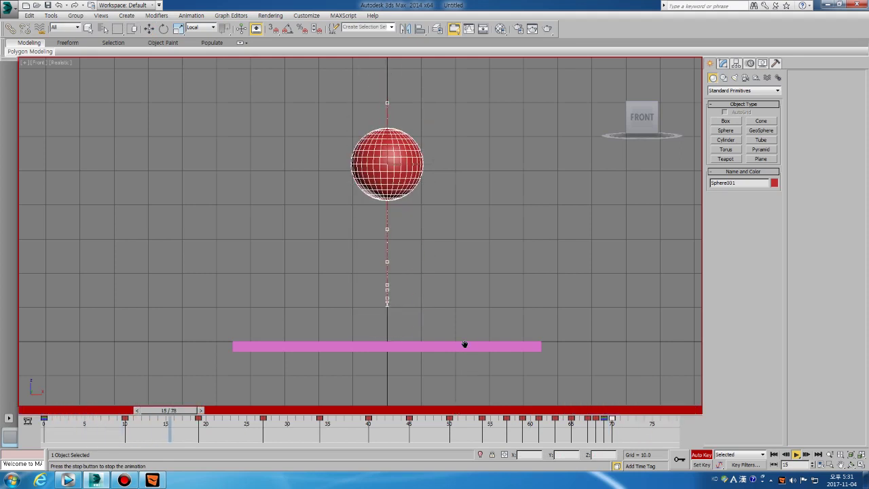
scroll(464, 343, "down", 2)
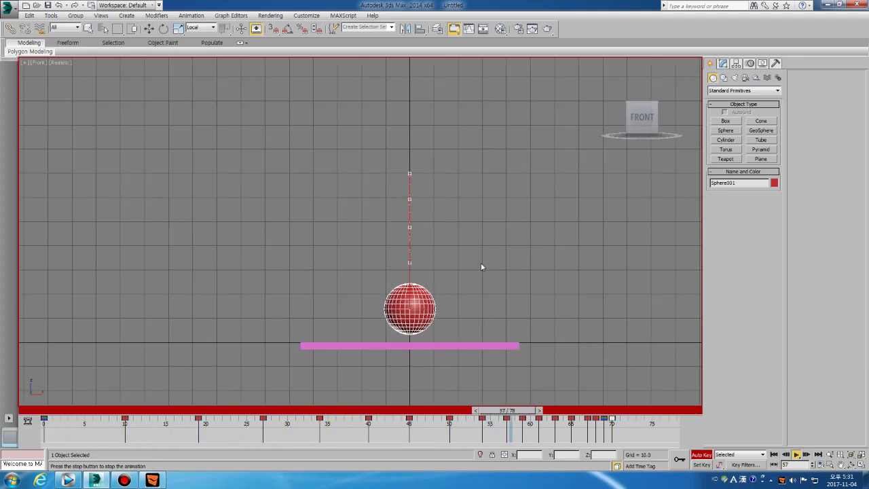
key("slash")
left_click(493, 221)
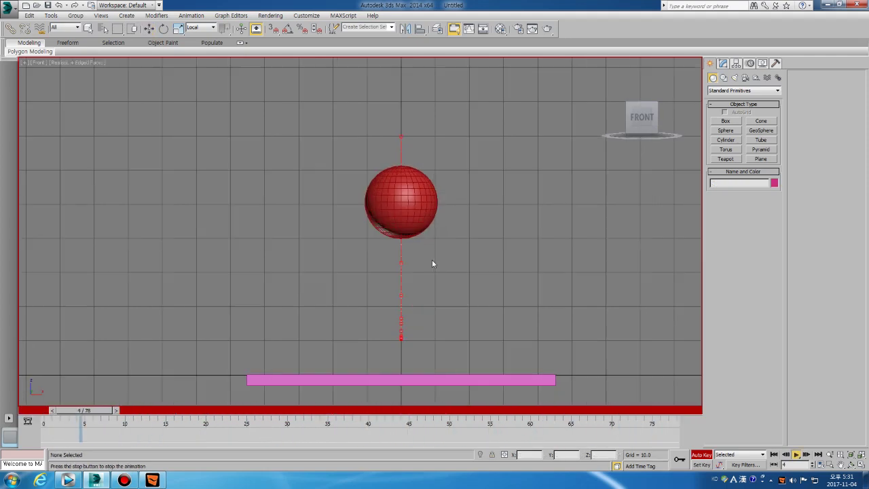
key("w")
left_click(421, 249)
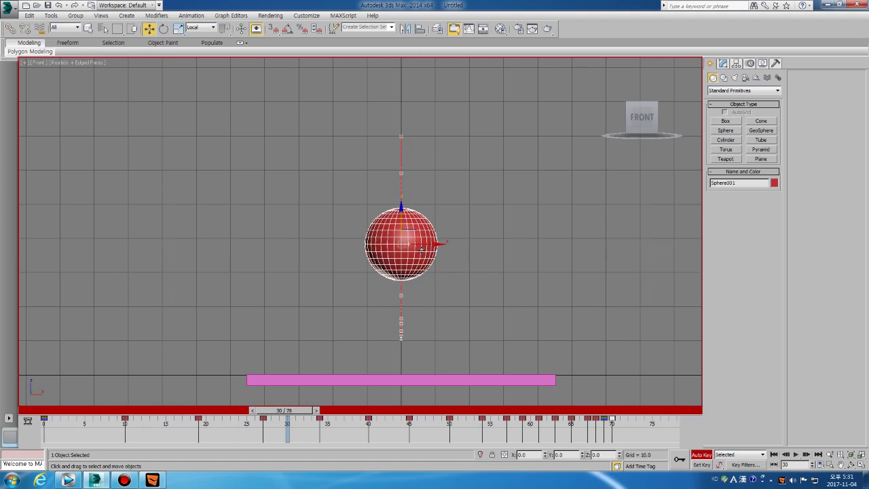
Step: Try to shift all of the ball's keys from frame 34 onward one frame earlier
key("comma")
key("comma")
key("comma")
left_click_drag(302, 425, 750, 416)
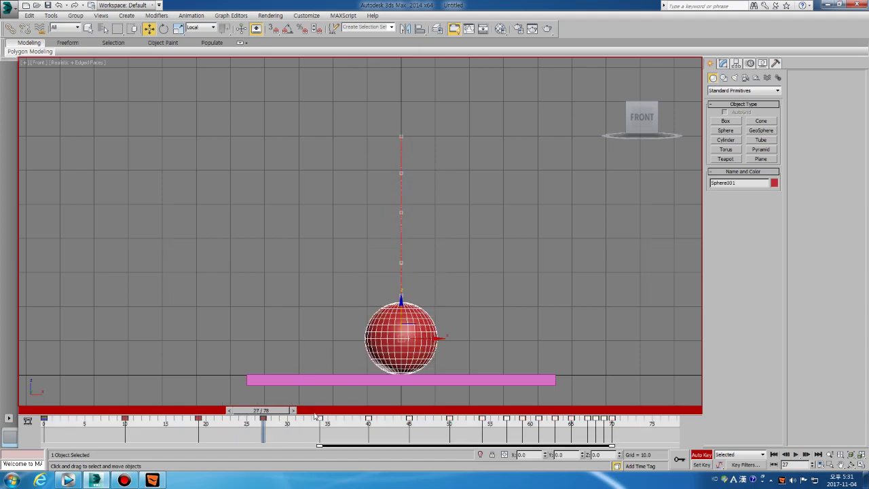
key("period")
key("period")
key("period")
key("period")
left_click_drag(320, 423, 312, 424)
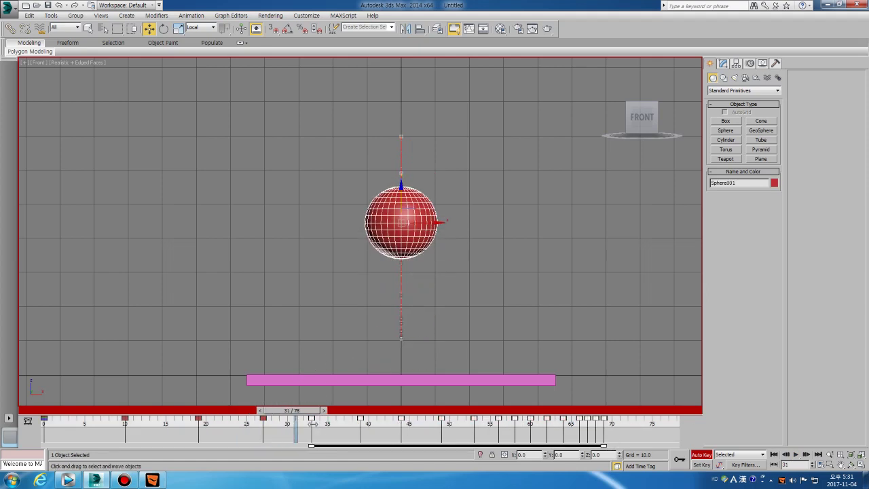
key("comma")
key("comma")
key("comma")
key("comma")
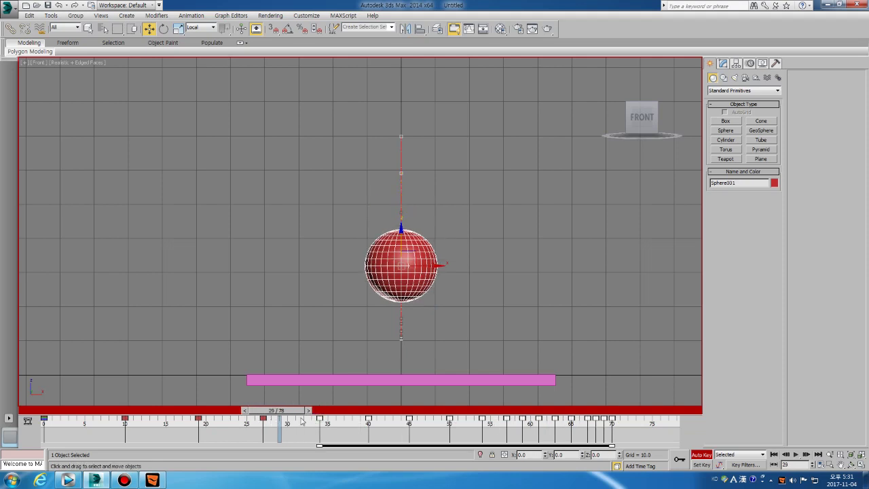
Step: Examine the ball's rise to its peak at frame 34 and compare it with the earlier bounce around frame 14
middle_click_drag(415, 341, 410, 324)
scroll(422, 299, "up", 2)
key("period")
key("period")
key("period")
key("period")
key("period")
key("period")
key("period")
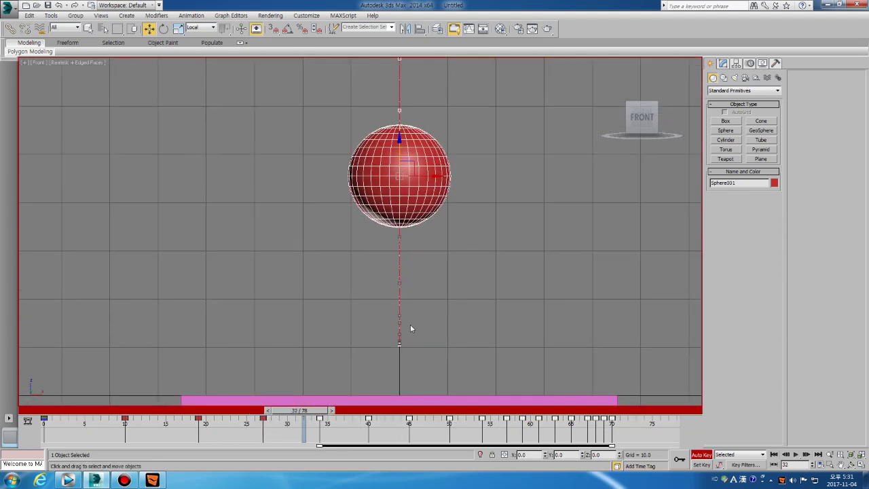
mouse_move(399, 144)
left_mouse_down()
mouse_move(401, 135)
mouse_move(405, 164)
mouse_move(405, 143)
left_mouse_up()
scroll(392, 299, "down", 2)
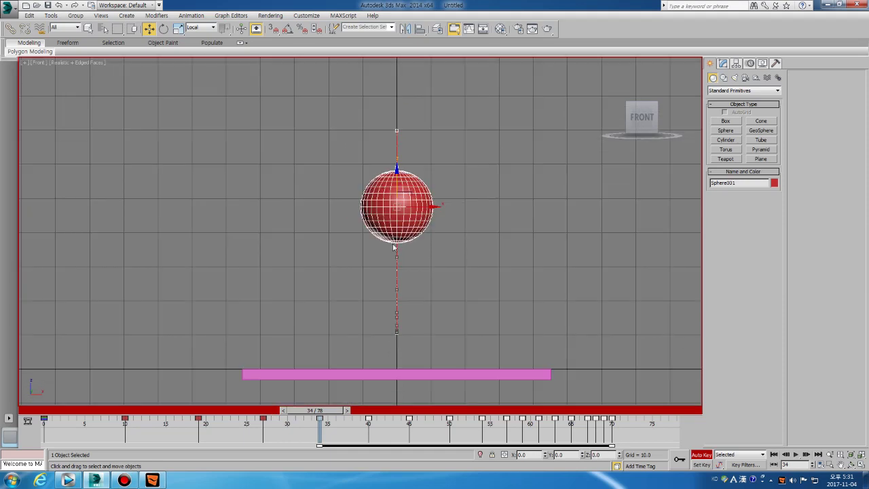
left_click(165, 412)
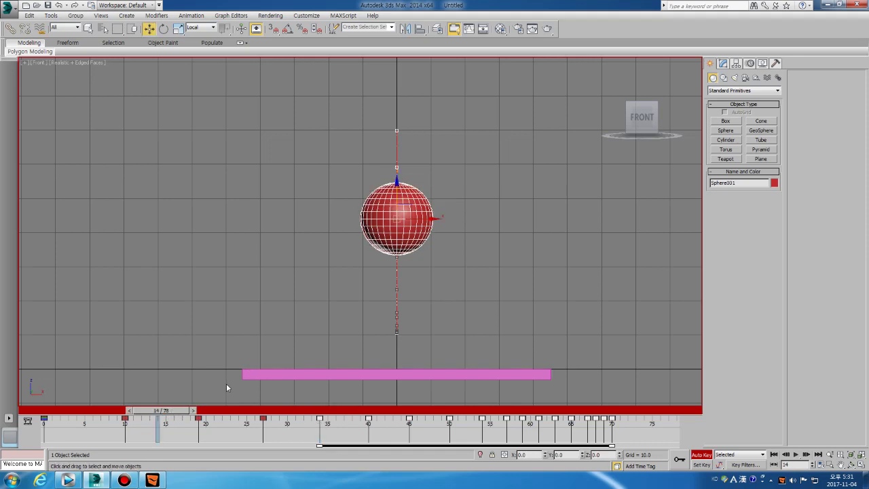
middle_click_drag(381, 326, 377, 288)
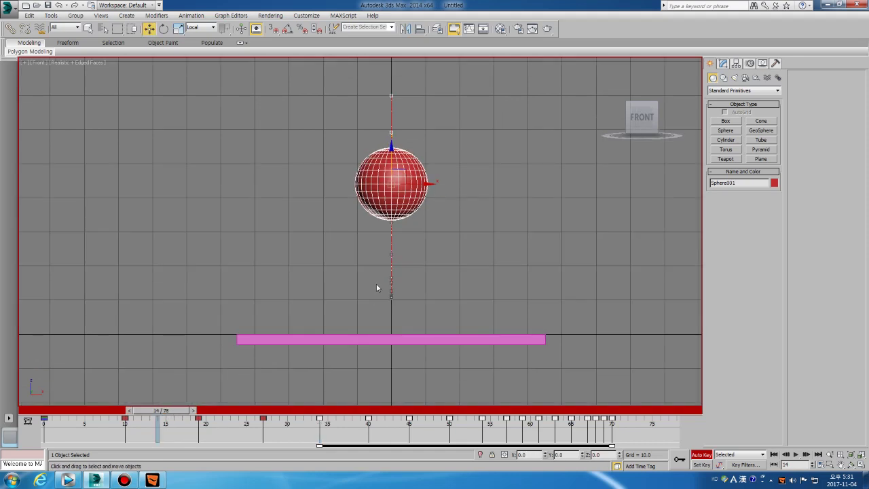
Step: Examine the ball's bounce curve in the Curve Editor, including the tangents of the contact key at frame 10, and close the editor
left_click(469, 30)
middle_click_drag(482, 187, 481, 153)
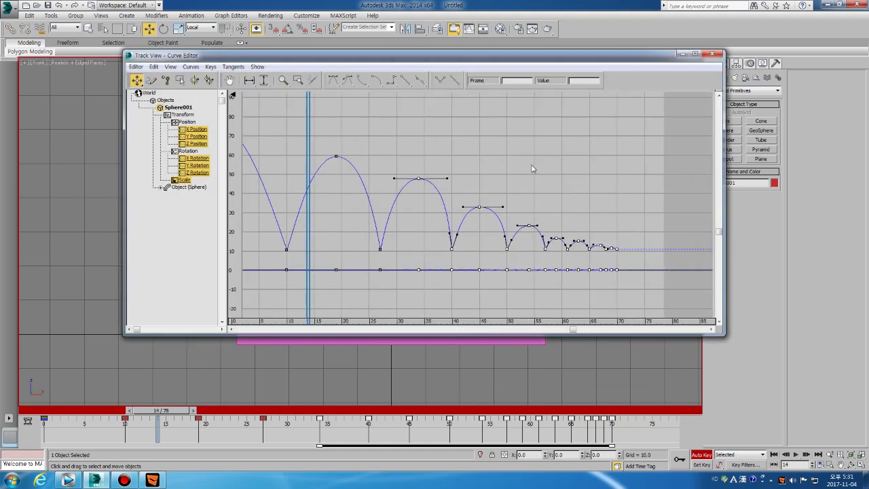
scroll(612, 238, "up", 5)
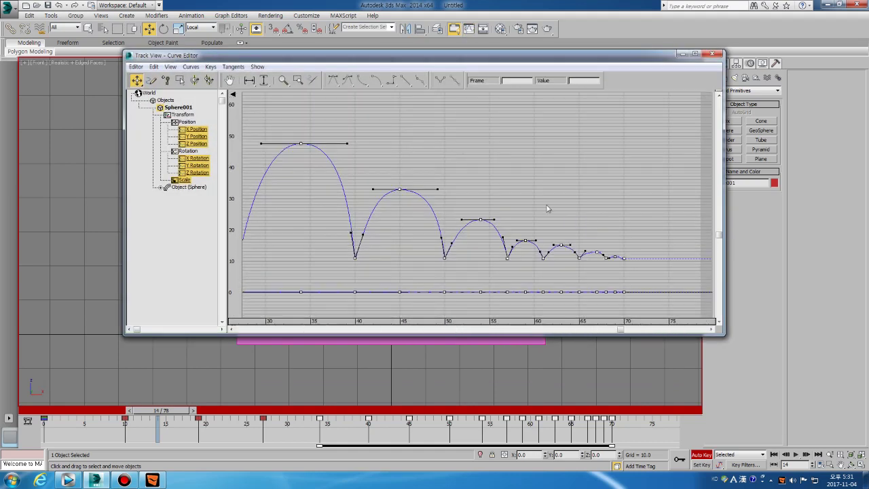
middle_click_drag(349, 193, 478, 165)
middle_click_drag(323, 113, 405, 182)
middle_click_drag(307, 179, 428, 192)
scroll(429, 175, "down", 1)
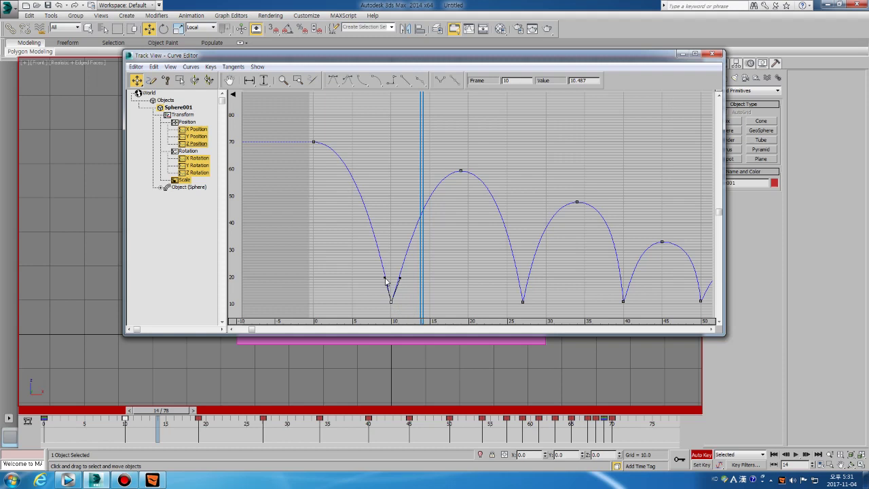
left_click(710, 53)
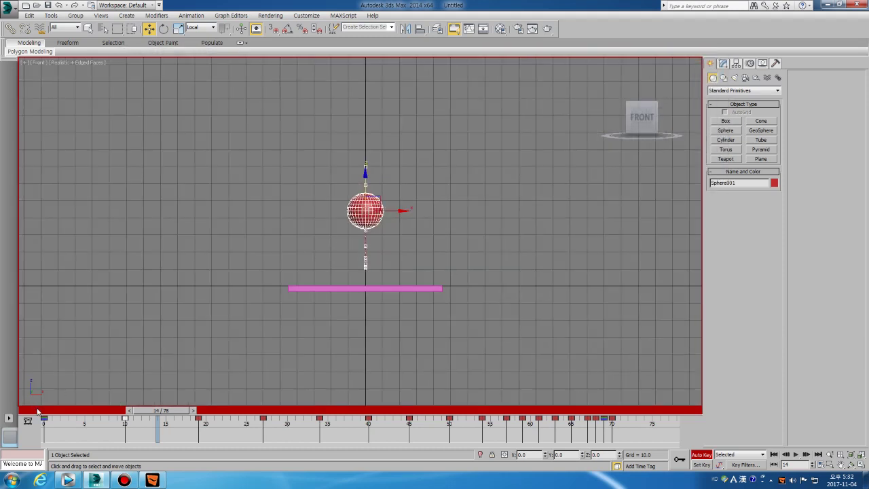
Step: Deselect the ball, turn off edged faces and play back the whole animation to check the bounce timing
key("/")
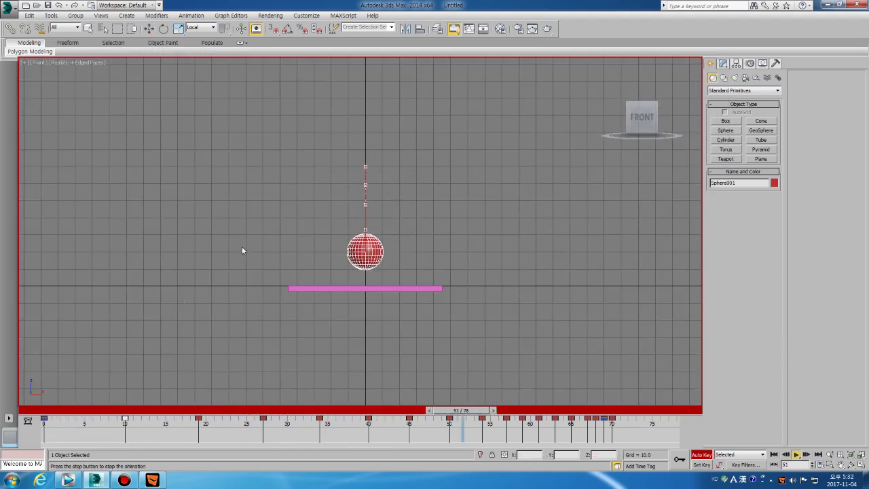
left_click(290, 216)
scroll(291, 239, "up", 4)
key("F4")
middle_click_drag(328, 209, 306, 229)
key("/")
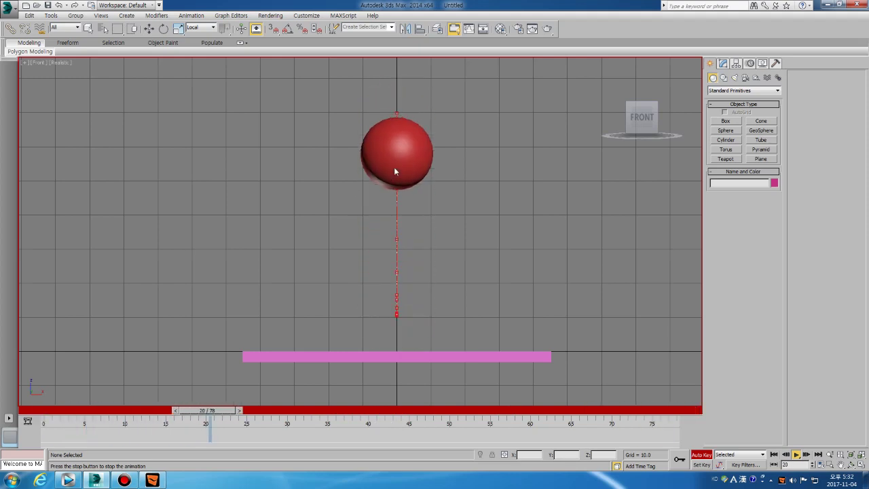
middle_click_drag(339, 203, 340, 241)
Step: Stop playback, turn off the ball's trajectory display, deselect the ball and hide the grid
key("w")
left_click(378, 242)
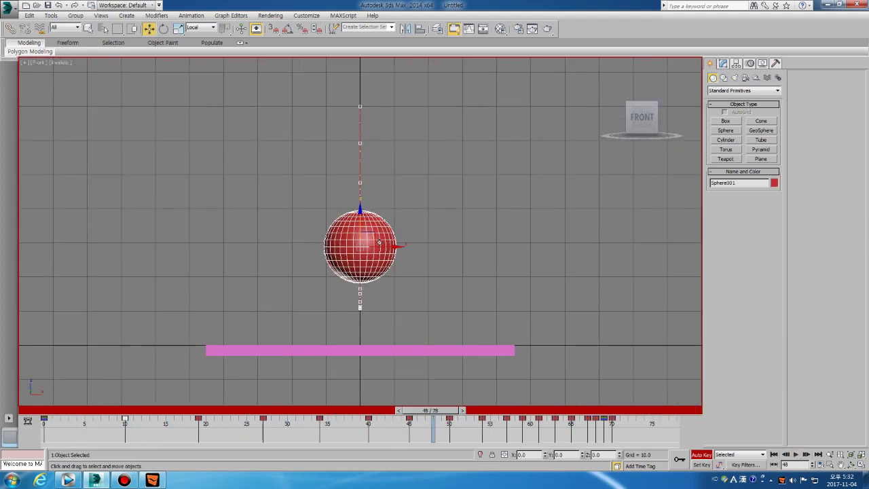
right_click(452, 231)
left_click(468, 247)
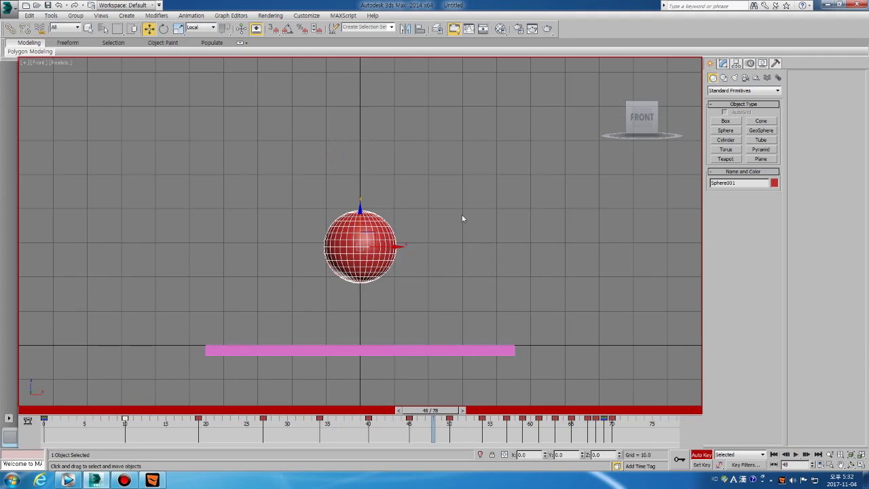
left_click(460, 183)
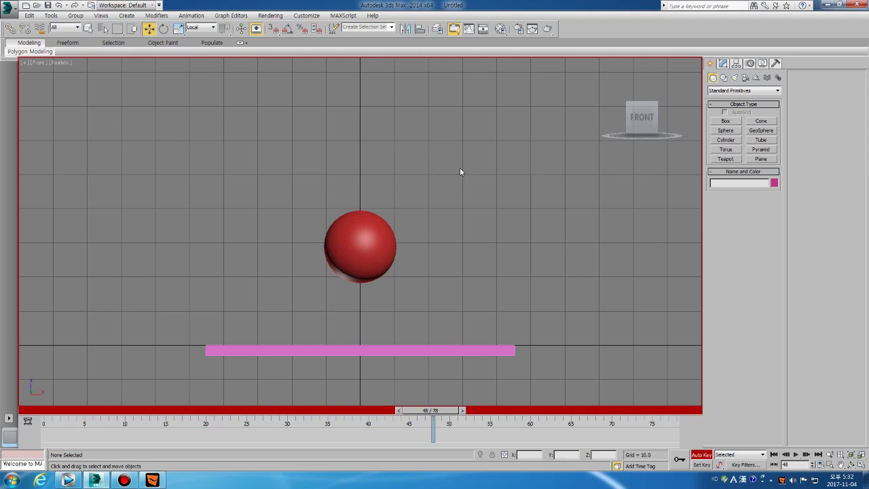
key("g")
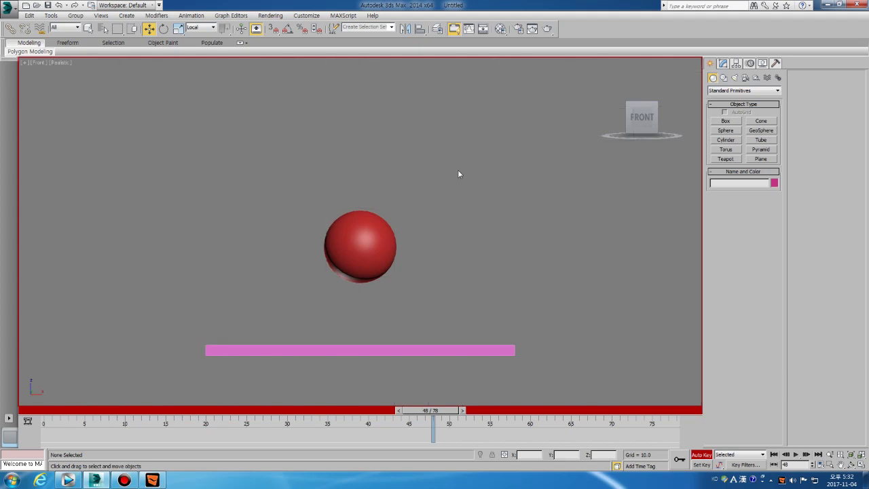
Step: Play the animation without the trajectory and grid, then stop and select the ball
key("/")
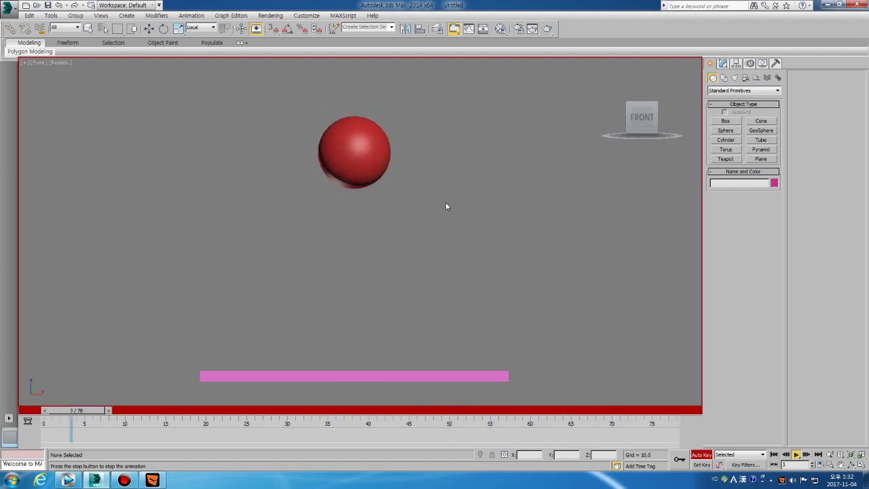
key("w")
left_click(364, 190)
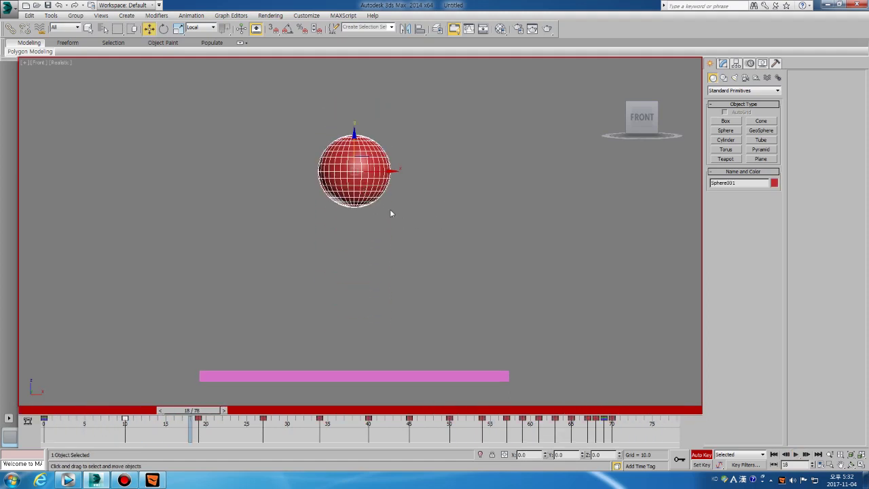
Step: Try to stretch the ball at frame 9 into a narrow shape with its height scaled to about 191%
left_click(51, 411)
key(".")
key(".")
key(".")
key(".")
key(".")
key(".")
key(".")
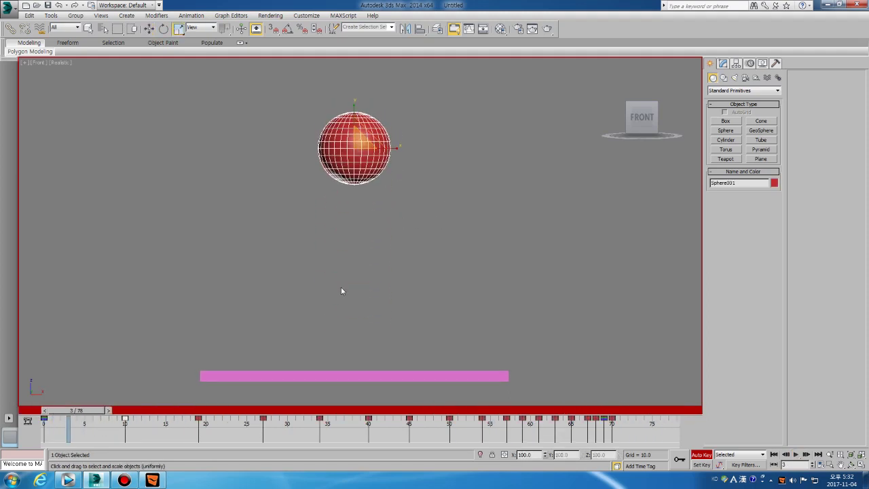
key(".")
key(".")
key(".")
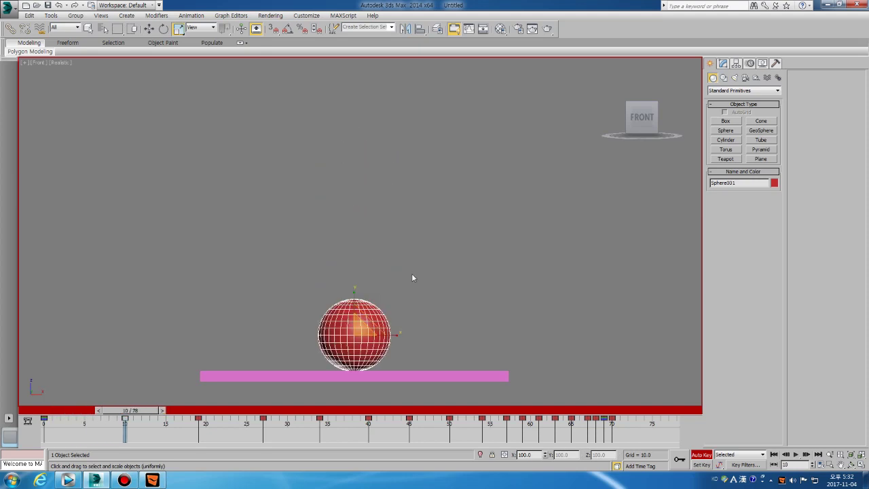
key(".")
key(".")
left_click_drag(391, 294, 373, 295)
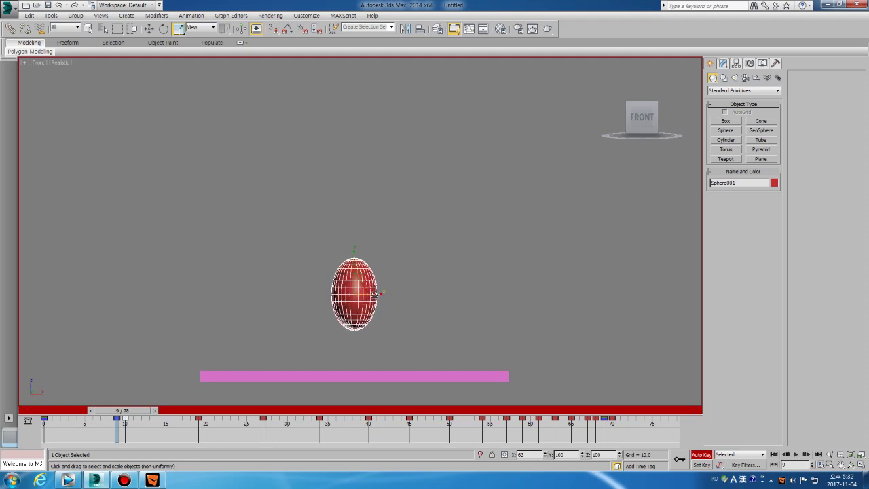
left_click_drag(352, 253, 361, 221)
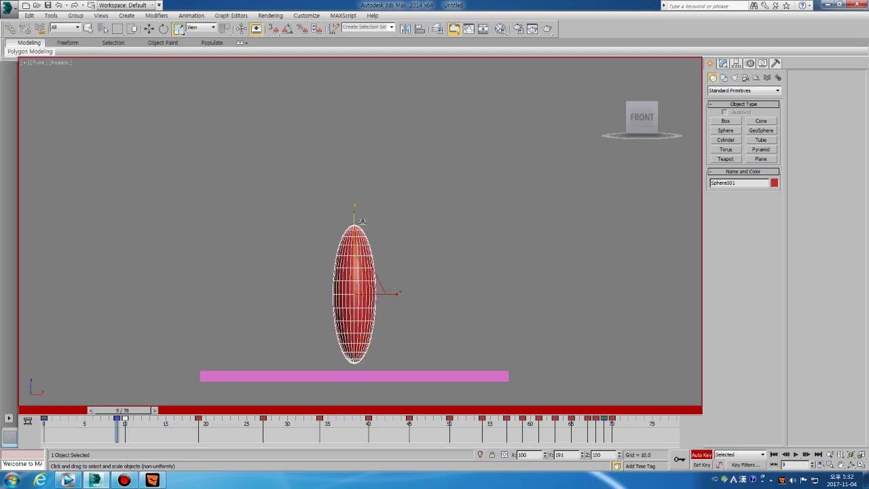
Step: Squash the ball vertically to about 70% with a non-uniform scale at its frame 10 ground contact
key(".")
left_click(177, 28)
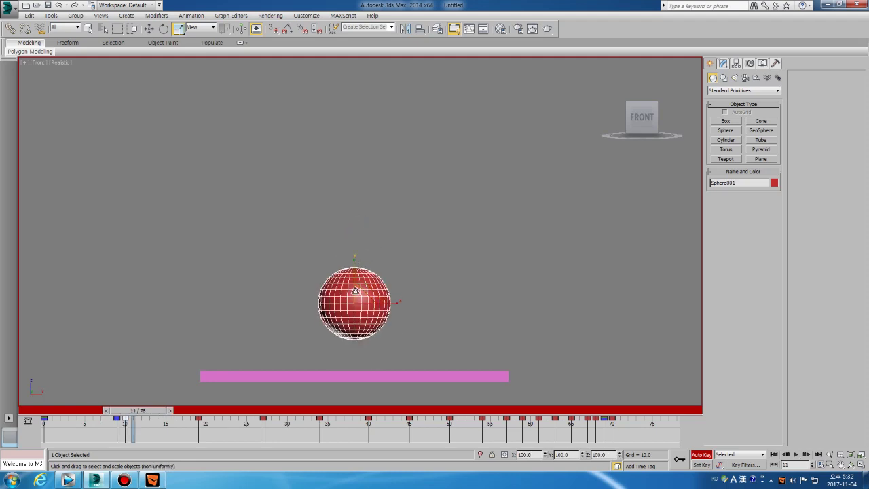
left_click_drag(354, 293, 354, 307)
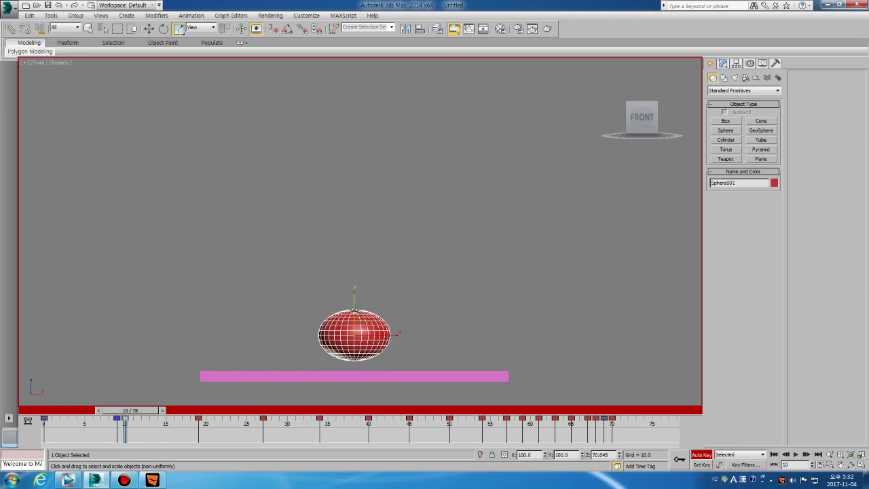
Step: Try to stretch the ball vertically at frame 11, just after its ground contact, using a non-uniform scale of 209%
left_click_drag(354, 298, 355, 309)
key("period")
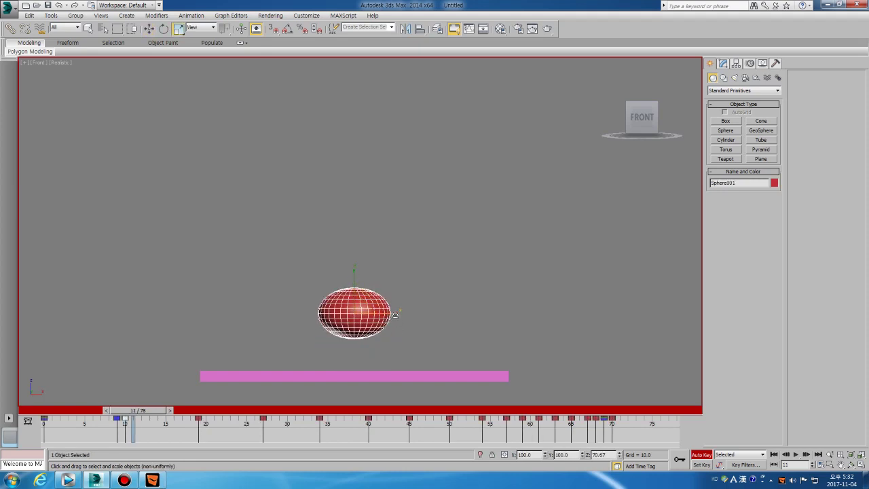
left_click_drag(355, 274, 358, 237)
right_click(364, 261)
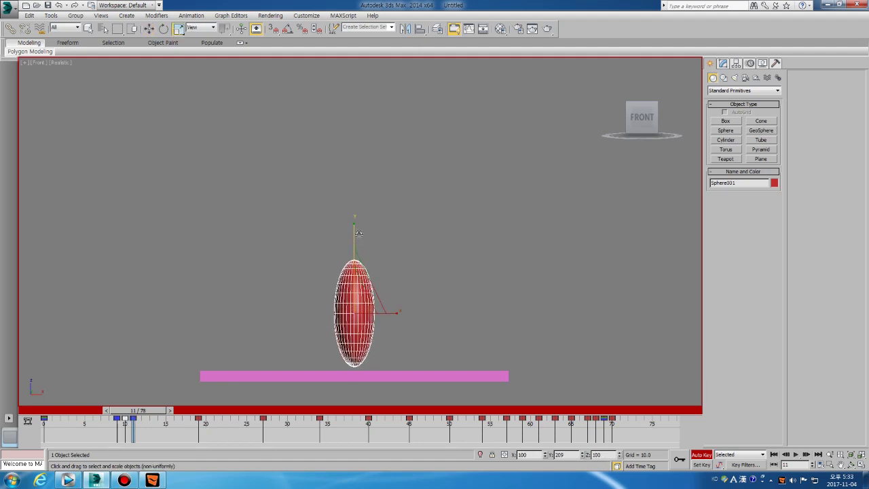
Step: Try copying the ball's undeformed scale key to frame 15, with the key filter temporarily set to Current Transform
key("period")
key("period")
key("period")
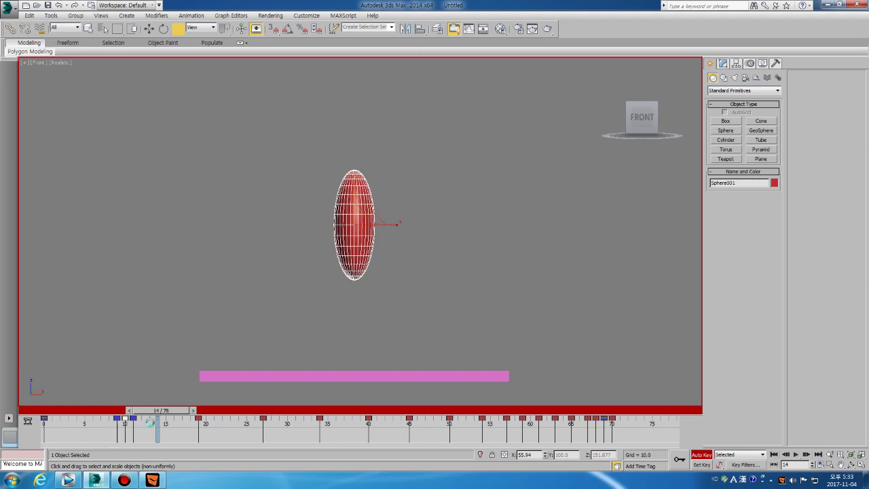
right_click(148, 431)
mouse_move(173, 397)
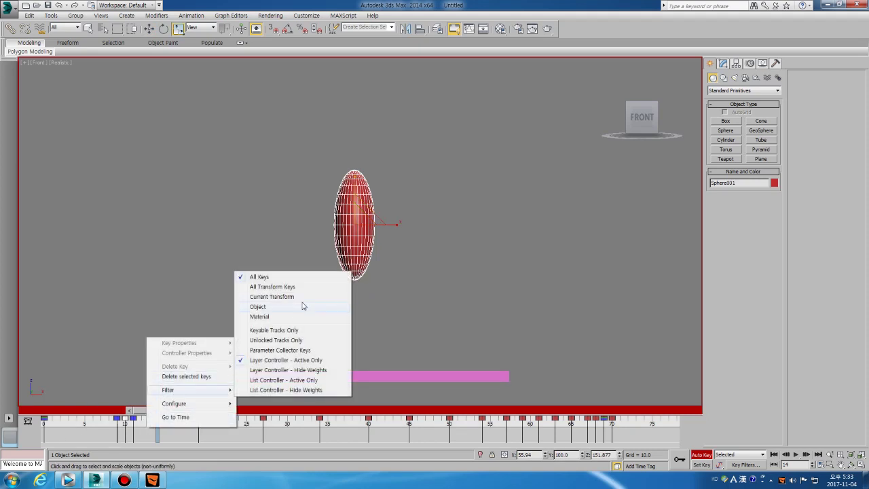
left_click(285, 296)
left_click_drag(165, 424, 165, 425, "shift")
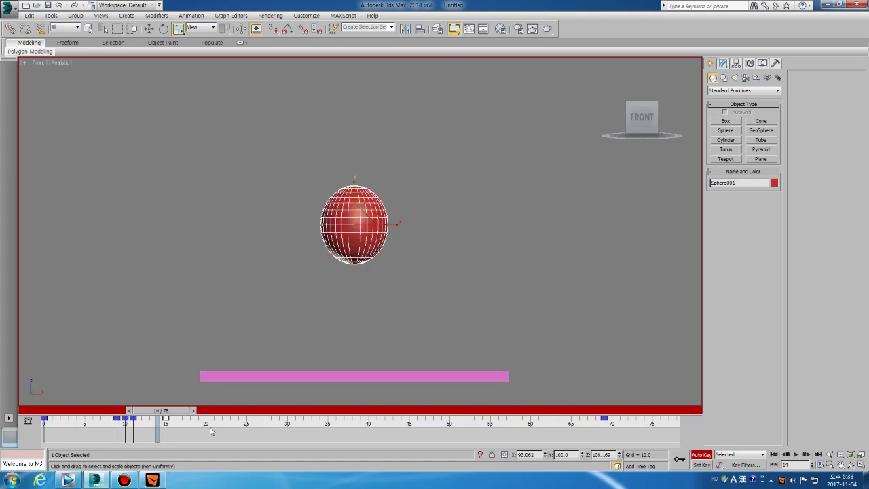
right_click(231, 427)
mouse_move(246, 391)
left_click(339, 277)
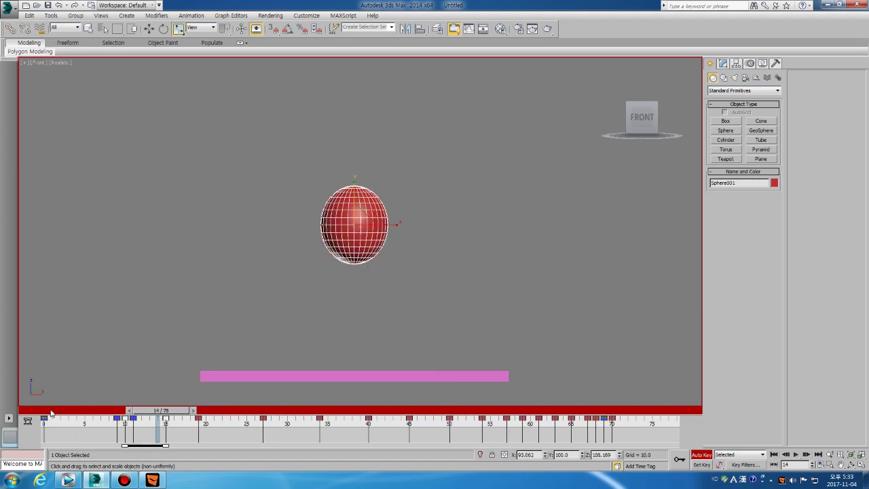
Step: Play the squash and stretch animation with the ball deselected, then return to the start of the timeline
key("slash")
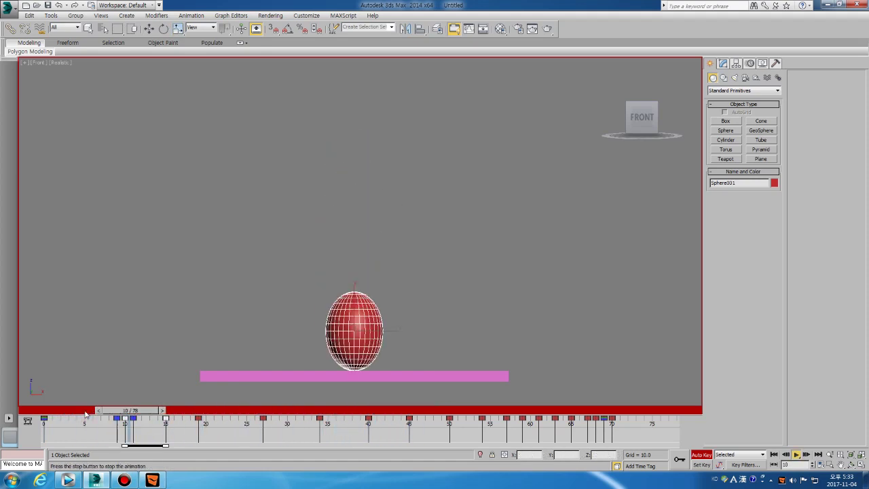
left_click(200, 264)
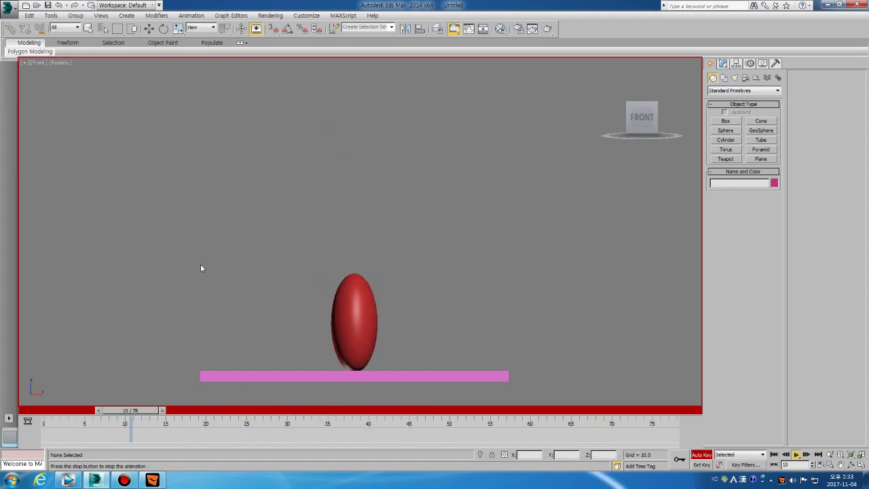
left_click(59, 412)
Step: Undo the ball's squash and stretch keys at frames 9, 11 and 15, then replay the plain bounce with the ball deselected
left_click(347, 149)
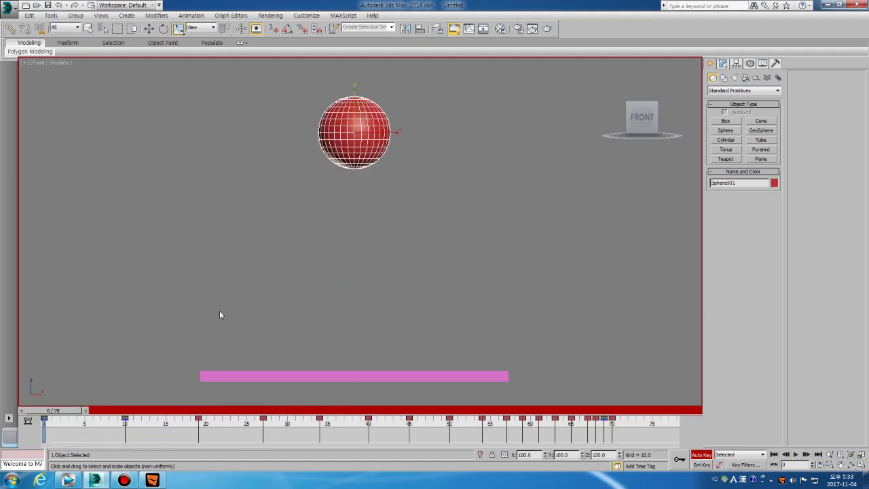
key("slash")
left_click(240, 213)
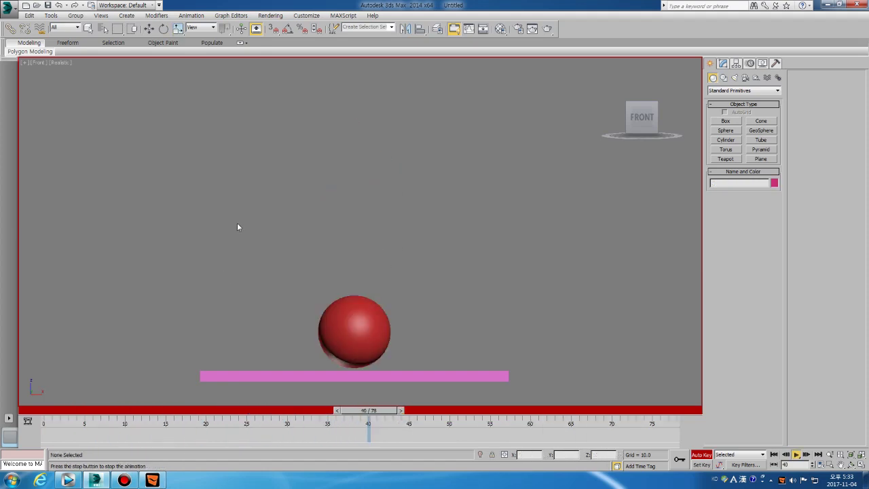